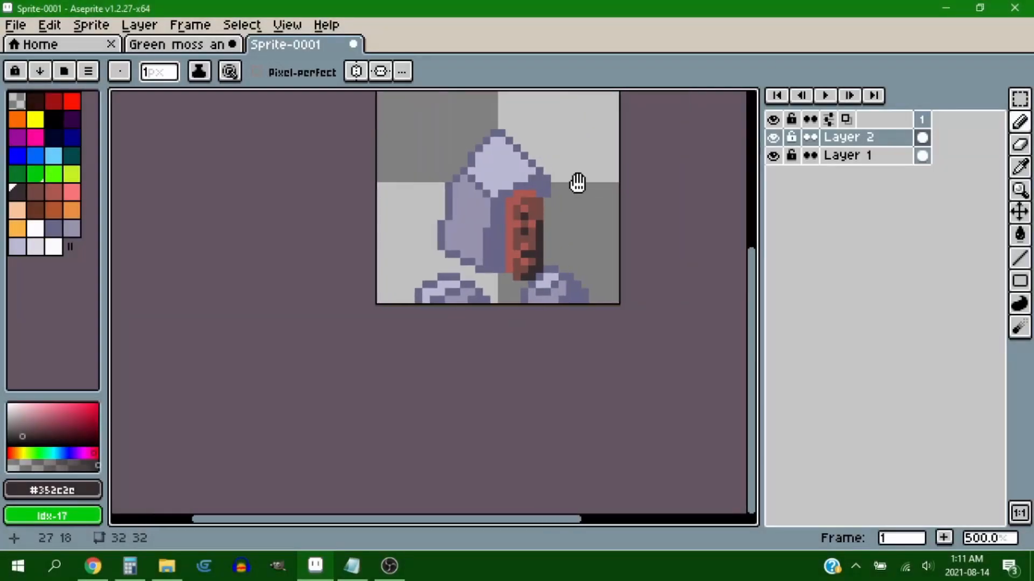
# - Touch up the lower corner of the reddish-brown slab with single pixels of #352c2c and #754944
pyautogui.scroll(4, 528, 247)
pyautogui.keyDown('alt'); pyautogui.click(601, 344); pyautogui.keyUp('alt')
pyautogui.click(566, 345)
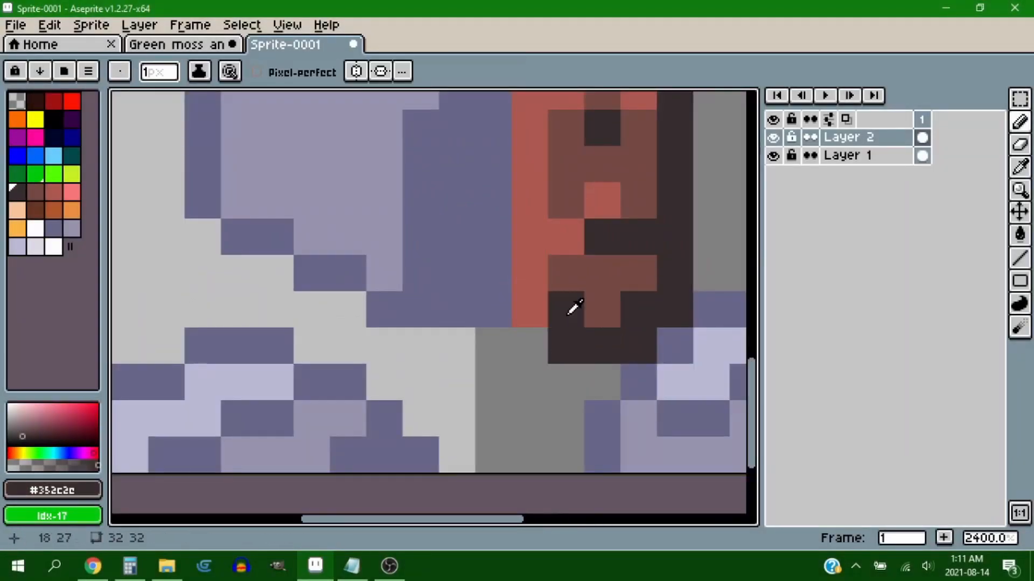
pyautogui.keyDown('alt'); pyautogui.click(572, 308); pyautogui.keyUp('alt')
pyautogui.click(530, 310)
pyautogui.scroll(-6, 675, 278)
pyautogui.moveTo(710, 221)
pyautogui.mouseDown()
pyautogui.moveTo(639, 189)
pyautogui.moveTo(516, 259)
pyautogui.mouseUp()
pyautogui.scroll(-1, 516, 259)
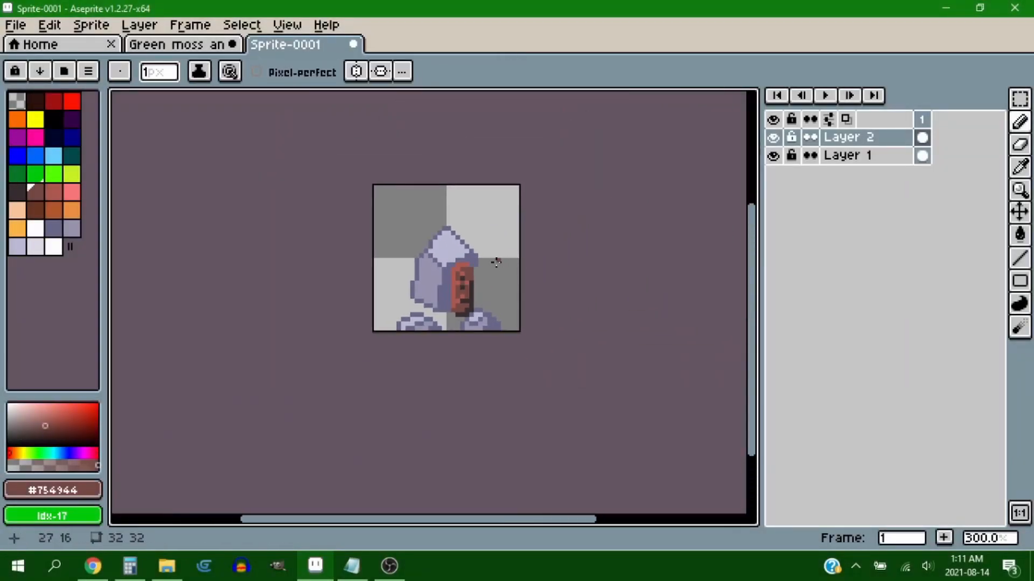
pyautogui.scroll(5, 475, 271)
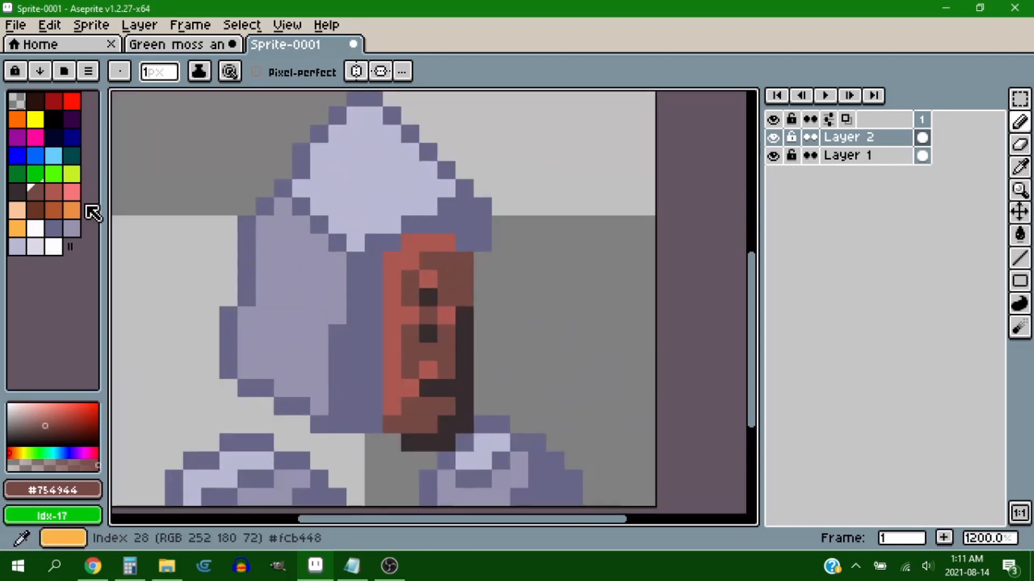
# - Add a new layer above Layer 2 and draw a straight black line across the grey block's side from the red slab
pyautogui.click(54, 120)
pyautogui.click(854, 139)
pyautogui.hotkey('shift', 'n')
pyautogui.click(375, 280)
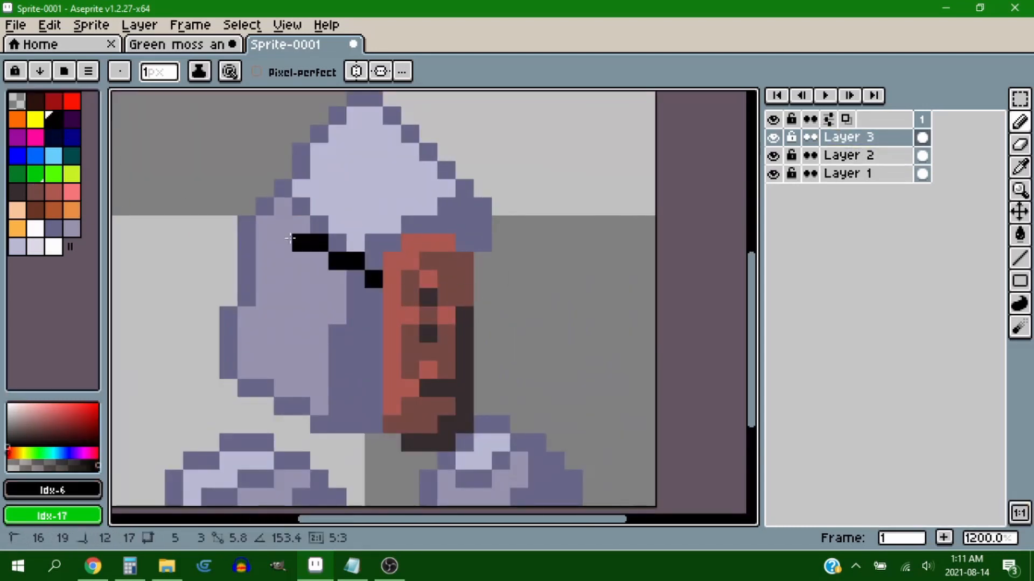
pyautogui.keyDown('shift'); pyautogui.click(267, 208); pyautogui.keyUp('shift')
pyautogui.click(483, 262)
pyautogui.scroll(-3, 564, 322)
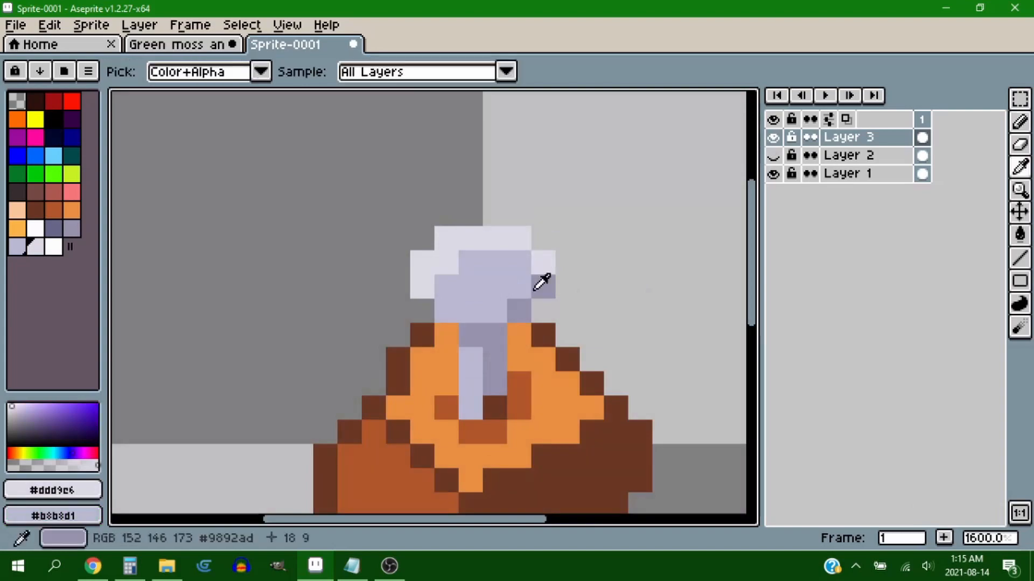
# - Sample the darker grey-purple #9892ad from the shaded edge of the pale tip above the orange block
pyautogui.keyDown('alt'); pyautogui.click(542, 281); pyautogui.keyUp('alt')
pyautogui.scroll(-1, 623, 265)
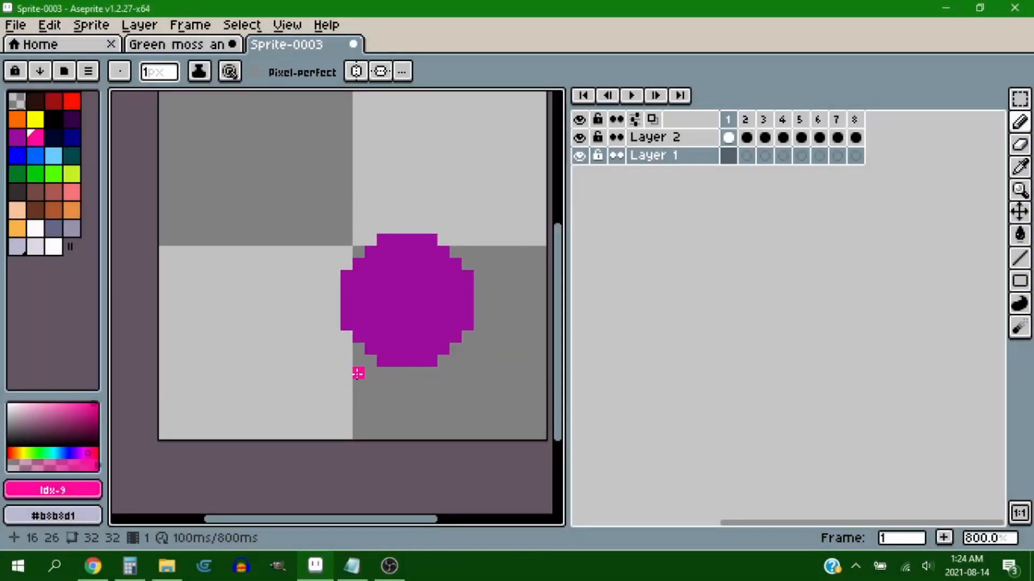
# - Place dark purple particles beside and above the purple ball on Layer 1 of frame 1, using 3 px and 1 px brushes
pyautogui.click(72, 120)
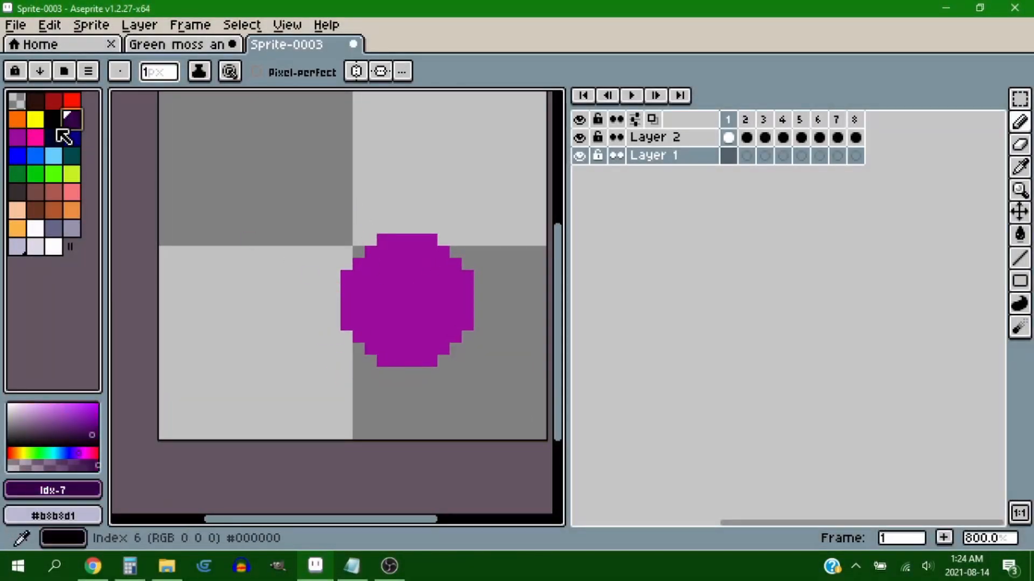
pyautogui.click(71, 120)
pyautogui.press('+')
pyautogui.press('+')
pyautogui.click(321, 293)
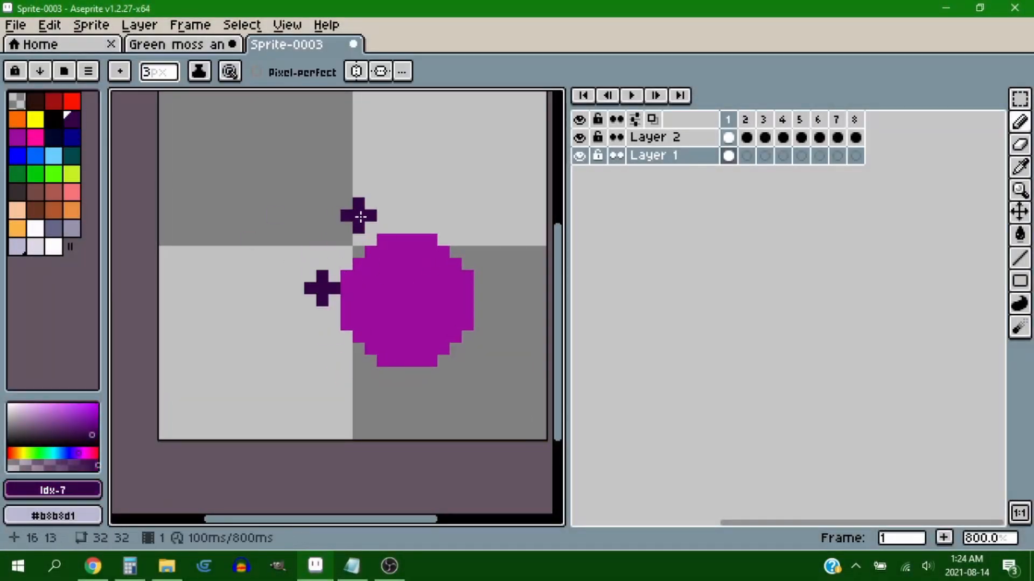
pyautogui.scroll(-2, 351, 214)
pyautogui.click(355, 207)
# - Add pink particles around the ball's left side on Layer 1 of frame 1 with 1 px and 3 px brushes
pyautogui.click(35, 137)
pyautogui.click(334, 239)
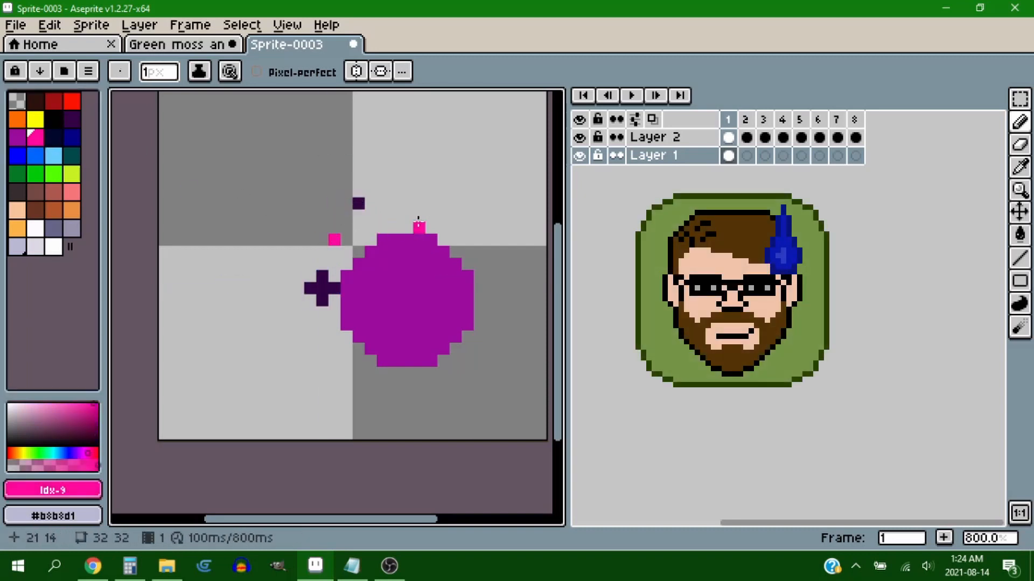
pyautogui.press('+')
pyautogui.press('+')
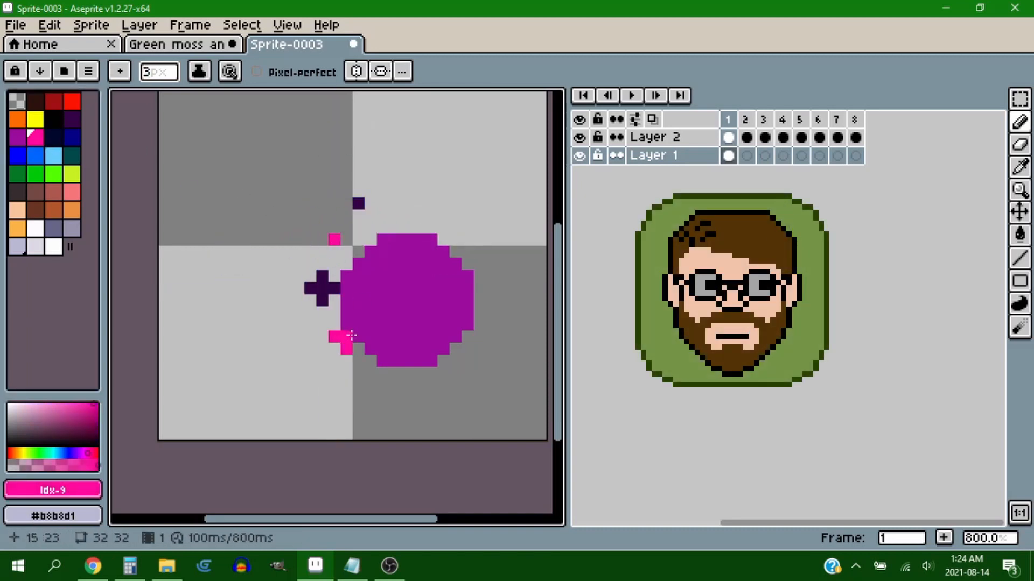
pyautogui.moveTo(491, 264); pyautogui.dragTo(431, 265)
pyautogui.press('Right')
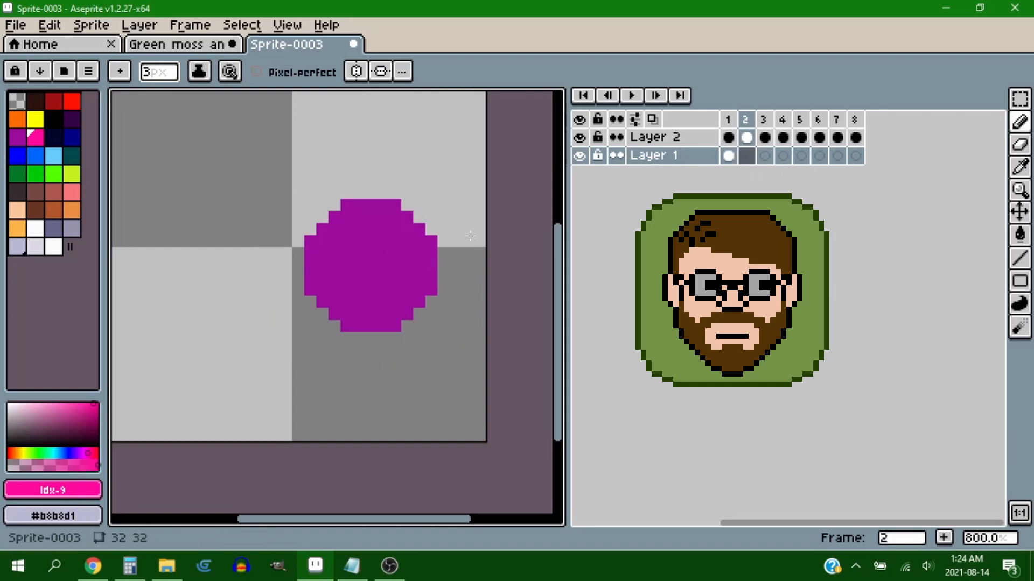
pyautogui.click(728, 156)
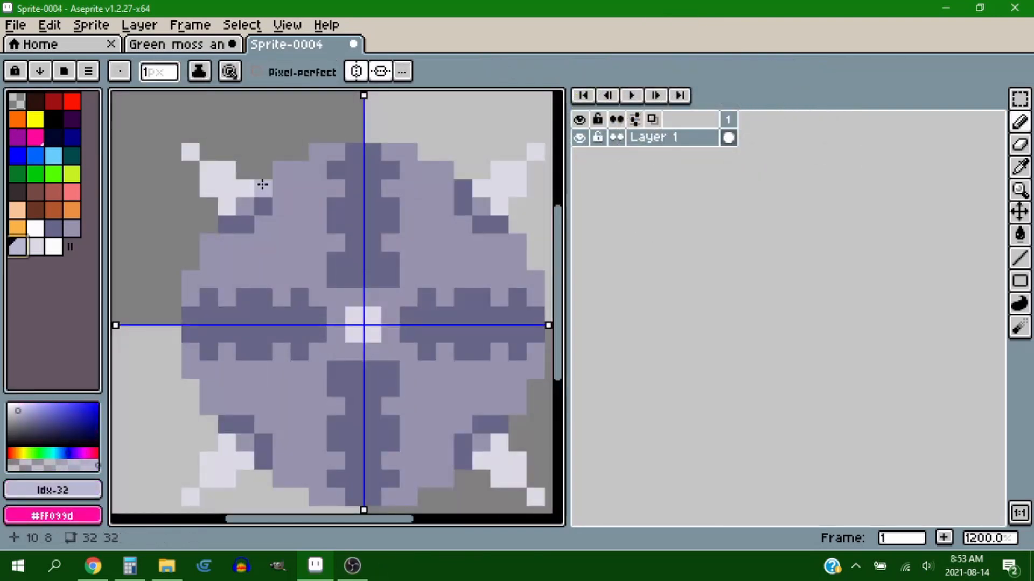
# - Shade the inner base of the upper-left spike on the round mine with #9892ad
pyautogui.click(245, 207)
pyautogui.keyDown('alt'); pyautogui.click(273, 202); pyautogui.keyUp('alt')
pyautogui.click(245, 207)
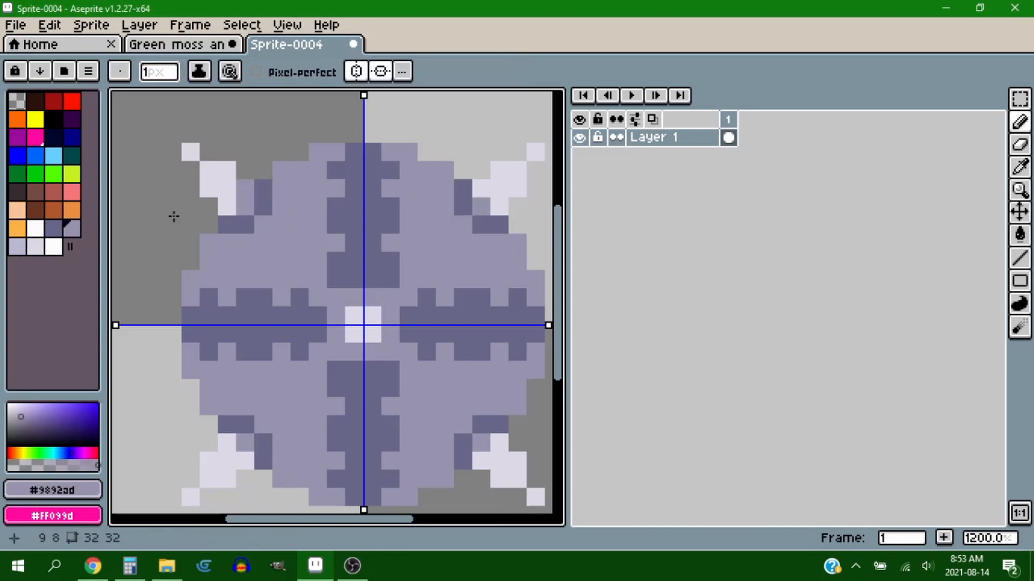
# - Fill the mine's four corner spikes with the pale grey-blue palette colour 32
pyautogui.click(17, 248)
pyautogui.press('g')
pyautogui.click(234, 186)
pyautogui.click(535, 152)
pyautogui.moveTo(515, 184); pyautogui.dragTo(465, 123)
pyautogui.press('b')
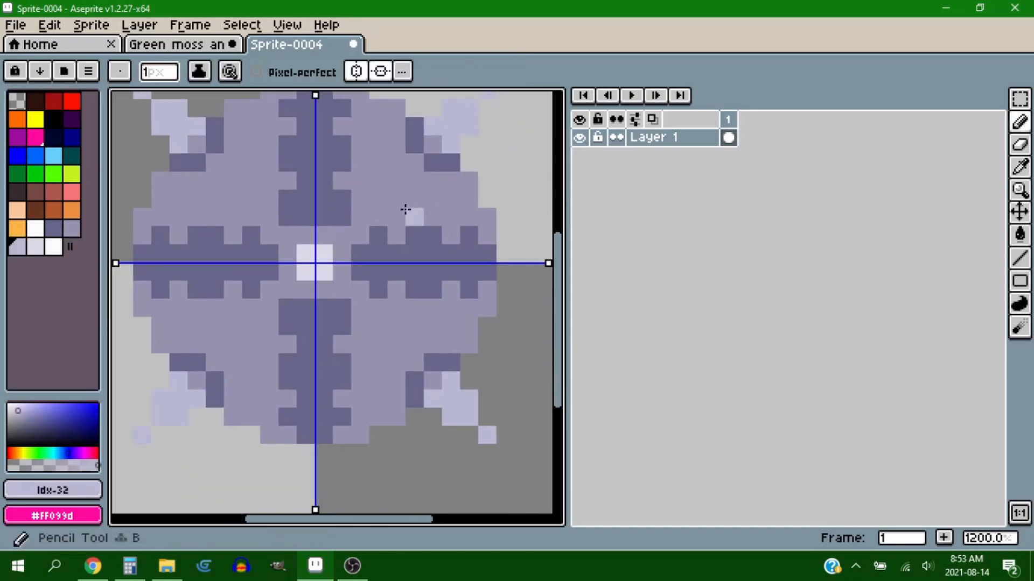
pyautogui.scroll(-2, 403, 210)
pyautogui.moveTo(398, 195); pyautogui.dragTo(420, 209)
pyautogui.scroll(3, 412, 212)
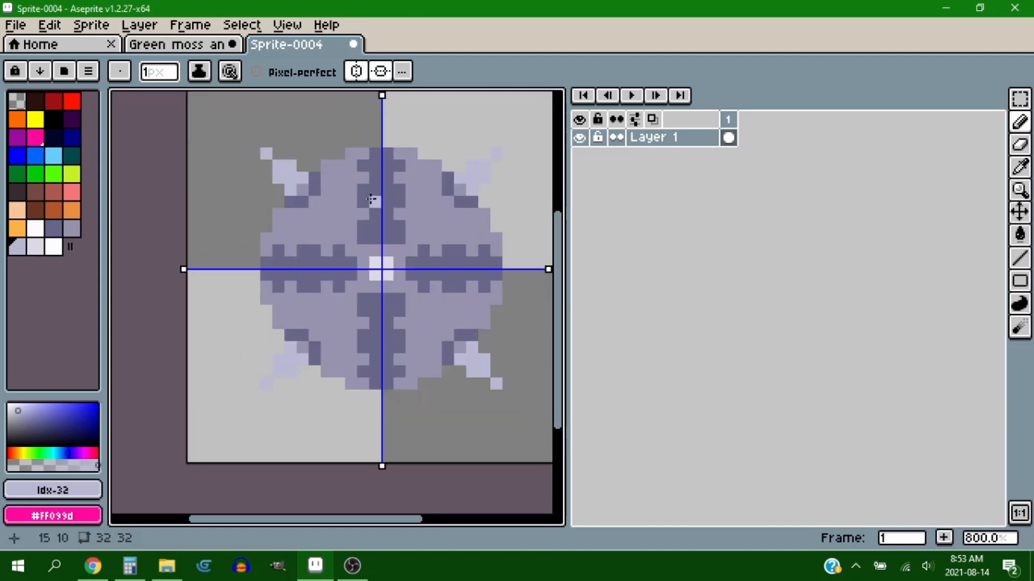
pyautogui.scroll(-4, 376, 226)
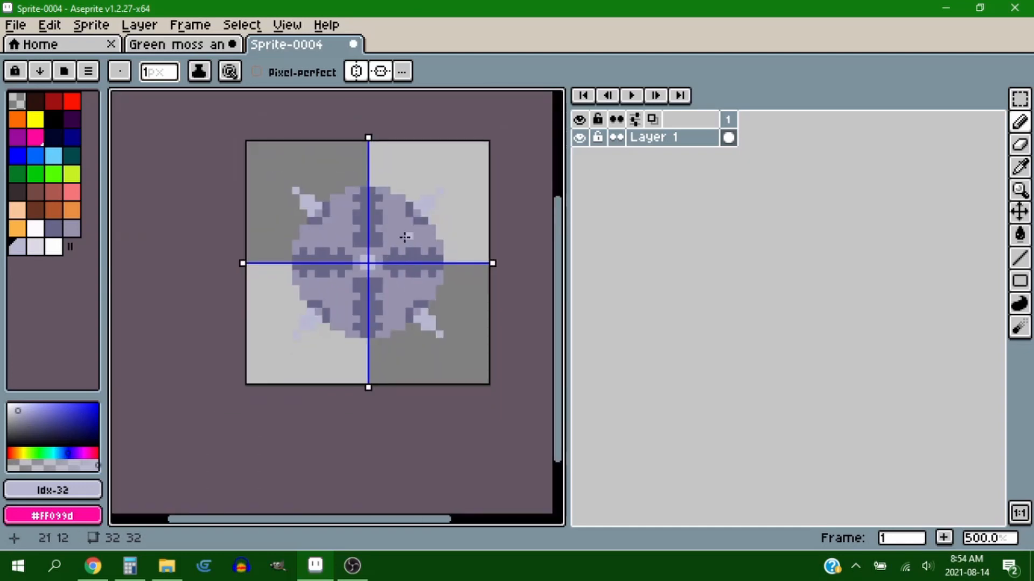
pyautogui.scroll(2, 391, 266)
pyautogui.press('alt')
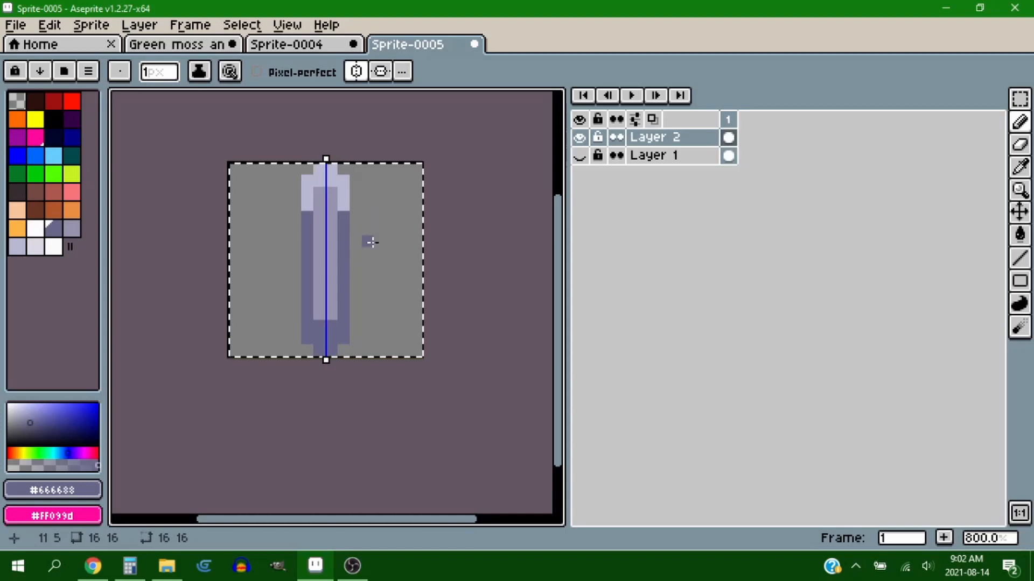
# - Try pasting the side-view chain link over the joint between the two links in the Green moss tilesheet
pyautogui.press('m')
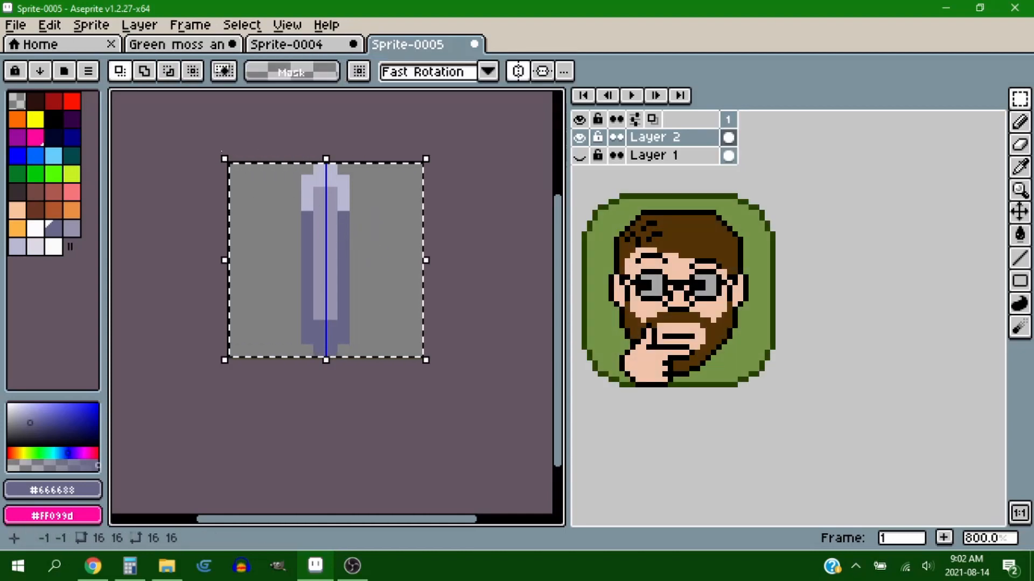
pyautogui.click(218, 48)
pyautogui.hotkey('ctrl', 'v')
pyautogui.scroll(2, 336, 295)
pyautogui.moveTo(335, 293); pyautogui.dragTo(389, 224)
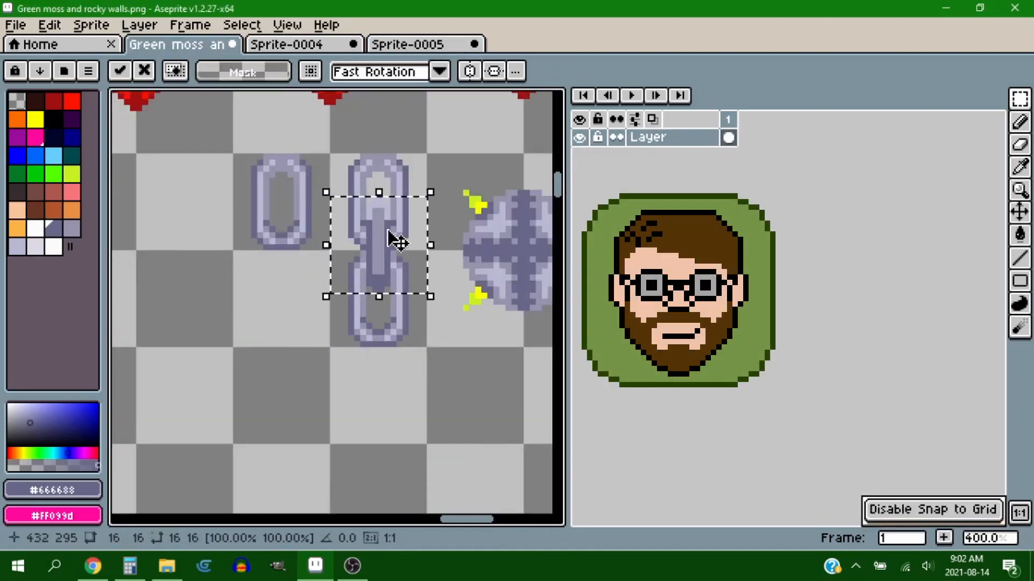
pyautogui.scroll(-2, 489, 271)
pyautogui.scroll(4, 350, 291)
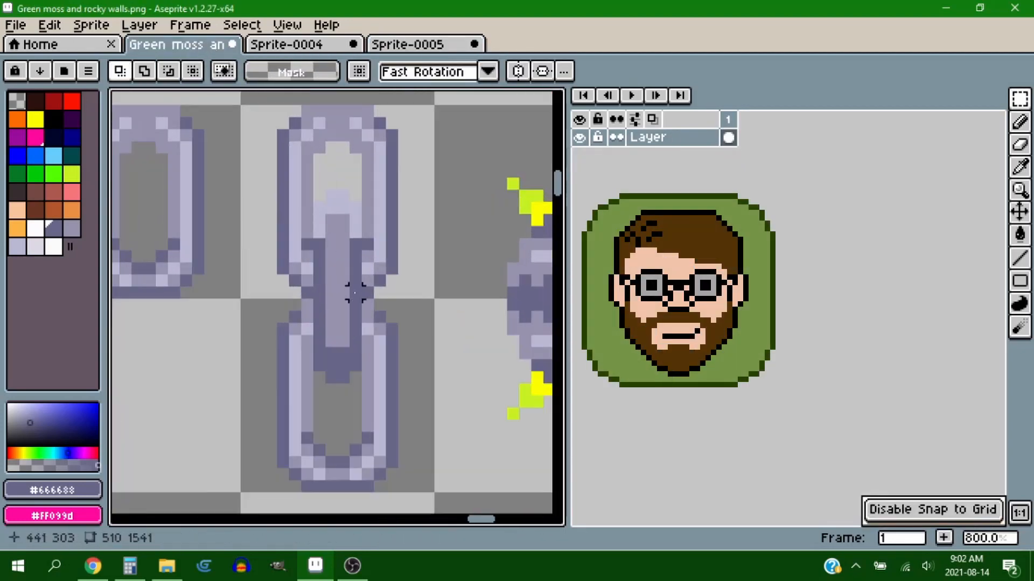
pyautogui.hotkey('ctrl', 'z')
# - Try pasting the side-view link again with an offset to the right of the chain joint, and undo the placement
pyautogui.hotkey('ctrl', 'v')
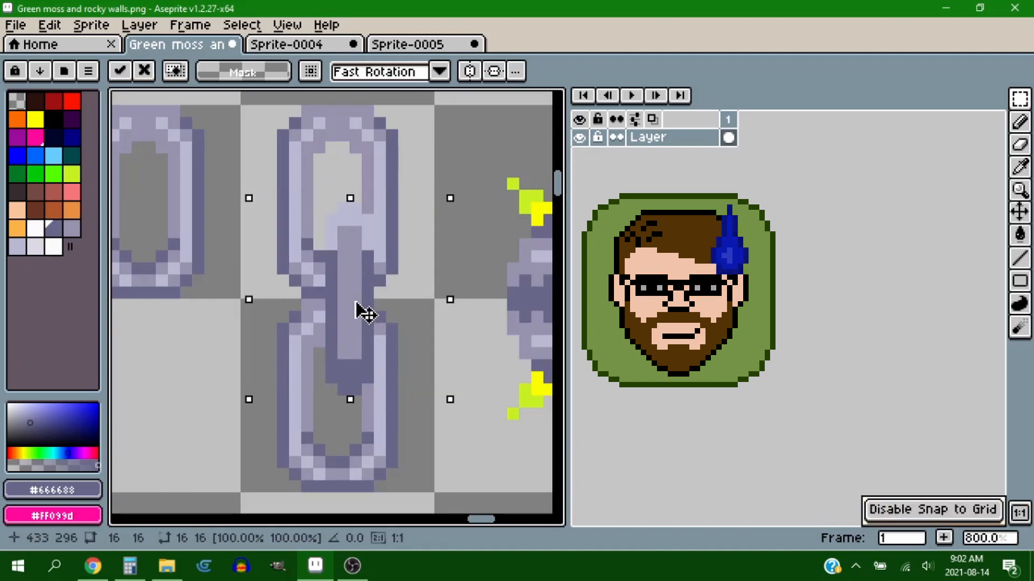
pyautogui.moveTo(358, 307); pyautogui.dragTo(378, 313)
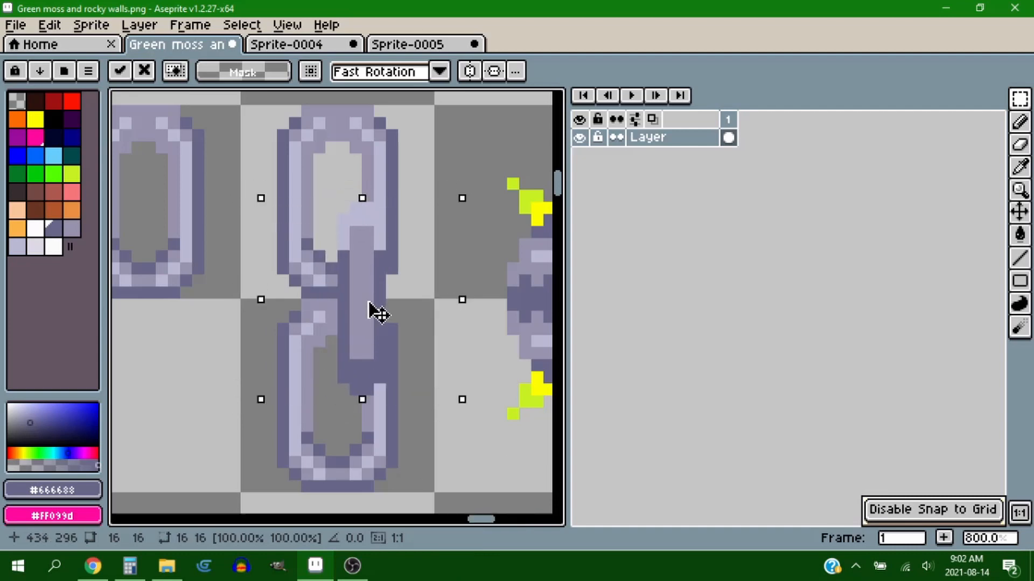
pyautogui.press('b')
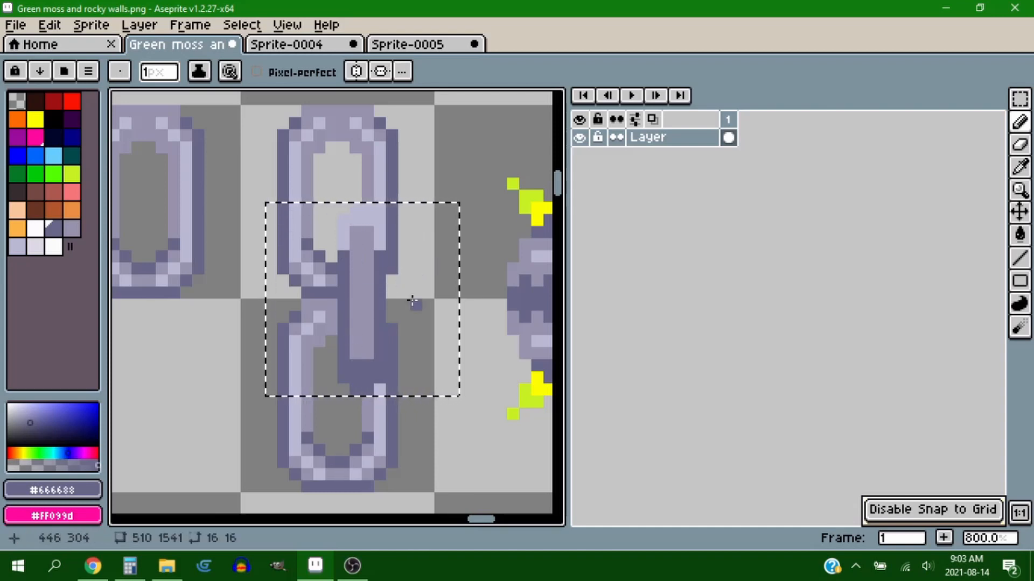
pyautogui.press('e')
pyautogui.press('v')
pyautogui.hotkey('ctrl', 'z')
pyautogui.moveTo(362, 312); pyautogui.dragTo(354, 307)
pyautogui.hotkey('ctrl', 'z')
pyautogui.hotkey('ctrl', 'b')
pyautogui.hotkey('ctrl', 'v')
pyautogui.hotkey('ctrl', 'z')
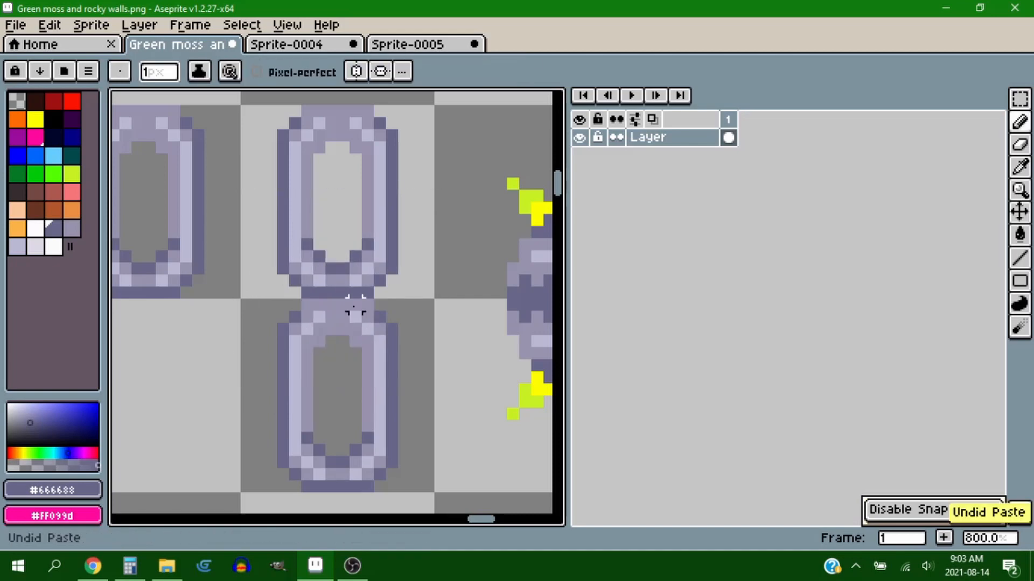
# - In Sprite-0005, shorten the side-view link by moving its lower part up one pixel, and copy the whole canvas
pyautogui.click(404, 44)
pyautogui.press('m')
pyautogui.moveTo(222, 397); pyautogui.dragTo(440, 277)
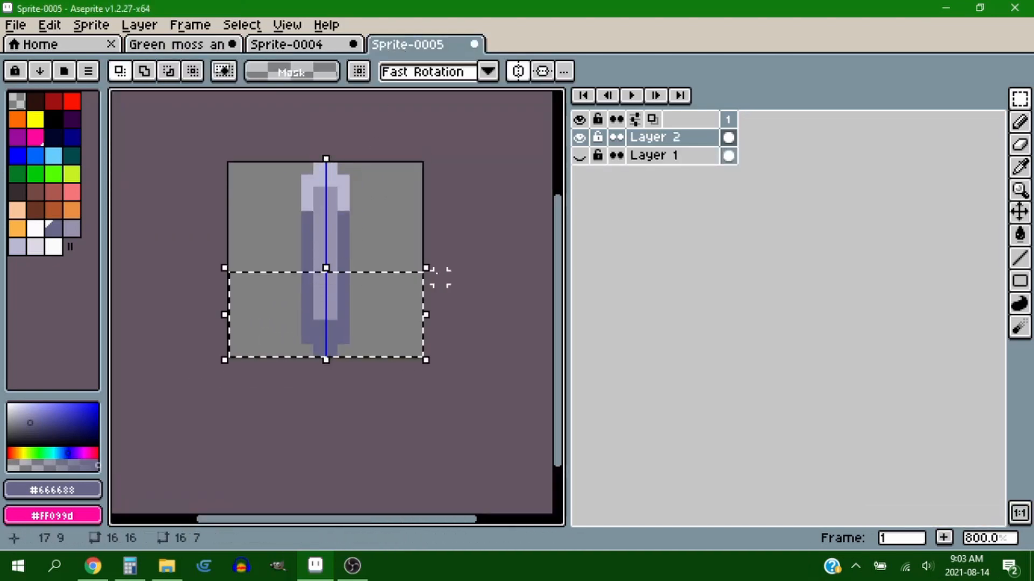
pyautogui.moveTo(343, 310); pyautogui.dragTo(345, 297)
pyautogui.click(380, 228)
pyautogui.moveTo(464, 399); pyautogui.dragTo(466, 399)
pyautogui.hotkey('ctrl', 'c')
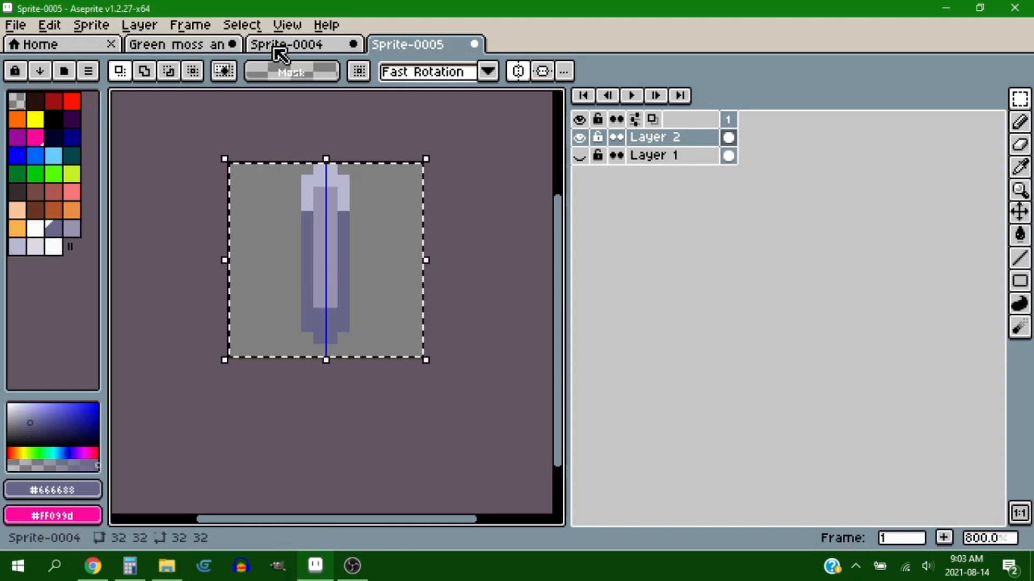
pyautogui.click(277, 46)
pyautogui.hotkey('ctrl', 'v')
pyautogui.hotkey('ctrl', 'z')
# - Paste the shortened side-view link into the Green moss tilesheet at the joint between the two chain links
pyautogui.click(208, 47)
pyautogui.hotkey('ctrl', 'v')
pyautogui.moveTo(339, 292)
pyautogui.mouseDown()
pyautogui.moveTo(362, 316)
pyautogui.moveTo(375, 310)
pyautogui.mouseUp()
pyautogui.hotkey('ctrl', 'z')
pyautogui.hotkey('ctrl', 'v')
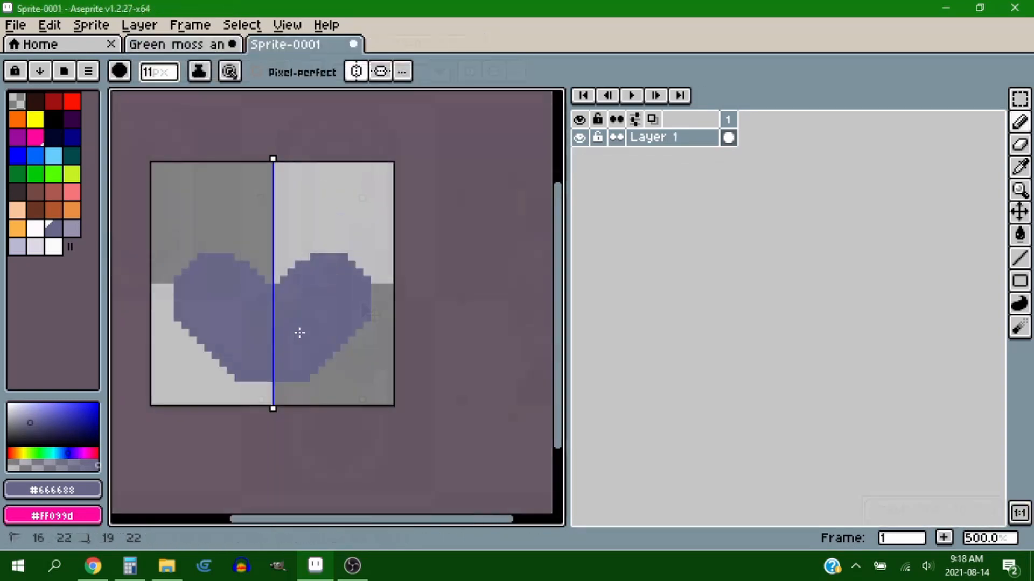
# - Extend the mirrored #666688 blade silhouette with the 11 px brush and erase the excess along its upper side
pyautogui.moveTo(298, 330)
pyautogui.mouseDown()
pyautogui.moveTo(347, 286)
pyautogui.moveTo(303, 285)
pyautogui.moveTo(286, 250)
pyautogui.moveTo(387, 247)
pyautogui.mouseUp()
pyautogui.scroll(2, 379, 267)
pyautogui.press('e')
pyautogui.moveTo(483, 213)
pyautogui.mouseDown()
pyautogui.moveTo(495, 249)
pyautogui.moveTo(459, 285)
pyautogui.moveTo(387, 297)
pyautogui.moveTo(375, 261)
pyautogui.moveTo(399, 213)
pyautogui.moveTo(435, 236)
pyautogui.moveTo(435, 249)
pyautogui.moveTo(399, 261)
pyautogui.mouseUp()
pyautogui.click(447, 261)
pyautogui.scroll(-1, 440, 201)
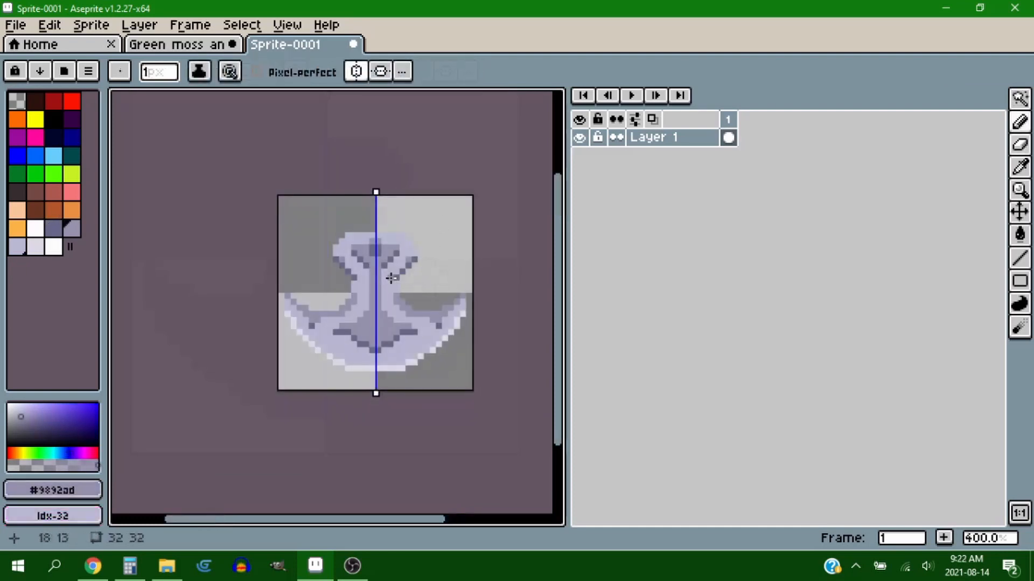
# - Thicken the highlight along the blade's curved lower edge with #ddd9e6
pyautogui.scroll(1, 342, 375)
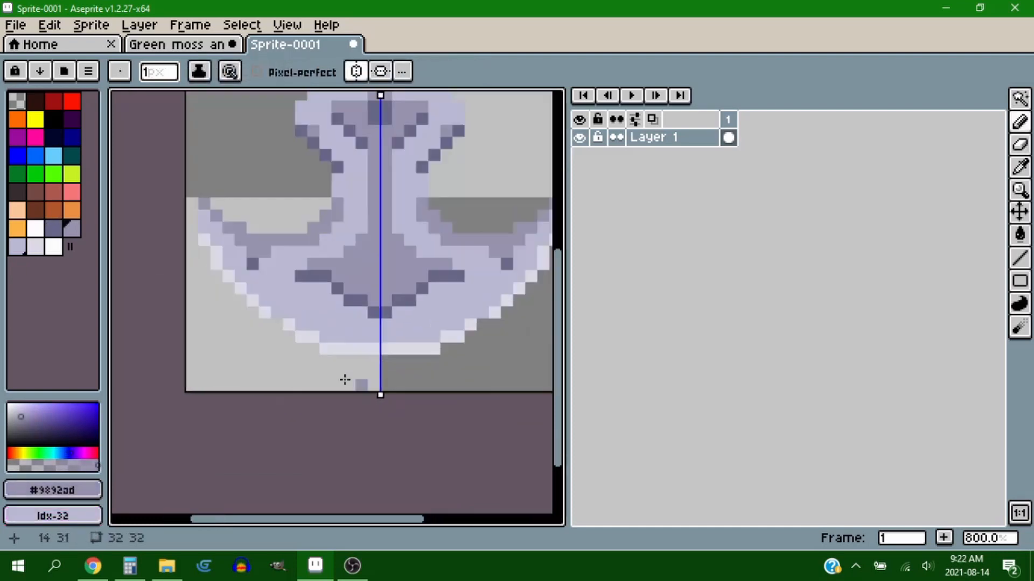
pyautogui.keyDown('alt'); pyautogui.click(310, 327); pyautogui.keyUp('alt')
pyautogui.moveTo(304, 325)
pyautogui.mouseDown()
pyautogui.moveTo(421, 338)
pyautogui.moveTo(477, 313)
pyautogui.mouseUp()
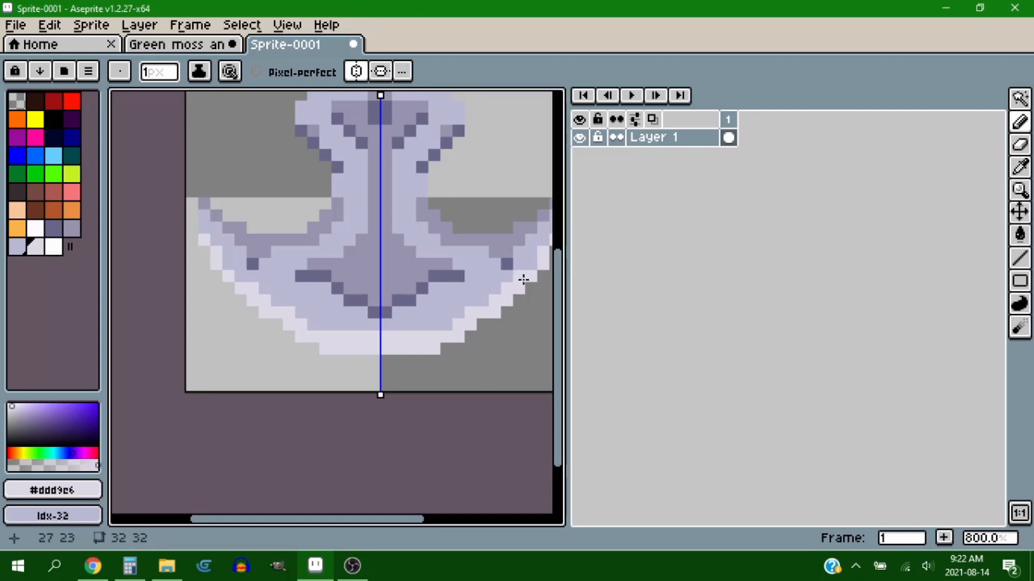
pyautogui.scroll(-3, 510, 346)
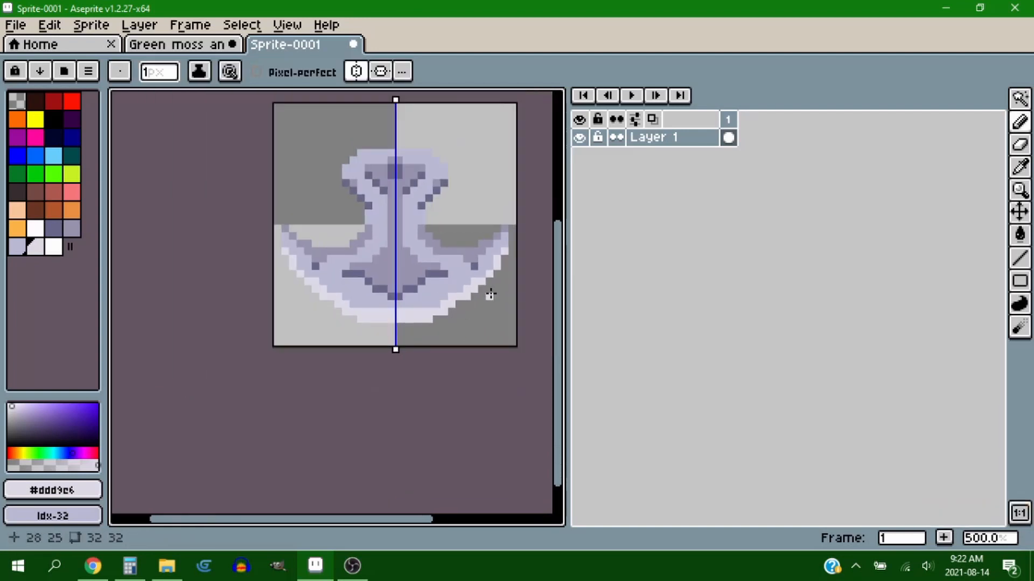
pyautogui.scroll(2, 404, 312)
pyautogui.scroll(-3, 404, 312)
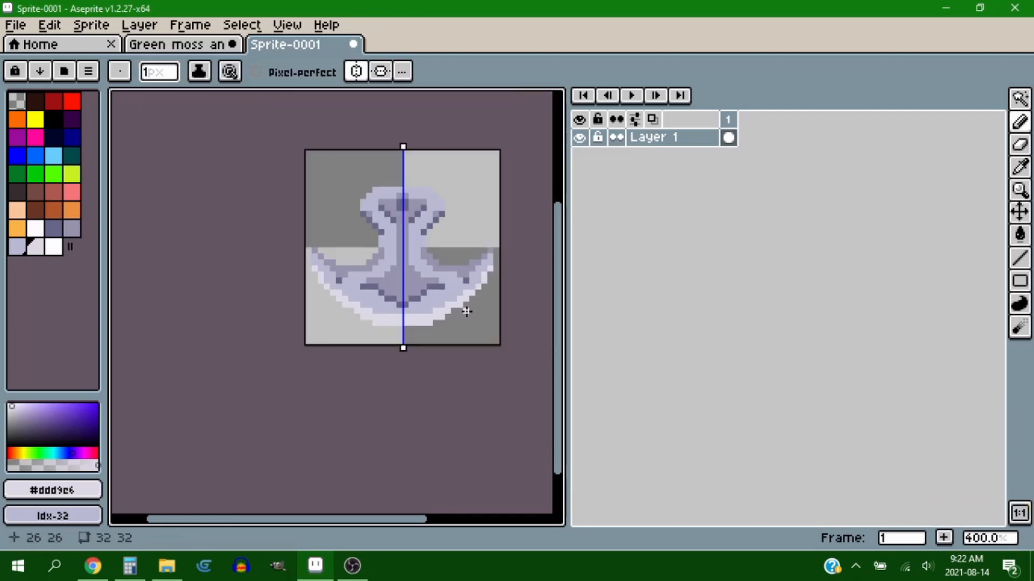
pyautogui.scroll(3, 410, 231)
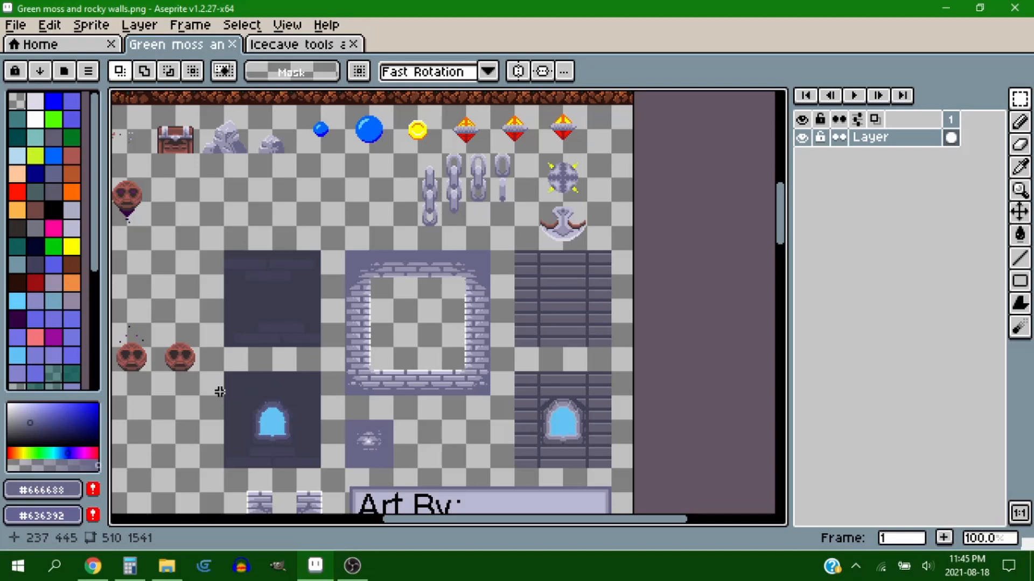
pyautogui.scroll(5, 220, 391)
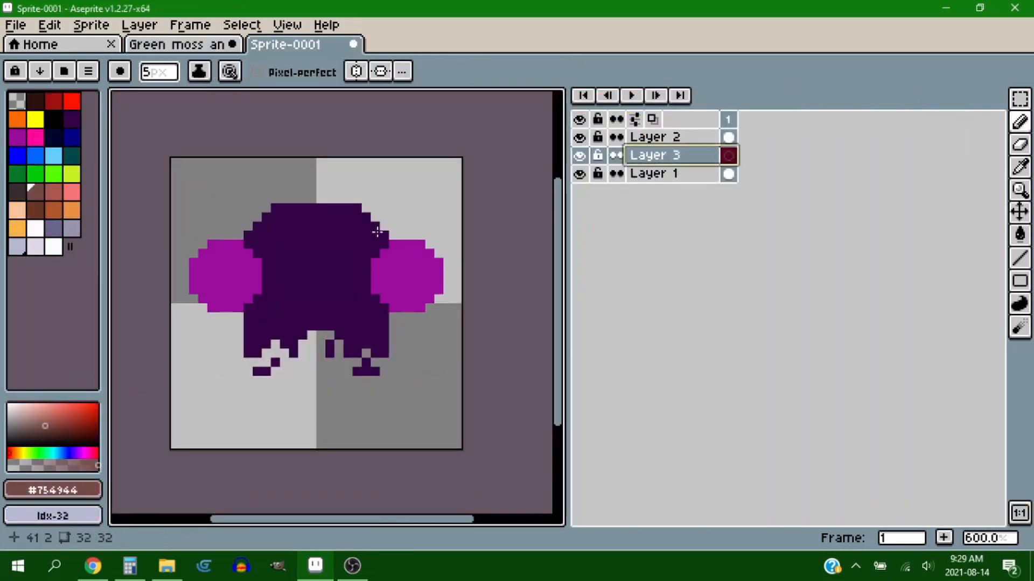
# - Place a 13 px brown #754944 circle on Layer 3 in the middle of the dark purple body
pyautogui.click(309, 262)
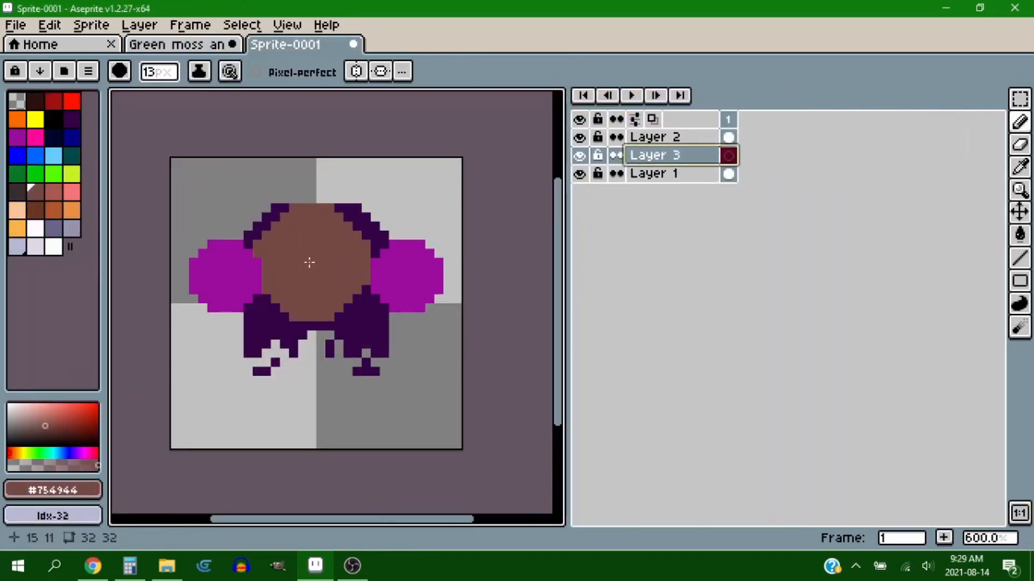
# - Enlarge the circular brush from the brown 13 px head circle to about 20 px on Layer 3
pyautogui.press('+')
pyautogui.press('+')
pyautogui.press('+')
pyautogui.press('+')
pyautogui.press('+')
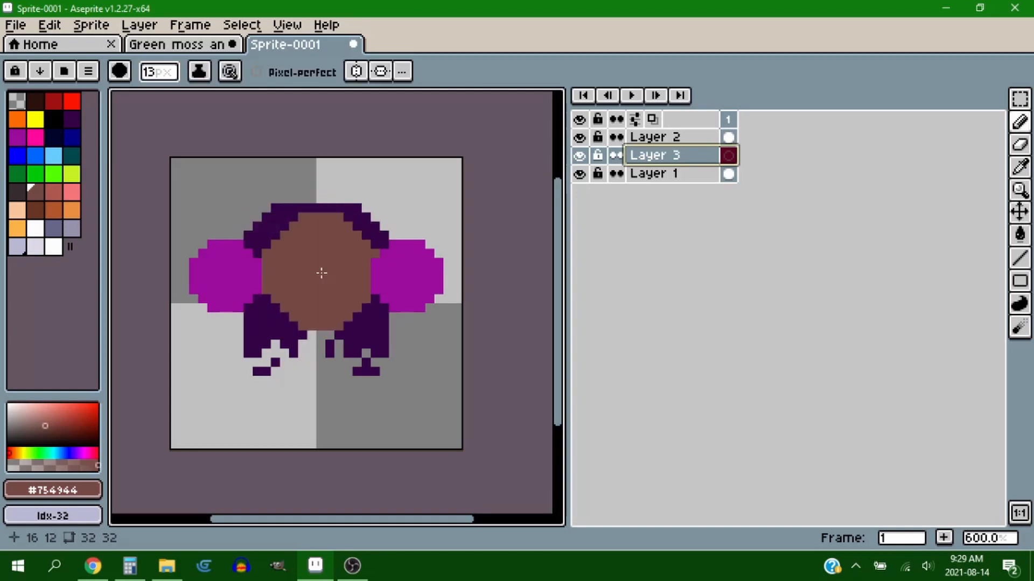
pyautogui.press('+')
pyautogui.press('+')
pyautogui.scroll(1, 322, 273)
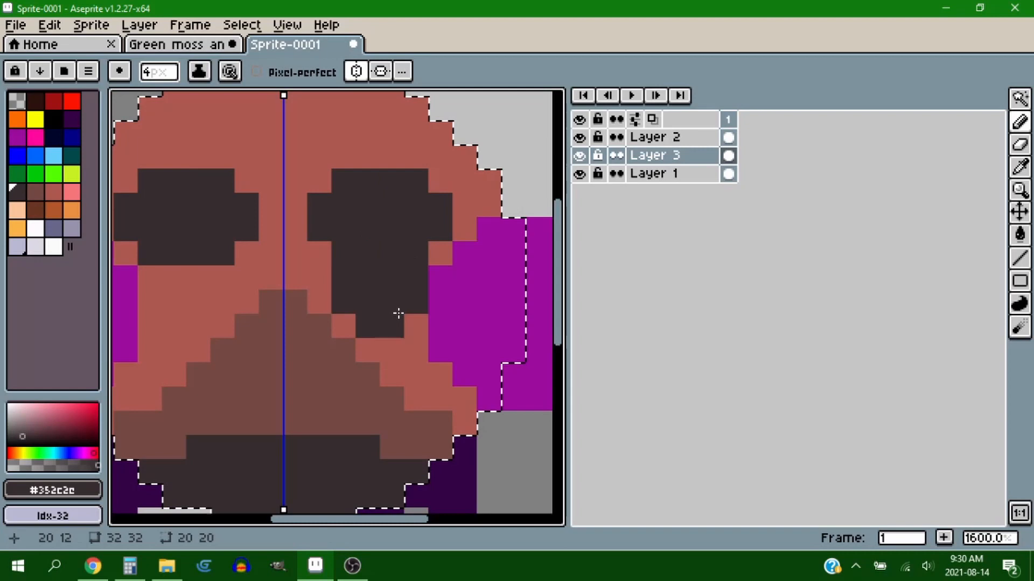
# - Extend the mirrored #352c2c eye sockets downward and shade the nose and socket edges with #754944, refining with a 1 px brush
pyautogui.click(386, 268)
pyautogui.scroll(-3, 425, 358)
pyautogui.scroll(3, 415, 350)
pyautogui.keyDown('alt'); pyautogui.click(381, 371); pyautogui.keyUp('alt')
pyautogui.moveTo(362, 354); pyautogui.dragTo(339, 329)
pyautogui.press('-')
pyautogui.press('-')
pyautogui.press('-')
pyautogui.click(360, 287)
pyautogui.moveTo(406, 351)
pyautogui.mouseDown()
pyautogui.moveTo(476, 295)
pyautogui.moveTo(492, 321)
pyautogui.mouseUp()
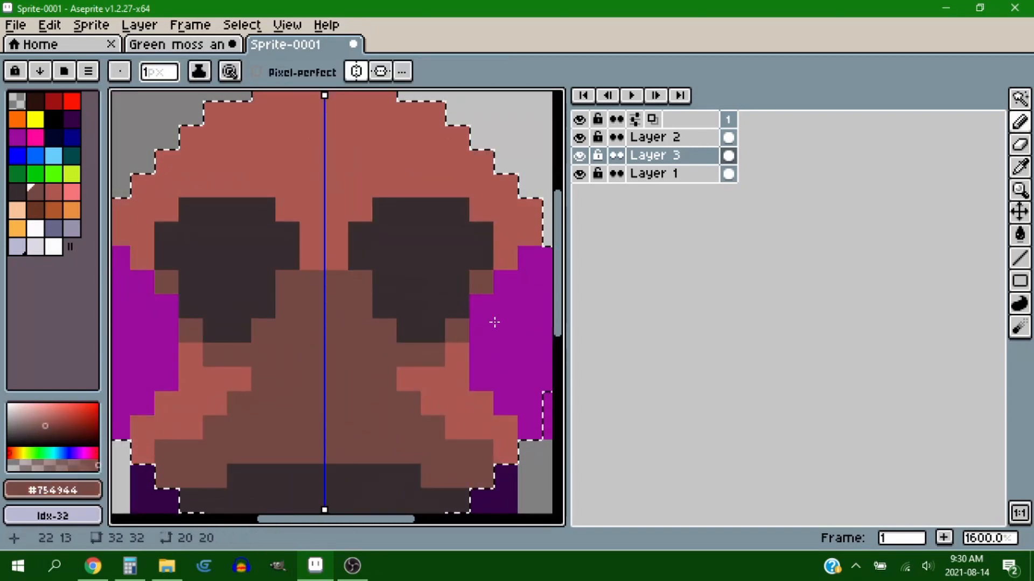
# - Hide Layer 2 and extend the #754944 nose bridge up between the eye sockets
pyautogui.click(579, 138)
pyautogui.hscroll(2, 370, 302)
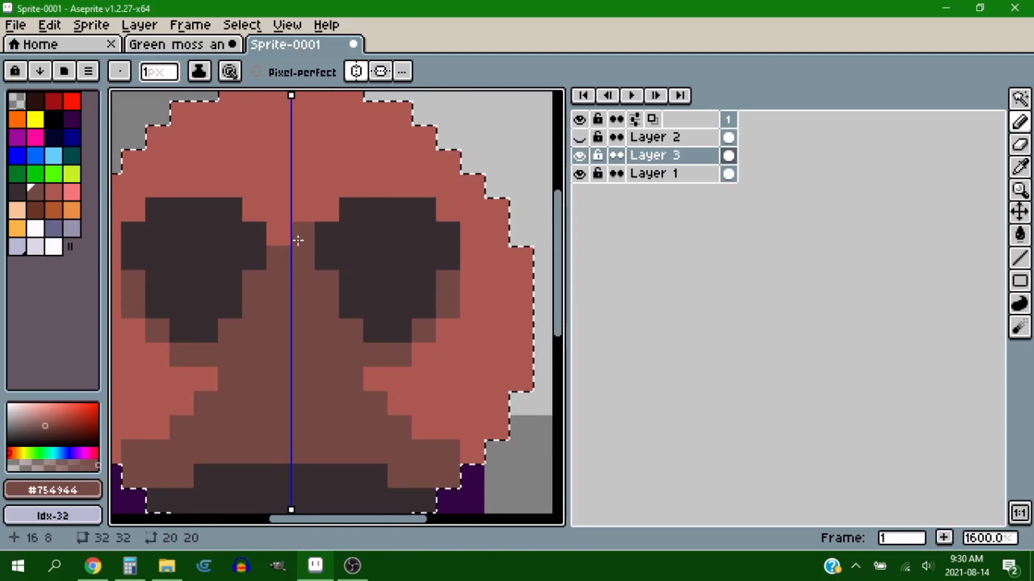
pyautogui.scroll(-4, 473, 269)
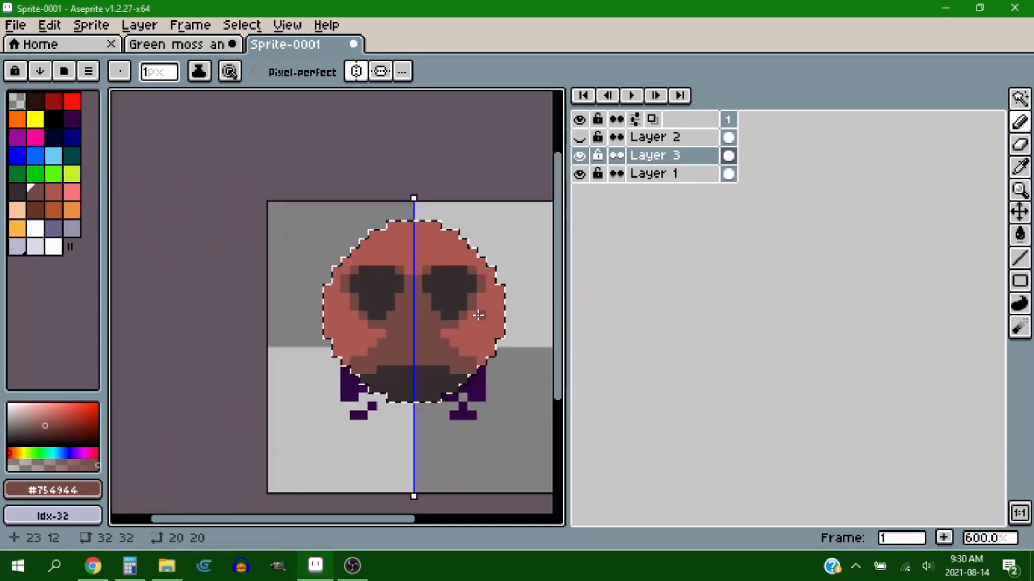
pyautogui.scroll(3, 471, 317)
pyautogui.scroll(1, 469, 333)
# - Draw mirrored #754944 wrinkle lines across the cheeks and forehead with the 1 px brush
pyautogui.moveTo(457, 344); pyautogui.dragTo(529, 271)
pyautogui.scroll(-3, 469, 328)
pyautogui.scroll(3, 469, 328)
pyautogui.scroll(-2, 365, 236)
pyautogui.scroll(1, 338, 203)
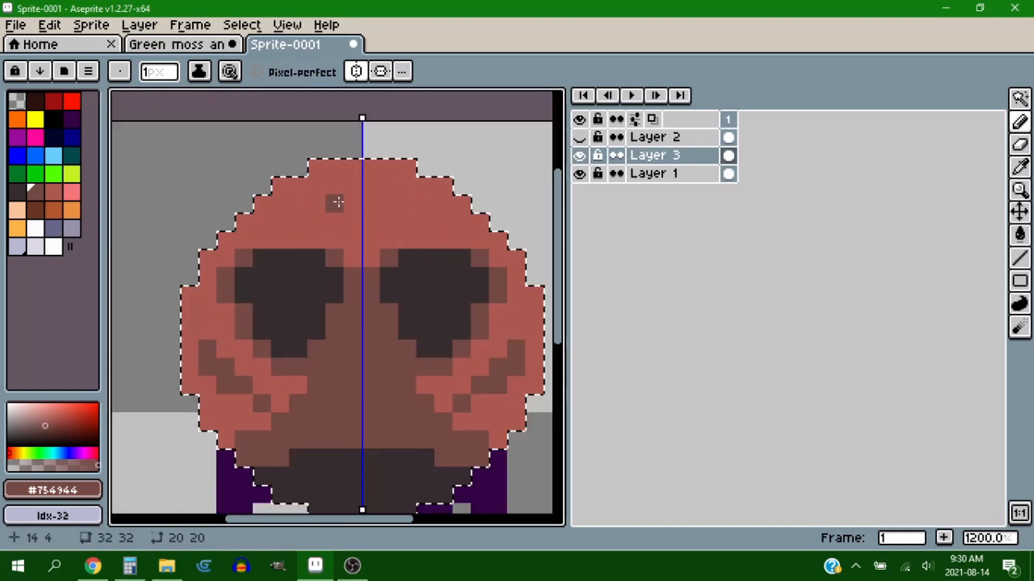
pyautogui.moveTo(298, 220)
pyautogui.mouseDown()
pyautogui.moveTo(373, 211)
pyautogui.moveTo(352, 191)
pyautogui.moveTo(296, 207)
pyautogui.mouseUp()
pyautogui.scroll(-3, 471, 280)
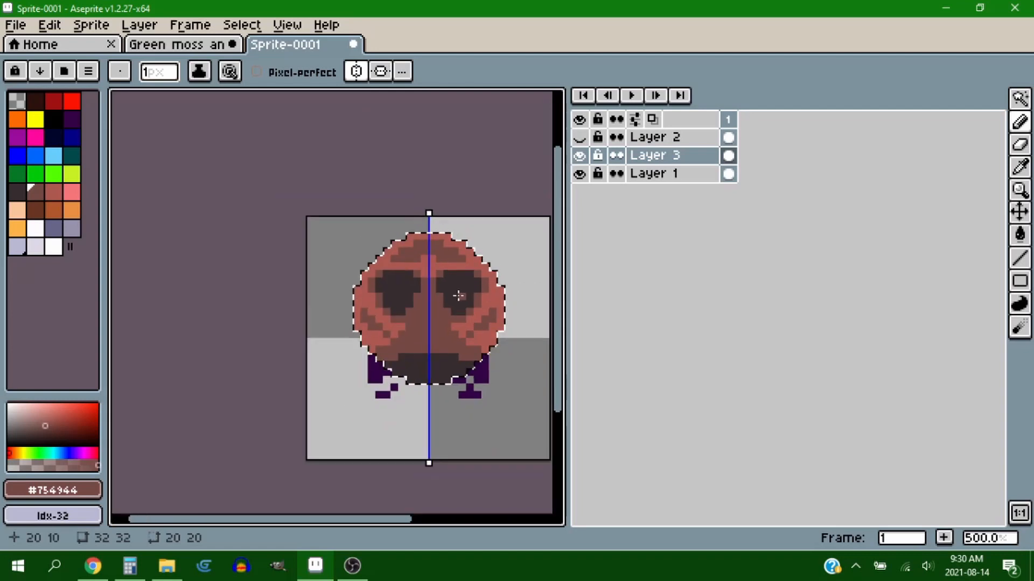
# - Draw the mouth as a dark #352c2c line beneath a short reddish upper-lip highlight
pyautogui.scroll(3, 451, 316)
pyautogui.keyDown('alt'); pyautogui.click(418, 426); pyautogui.keyUp('alt')
pyautogui.moveTo(363, 373)
pyautogui.mouseDown()
pyautogui.moveTo(420, 375)
pyautogui.moveTo(353, 375)
pyautogui.moveTo(401, 349)
pyautogui.moveTo(378, 338)
pyautogui.mouseUp()
pyautogui.click(353, 373)
pyautogui.keyDown('alt'); pyautogui.click(335, 338); pyautogui.keyUp('alt')
pyautogui.keyDown('alt'); pyautogui.click(323, 353); pyautogui.keyUp('alt')
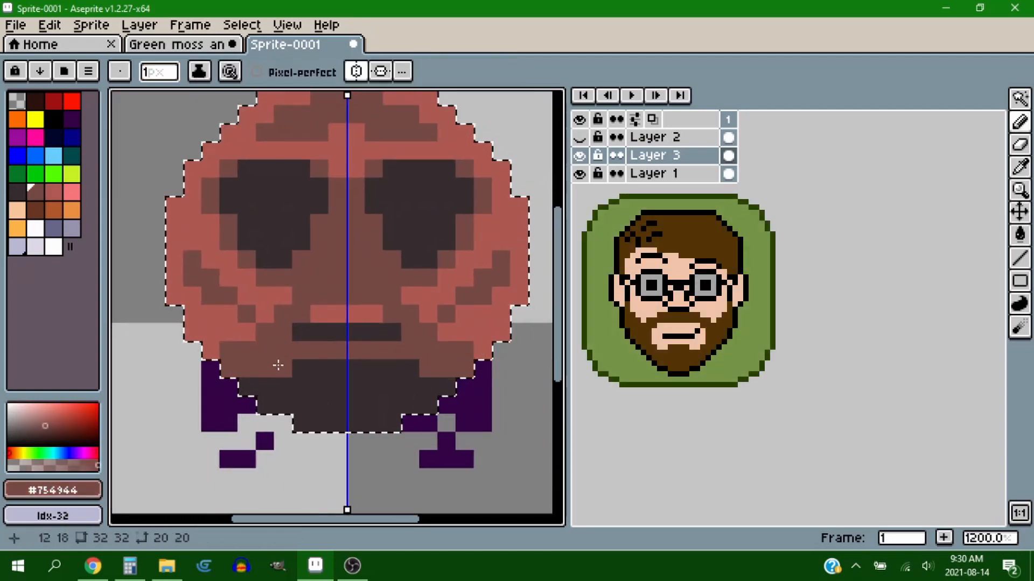
# - Lighten the chin with #754944, shade the head's lower rim with #352c2c and #754944, and clear the selection
pyautogui.moveTo(279, 364); pyautogui.dragTo(325, 371)
pyautogui.keyDown('alt'); pyautogui.click(426, 388); pyautogui.keyUp('alt')
pyautogui.moveTo(465, 369)
pyautogui.mouseDown()
pyautogui.moveTo(502, 334)
pyautogui.moveTo(479, 384)
pyautogui.moveTo(427, 306)
pyautogui.moveTo(391, 326)
pyautogui.moveTo(425, 261)
pyautogui.mouseUp()
pyautogui.keyDown('alt'); pyautogui.click(372, 333); pyautogui.keyUp('alt')
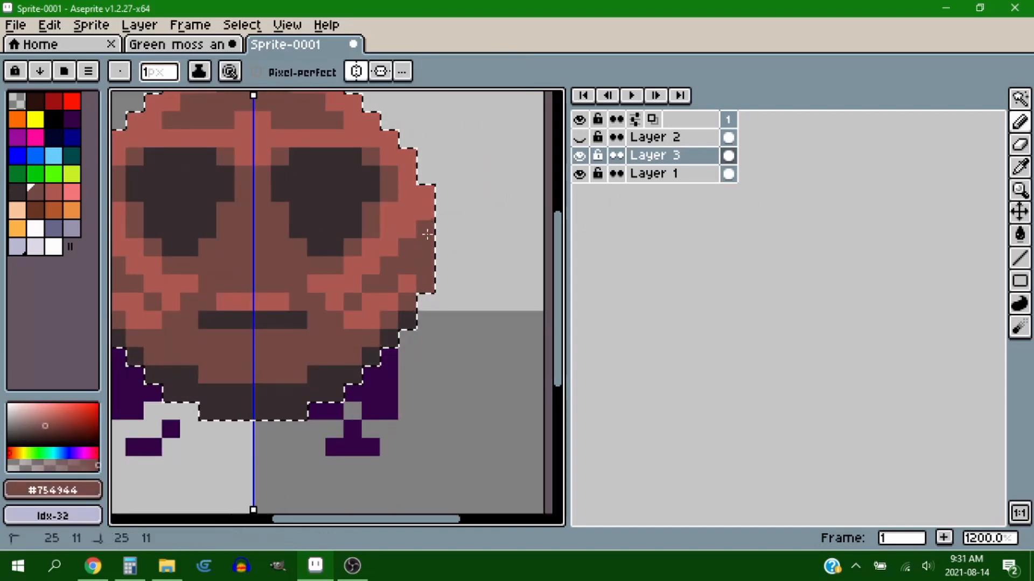
pyautogui.scroll(-4, 457, 292)
pyautogui.hotkey('ctrl', 'd')
pyautogui.scroll(-2, 466, 309)
pyautogui.scroll(2, 449, 298)
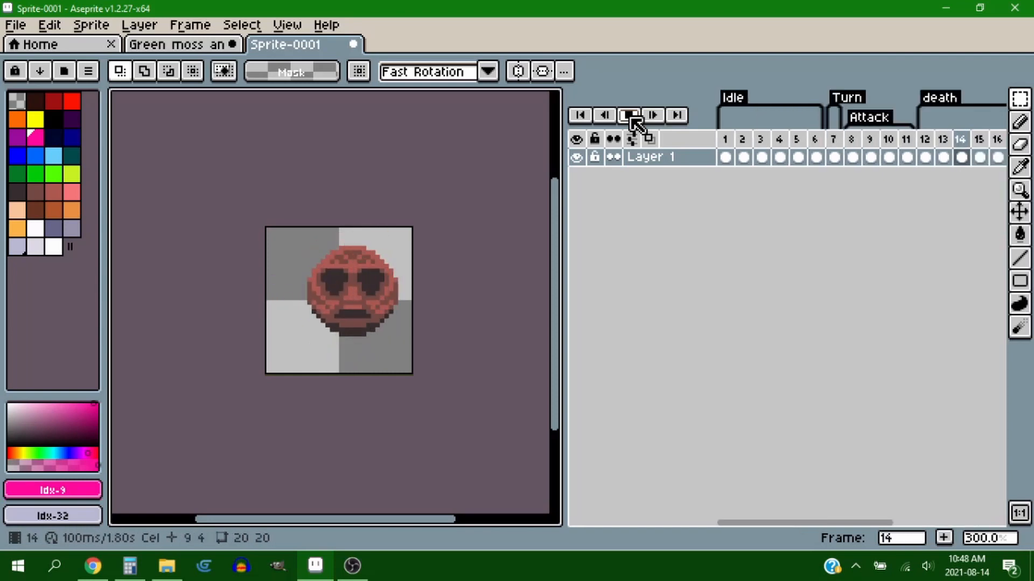
# - Play back the head's tagged Idle, Turn, Attack and death animation frames
pyautogui.click(631, 115)
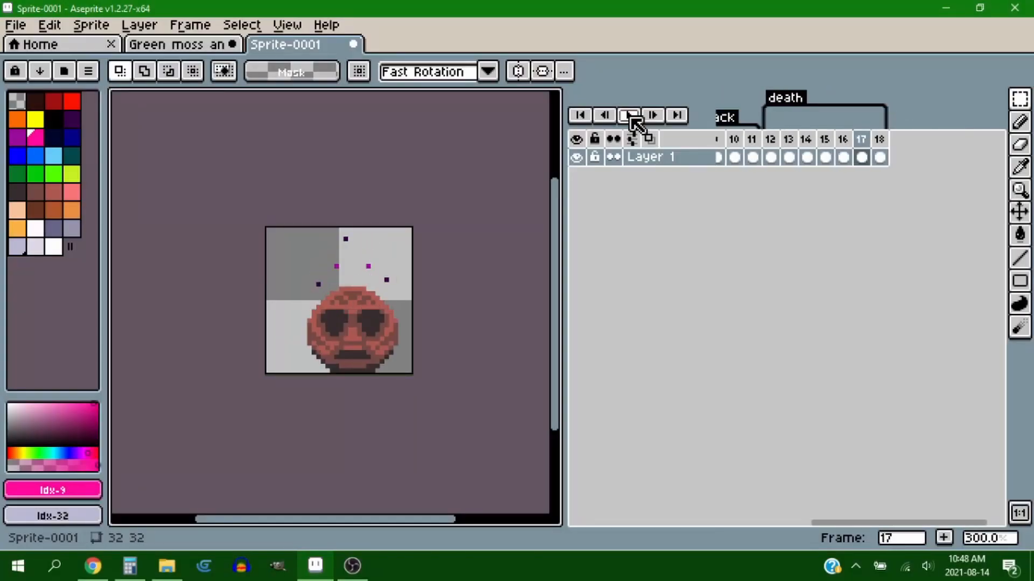
pyautogui.click(631, 117)
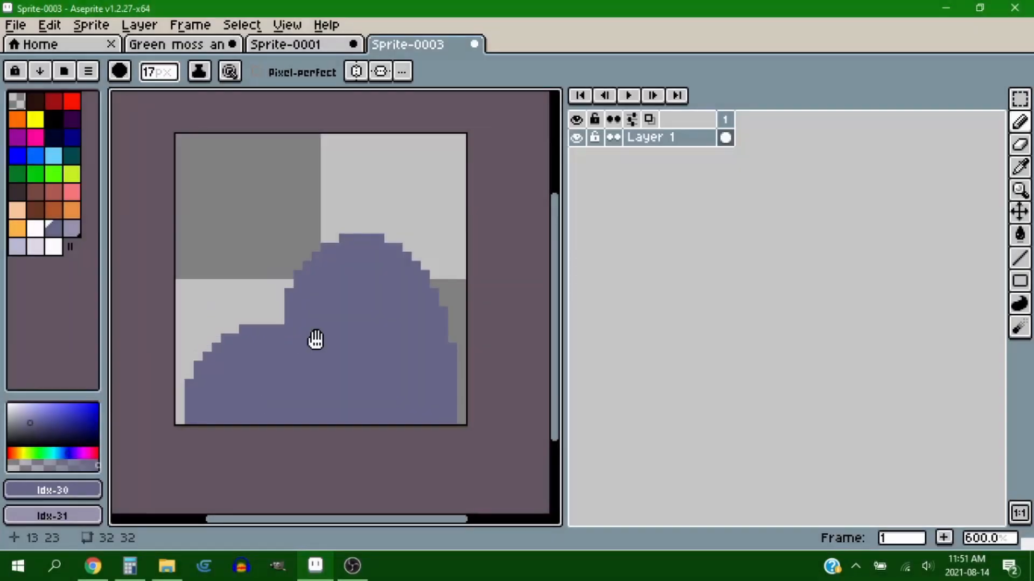
pyautogui.moveTo(316, 341); pyautogui.dragTo(365, 362)
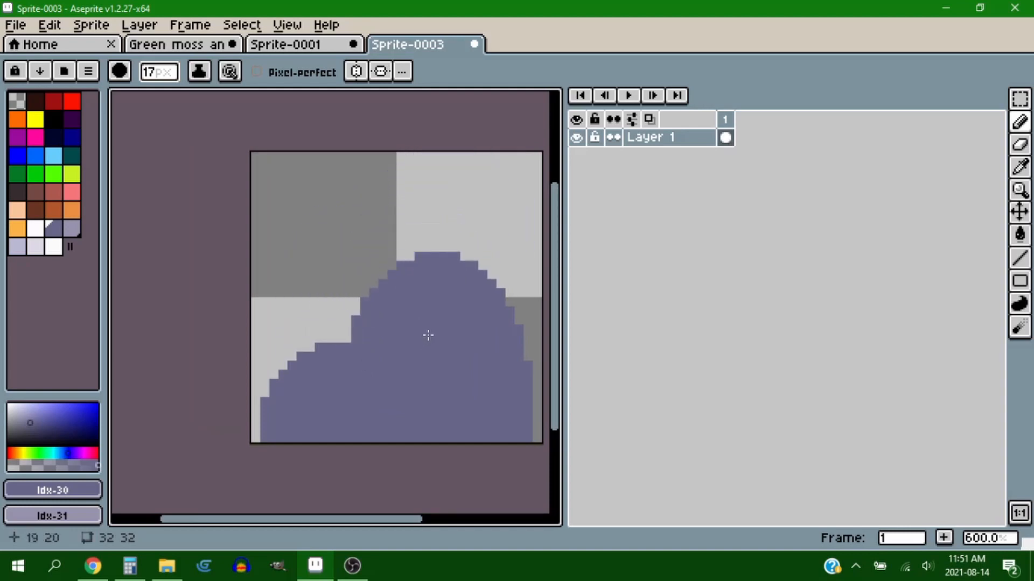
pyautogui.moveTo(428, 335); pyautogui.dragTo(431, 266)
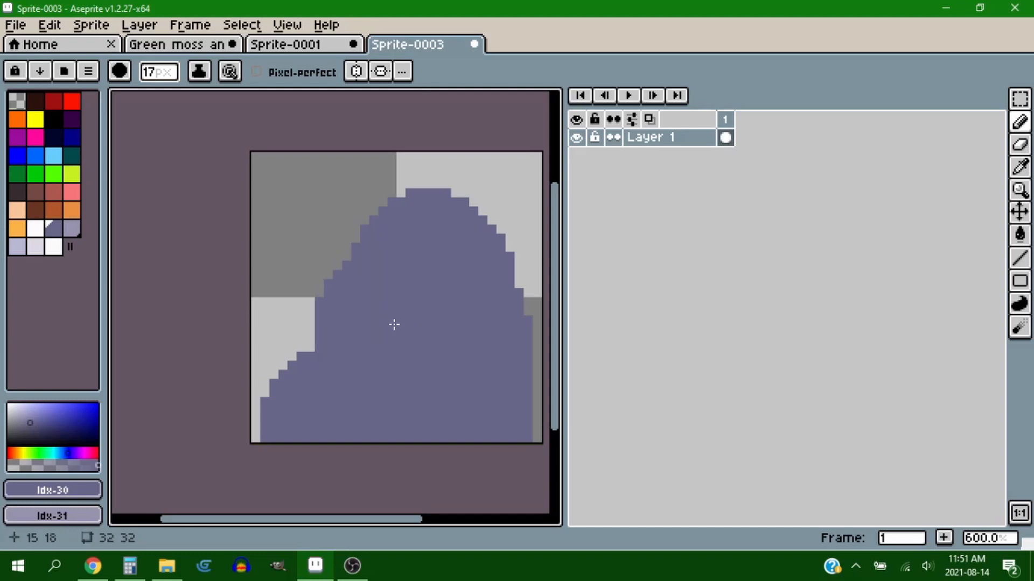
pyautogui.hotkey('ctrl', 'z')
pyautogui.hotkey('ctrl', 'z')
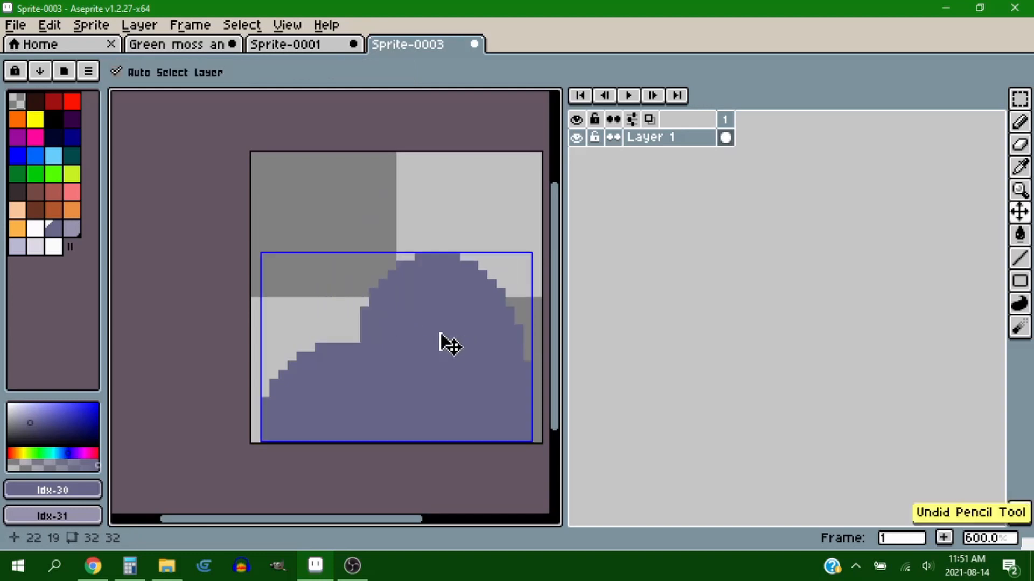
# - Extend the rock silhouette upward and select the light lower-left face with the Magic Wand
pyautogui.moveTo(435, 334); pyautogui.dragTo(411, 282)
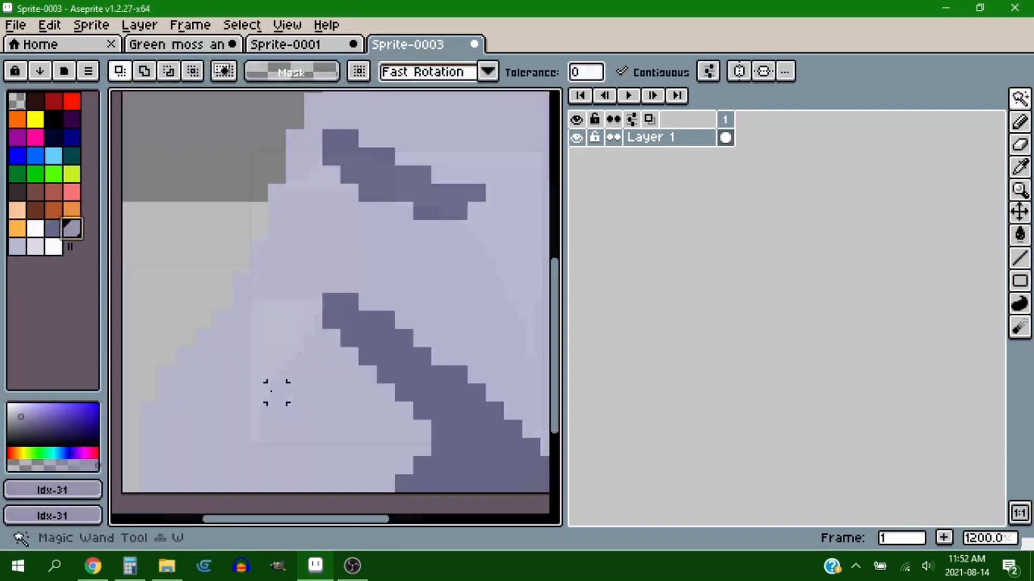
pyautogui.click(272, 393)
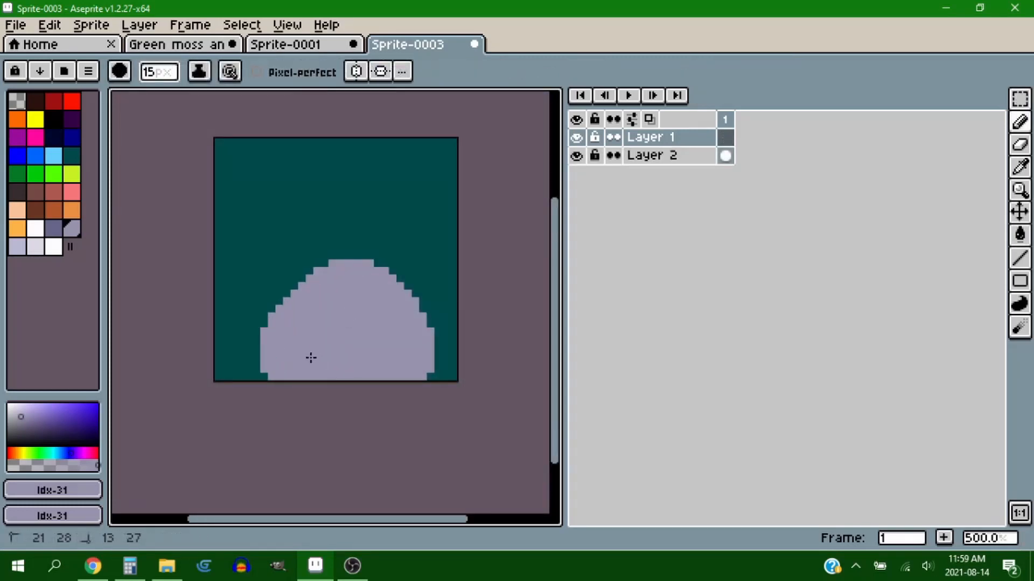
# - Broaden the rounded Idx-31 rock silhouette on Layer 1 with the 15 px brush
pyautogui.moveTo(369, 334); pyautogui.dragTo(318, 326)
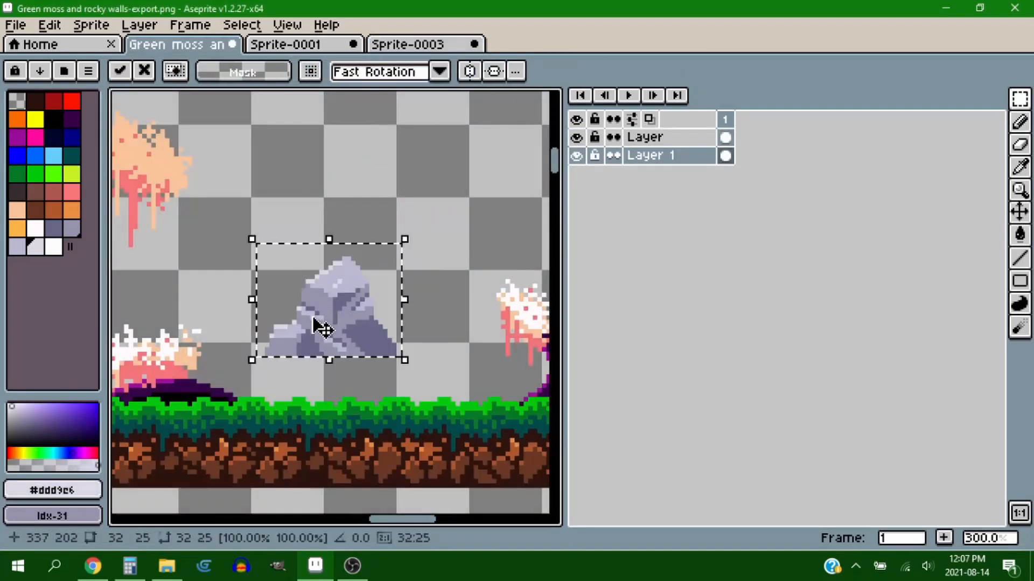
# - Try placing the pasted rock on the mossy ground between the pink bush and the small tree
pyautogui.moveTo(323, 330); pyautogui.dragTo(362, 374)
pyautogui.scroll(-2, 371, 368)
pyautogui.scroll(1, 372, 369)
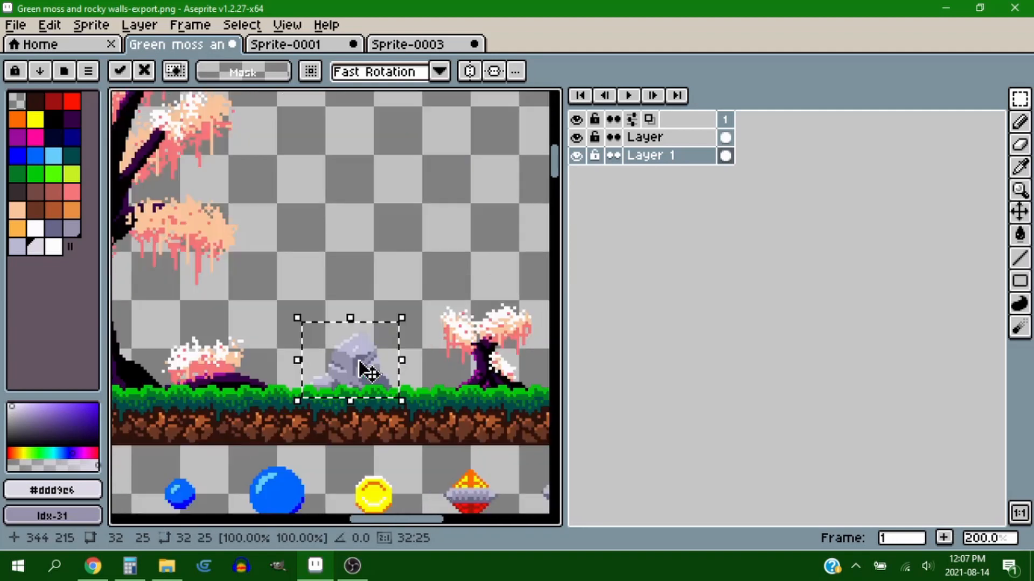
pyautogui.click(330, 262)
pyautogui.moveTo(330, 262); pyautogui.dragTo(445, 257)
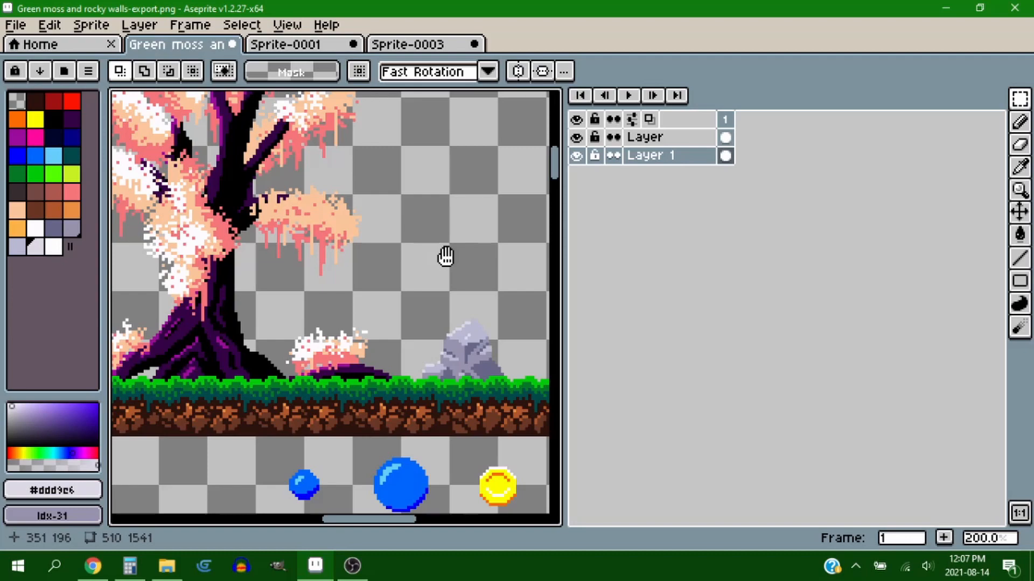
pyautogui.hotkey('ctrl', 'z')
pyautogui.hotkey('ctrl', 'z')
pyautogui.hotkey('ctrl', 'z')
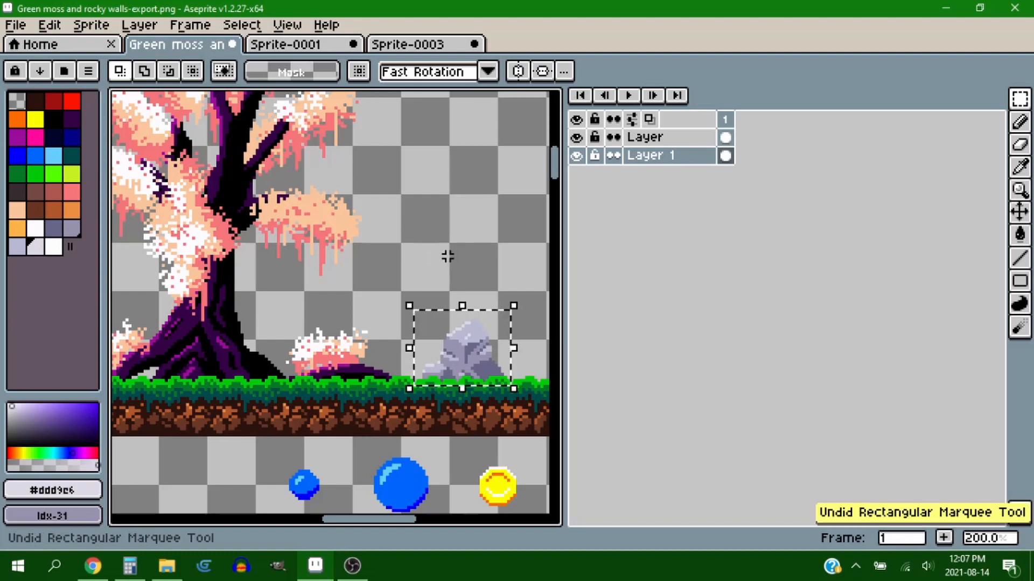
# - Paste the rock onto the mossy floor of the walled room, just left of the right-hand rock wall
pyautogui.hotkey('ctrl', 'v')
pyautogui.moveTo(323, 303)
pyautogui.mouseDown()
pyautogui.moveTo(309, 293)
pyautogui.moveTo(326, 285)
pyautogui.moveTo(313, 293)
pyautogui.mouseUp()
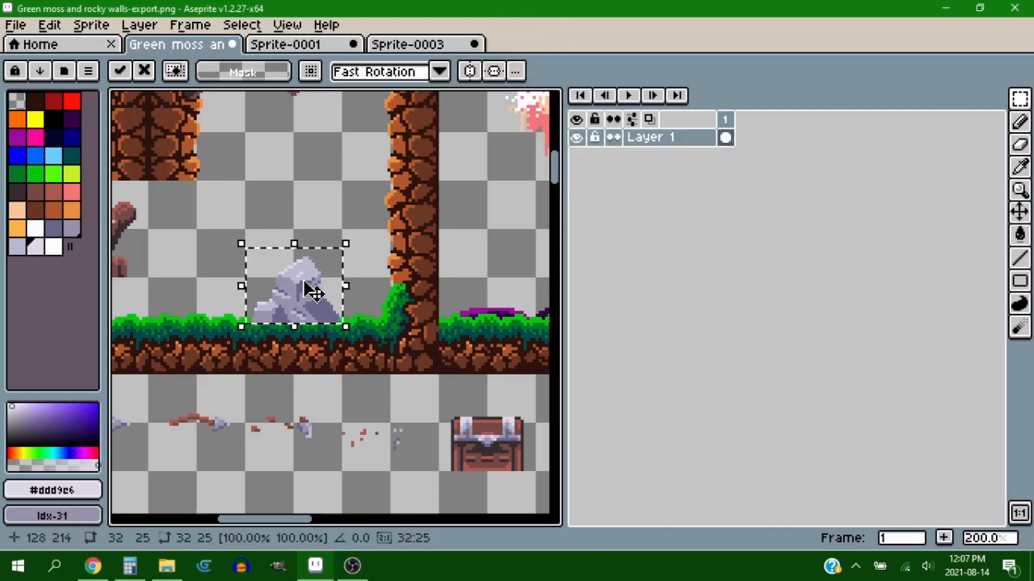
pyautogui.click(377, 271)
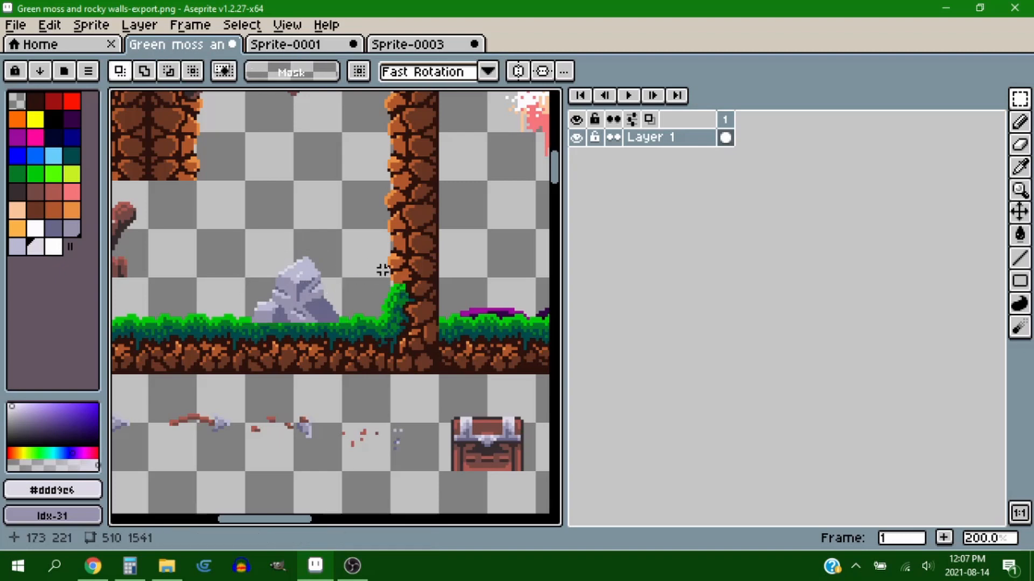
pyautogui.scroll(-1, 382, 271)
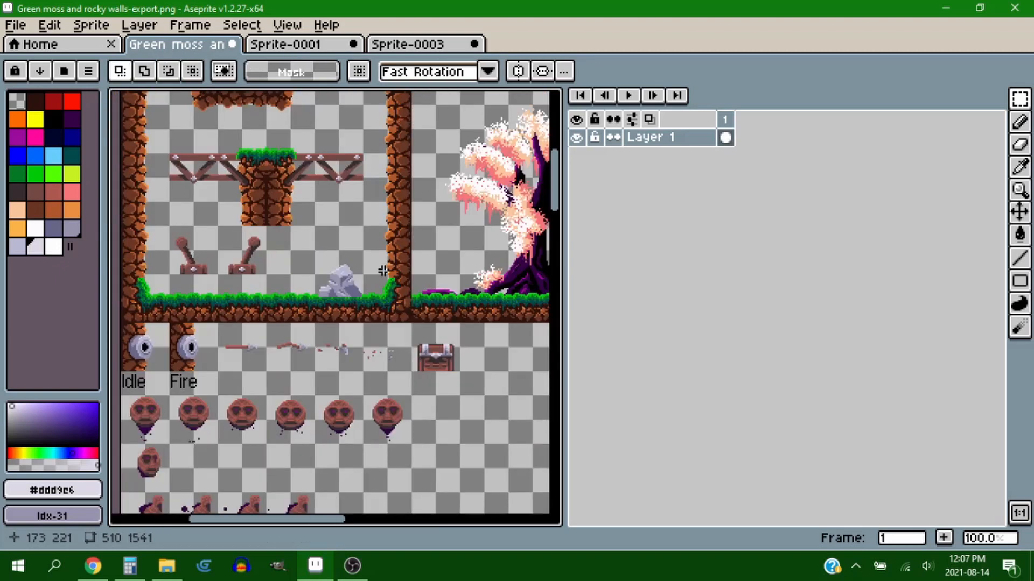
pyautogui.scroll(2, 382, 271)
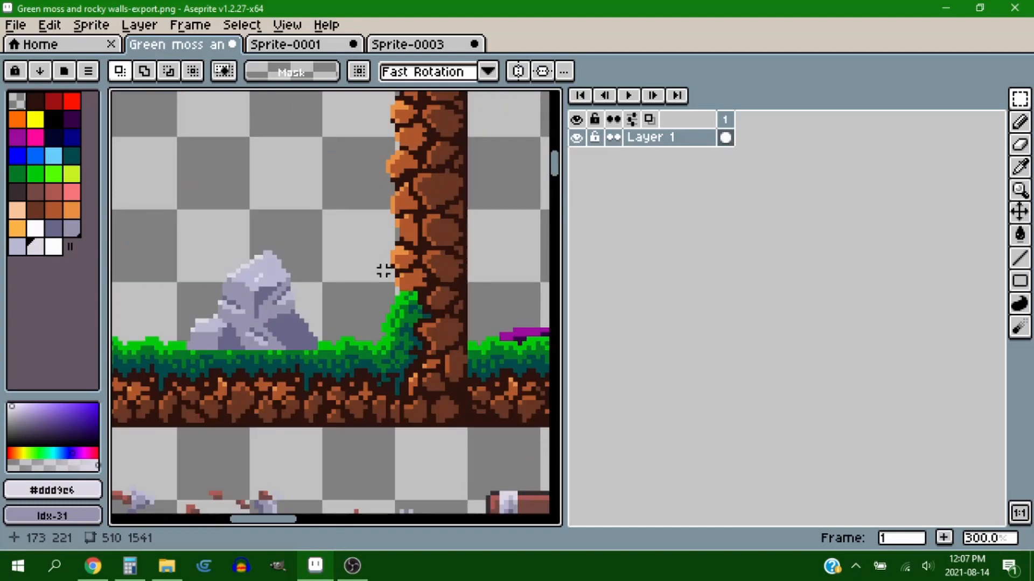
pyautogui.hotkey('ctrl', 'z')
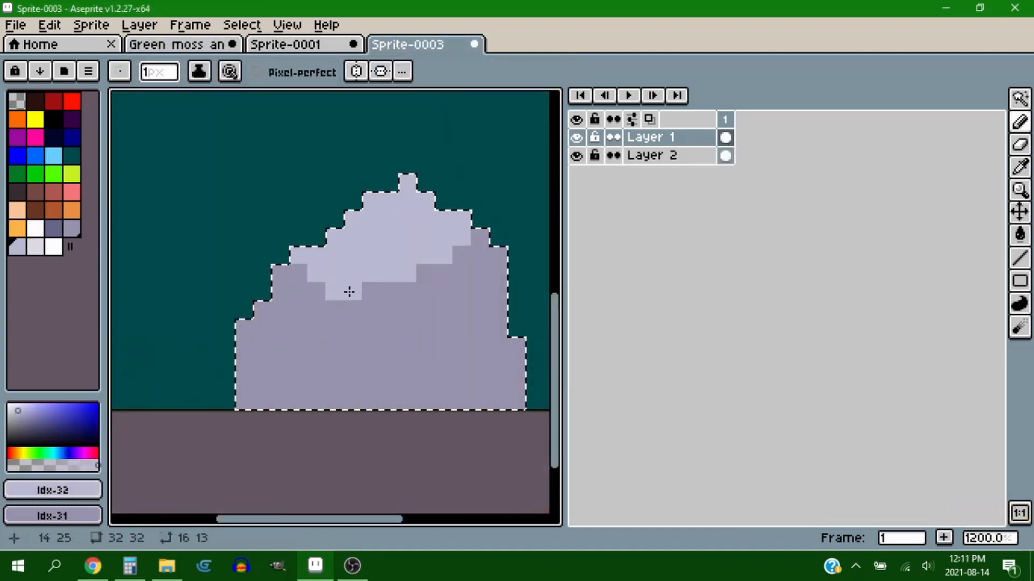
# - Outline the small rock's shadow edge with Idx-30 and fill its right side with that colour
pyautogui.click(54, 230)
pyautogui.moveTo(388, 308); pyautogui.dragTo(426, 401)
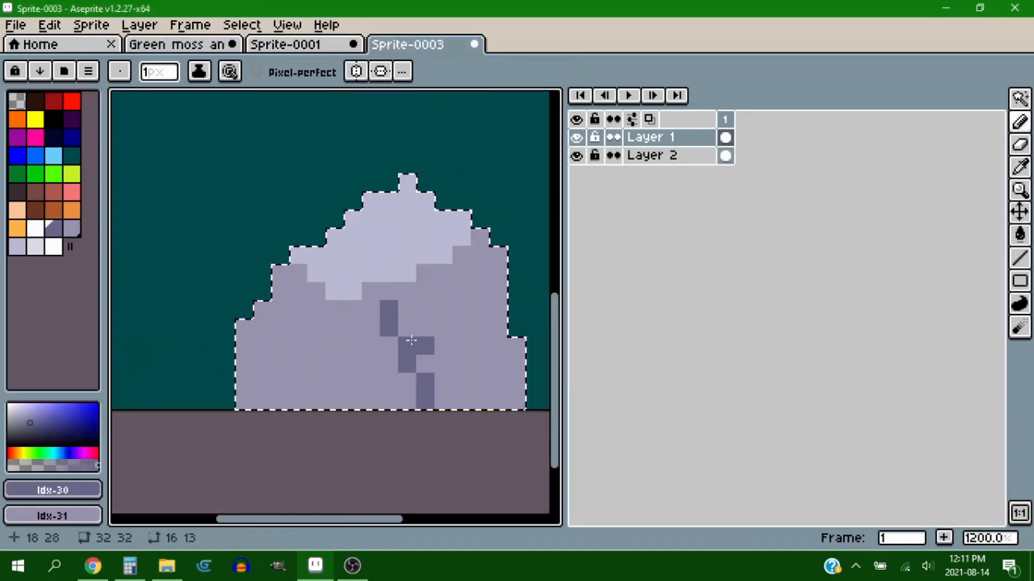
pyautogui.click(389, 291)
pyautogui.press('g')
pyautogui.click(459, 329)
# - Break up the highlight's lower edge with Idx-31 and push a #9892ad ledge into the dark side
pyautogui.press('b')
pyautogui.click(71, 229)
pyautogui.click(334, 291)
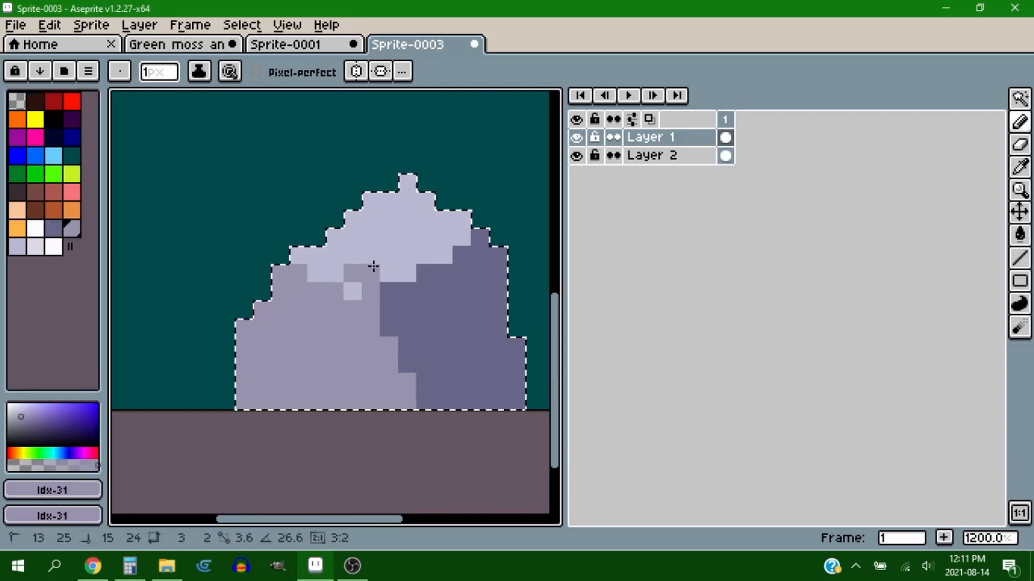
pyautogui.scroll(-2, 371, 271)
pyautogui.scroll(2, 401, 321)
pyautogui.keyDown('alt'); pyautogui.click(436, 396); pyautogui.keyUp('alt')
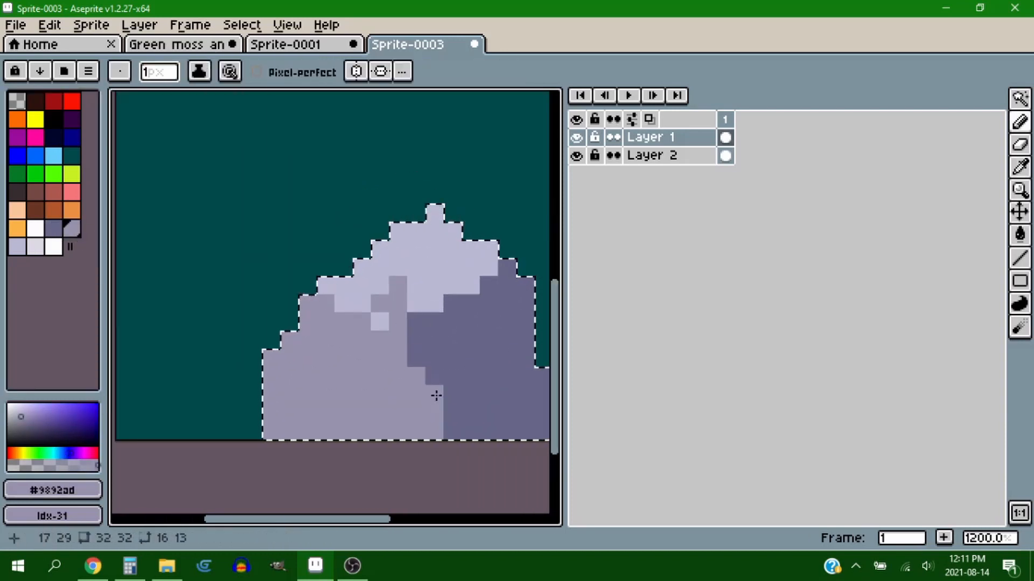
pyautogui.moveTo(454, 379); pyautogui.dragTo(435, 377)
pyautogui.scroll(-3, 479, 380)
pyautogui.scroll(3, 496, 385)
# - Add a small ledge near the rock's left edge with a #b8b8d1 highlight and a #666688 shadow above it
pyautogui.keyDown('alt'); pyautogui.click(343, 271); pyautogui.keyUp('alt')
pyautogui.moveTo(249, 369); pyautogui.dragTo(269, 381)
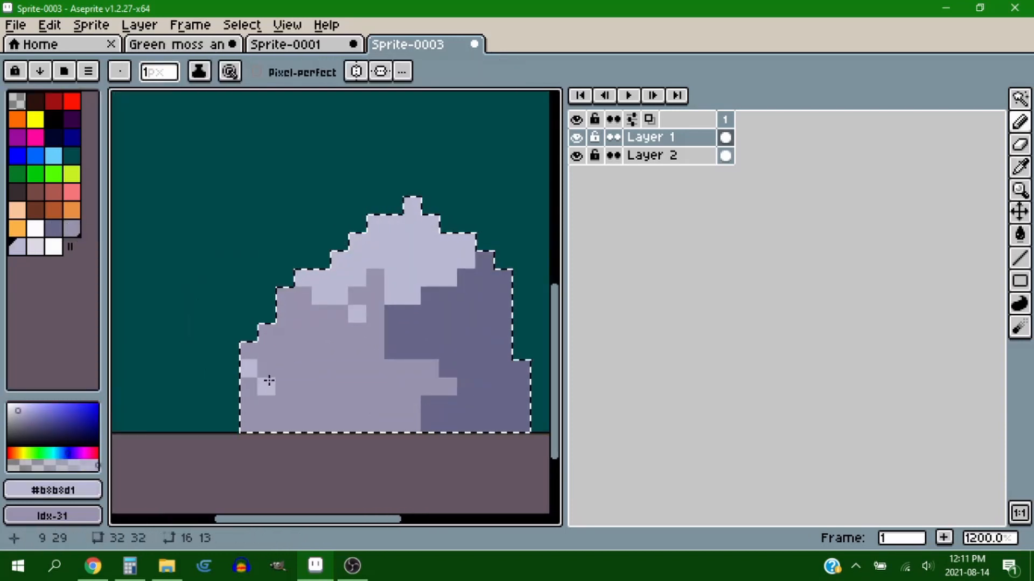
pyautogui.keyDown('alt'); pyautogui.click(431, 343); pyautogui.keyUp('alt')
pyautogui.click(302, 368)
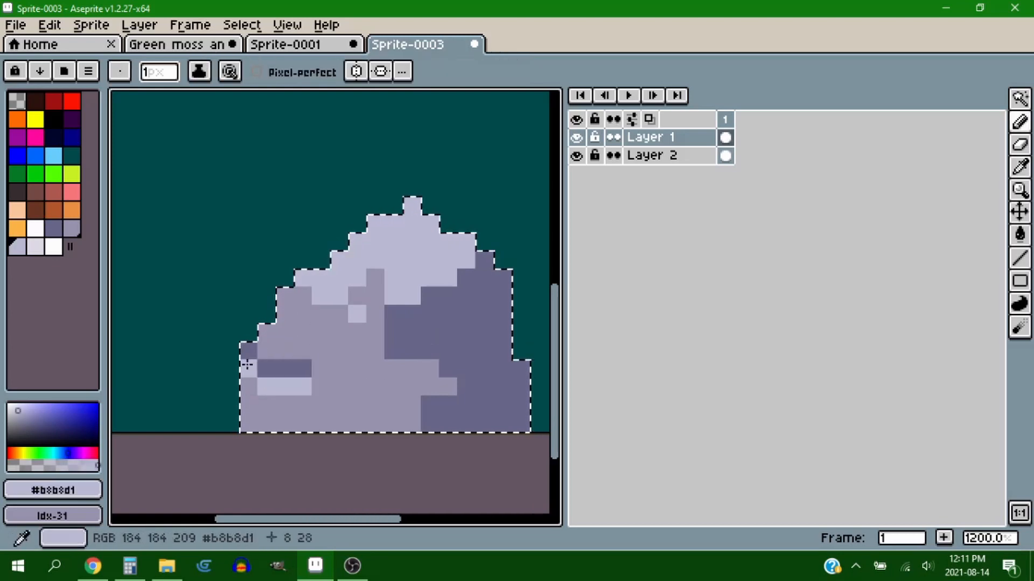
pyautogui.scroll(-3, 399, 306)
pyautogui.scroll(2, 329, 338)
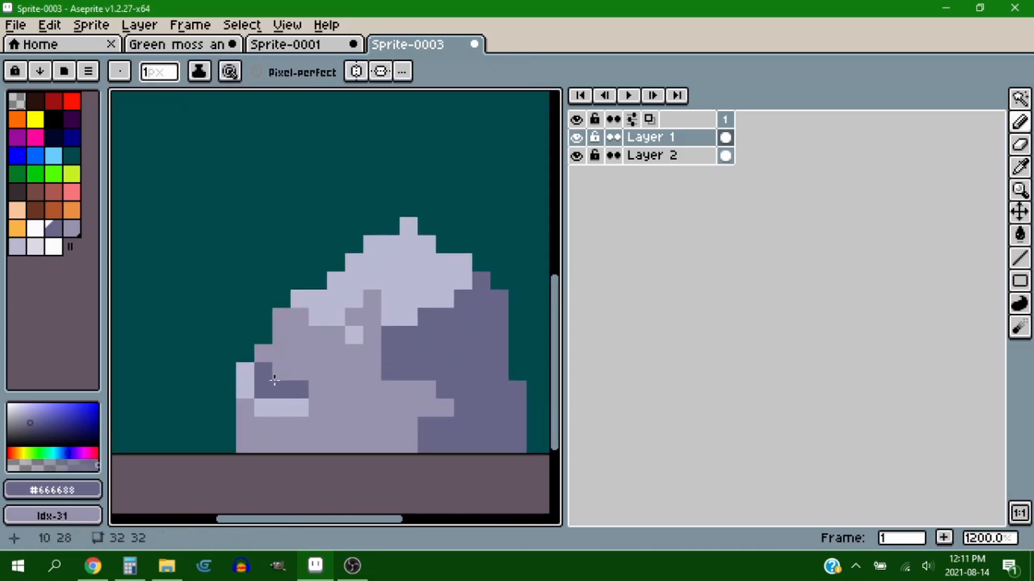
# - Widen the rock's base to the left with #9892ad and round the upper slopes with #b8b8d1
pyautogui.keyDown('alt'); pyautogui.click(230, 404); pyautogui.keyUp('alt')
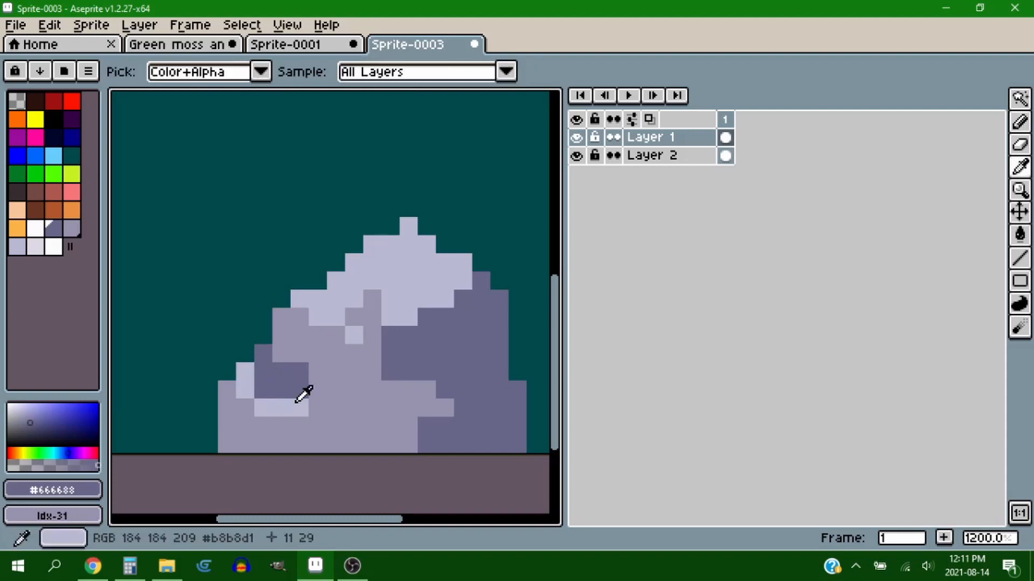
pyautogui.keyDown('alt'); pyautogui.click(310, 391); pyautogui.keyUp('alt')
pyautogui.scroll(-2, 334, 366)
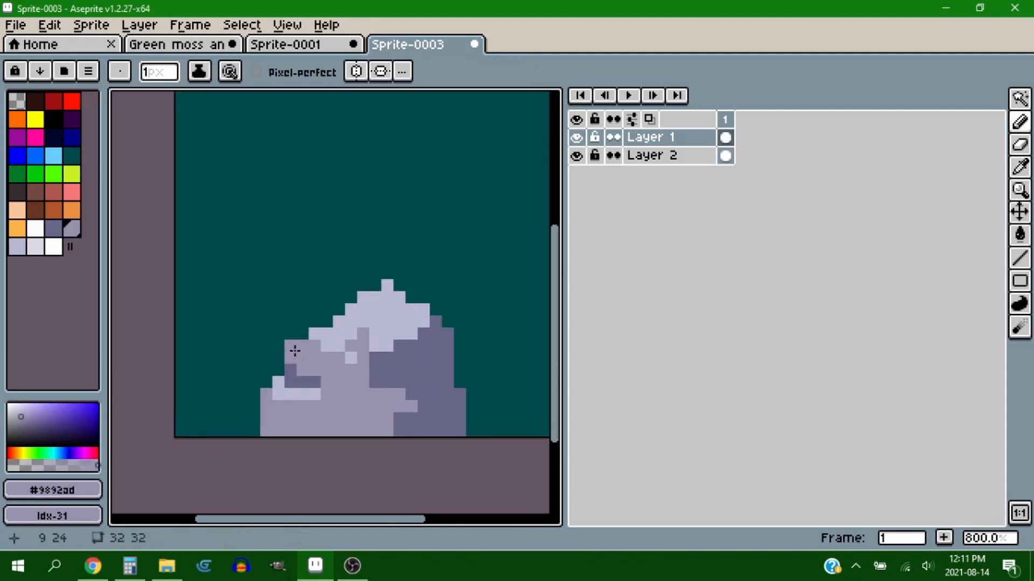
pyautogui.keyDown('alt'); pyautogui.click(302, 329); pyautogui.keyUp('alt')
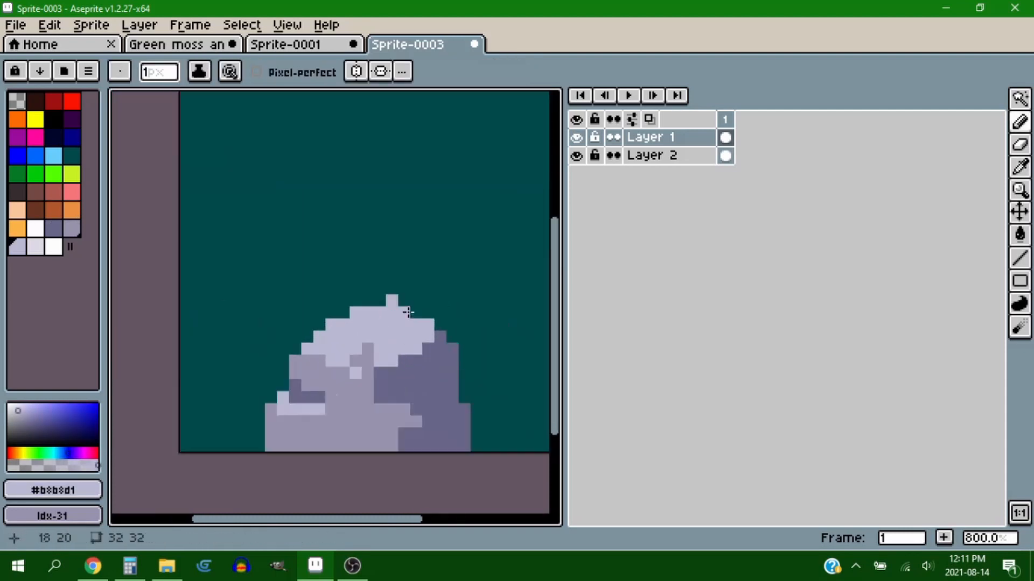
# - Reshape the rock's peak by removing its stray tip pixel and building a stepped top with #b8b8d1
pyautogui.press('e')
pyautogui.scroll(1, 408, 311)
pyautogui.click(382, 292)
pyautogui.hotkey('ctrl', 'z')
pyautogui.click(382, 259)
pyautogui.scroll(-2, 438, 370)
pyautogui.press('b')
pyautogui.scroll(3, 417, 353)
pyautogui.scroll(-1, 354, 299)
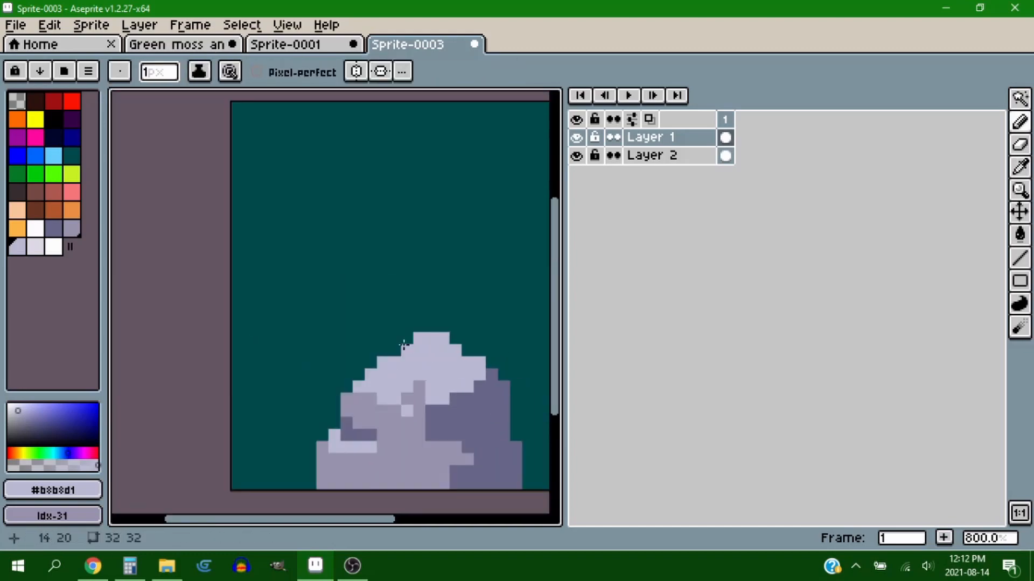
pyautogui.scroll(-1, 512, 376)
pyautogui.scroll(1, 363, 302)
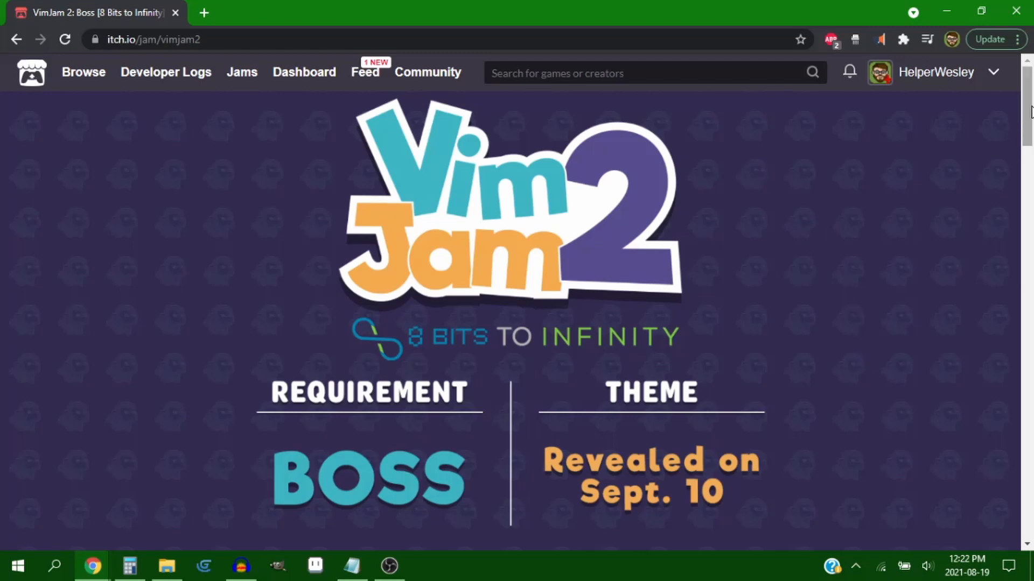
pyautogui.moveTo(1028, 110); pyautogui.dragTo(1030, 196)
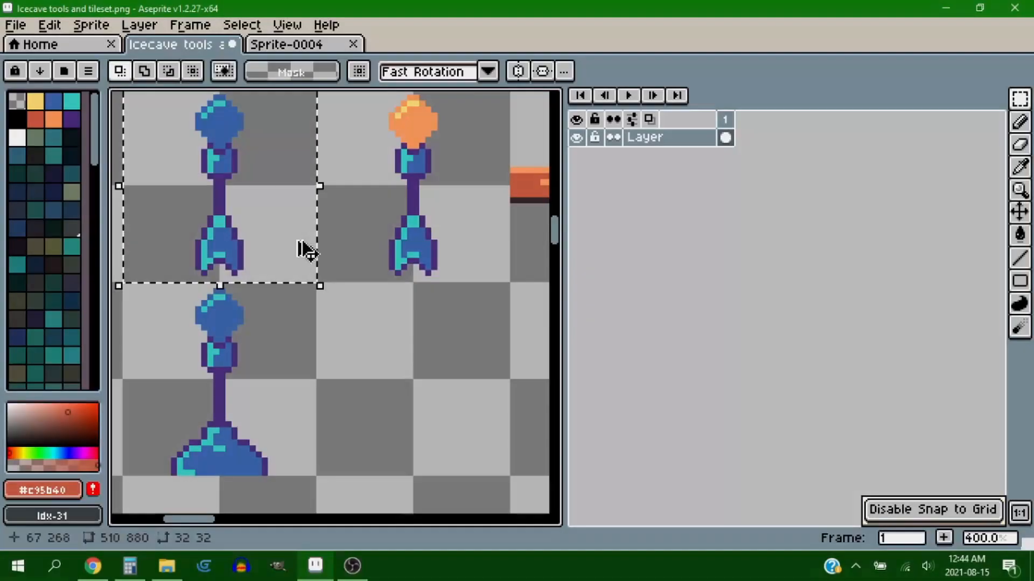
# - Duplicate the selected 32 × 32 blue-headed pole tile into the empty cell beside the pole with the wide base
pyautogui.keyDown('ctrl'); pyautogui.moveTo(280, 231); pyautogui.dragTo(394, 356); pyautogui.keyUp('ctrl')
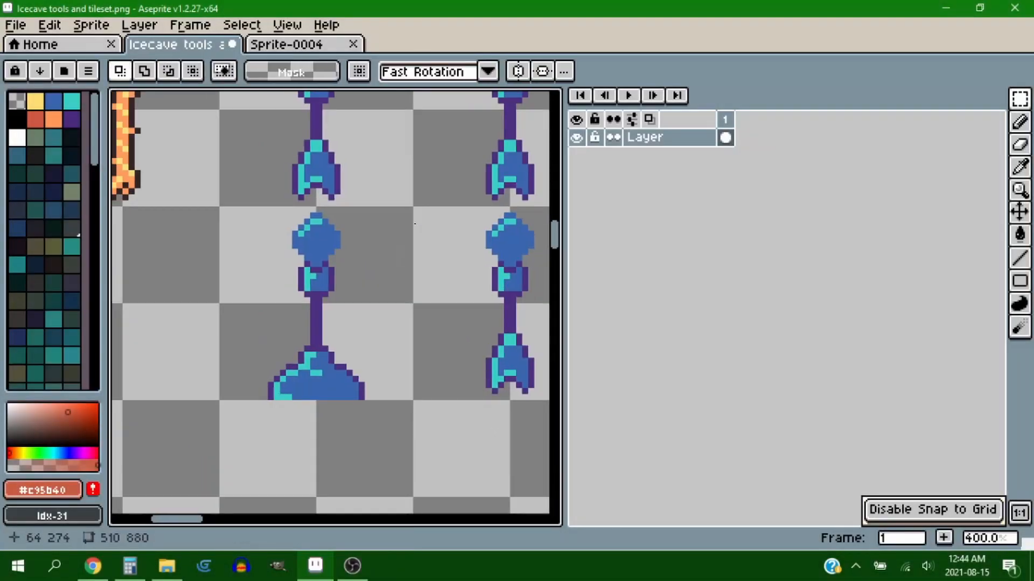
pyautogui.press('b')
pyautogui.scroll(4, 325, 263)
pyautogui.keyDown('alt'); pyautogui.click(326, 268); pyautogui.keyUp('alt')
pyautogui.keyDown('shift'); pyautogui.click(308, 107); pyautogui.keyUp('shift')
pyautogui.hotkey('ctrl', 'z')
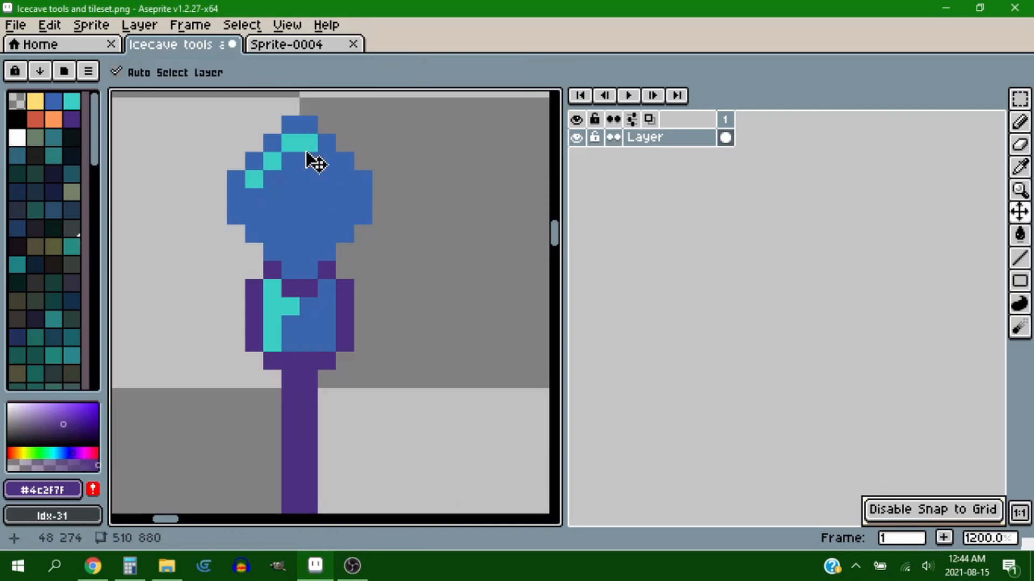
pyautogui.keyDown('ctrl'); pyautogui.scroll(-3, 377, 205); pyautogui.keyUp('ctrl')
pyautogui.scroll(-4, 323, 208)
pyautogui.hotkey('ctrl', 'z')
pyautogui.hotkey('ctrl', 'z')
pyautogui.hotkey('ctrl', 'y')
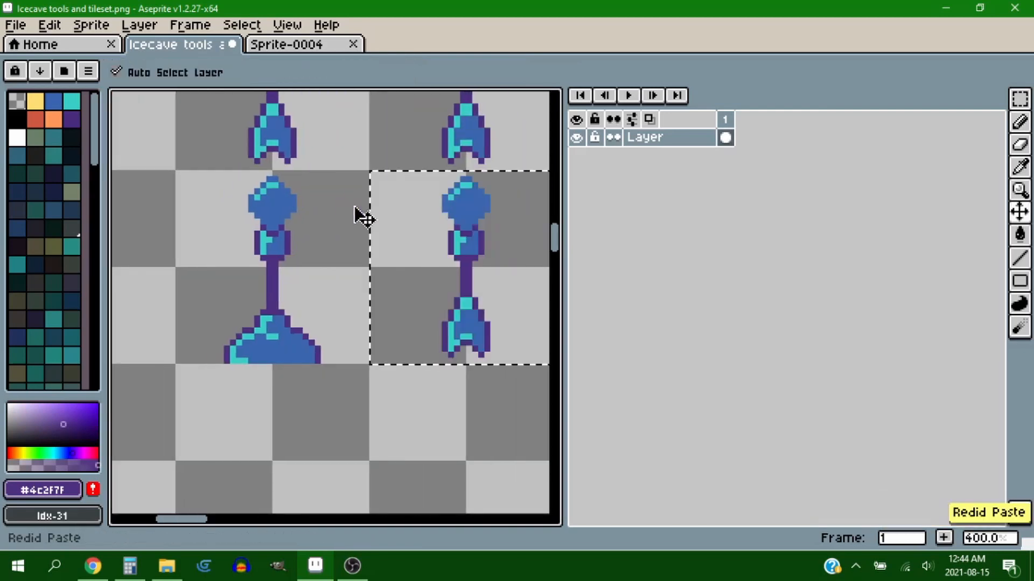
pyautogui.hotkey('ctrl', 'y')
# - Erase the blue head of the pole with the wide base and extend its #4c2f7f shaft upward from the collar
pyautogui.scroll(1, 271, 215)
pyautogui.keyDown('ctrl'); pyautogui.scroll(3, 269, 218); pyautogui.keyUp('ctrl')
pyautogui.scroll(2, 278, 229)
pyautogui.moveTo(276, 236)
pyautogui.mouseDown()
pyautogui.moveTo(283, 140)
pyautogui.moveTo(272, 138)
pyautogui.moveTo(265, 233)
pyautogui.mouseUp()
pyautogui.press('e')
pyautogui.moveTo(313, 209); pyautogui.dragTo(314, 161)
pyautogui.moveTo(229, 209); pyautogui.dragTo(230, 164)
pyautogui.press('b')
pyautogui.scroll(1, 300, 203)
pyautogui.moveTo(300, 203)
pyautogui.mouseDown()
pyautogui.moveTo(442, 167)
pyautogui.moveTo(412, 217)
pyautogui.mouseUp()
pyautogui.scroll(-1, 411, 217)
pyautogui.scroll(1, 411, 217)
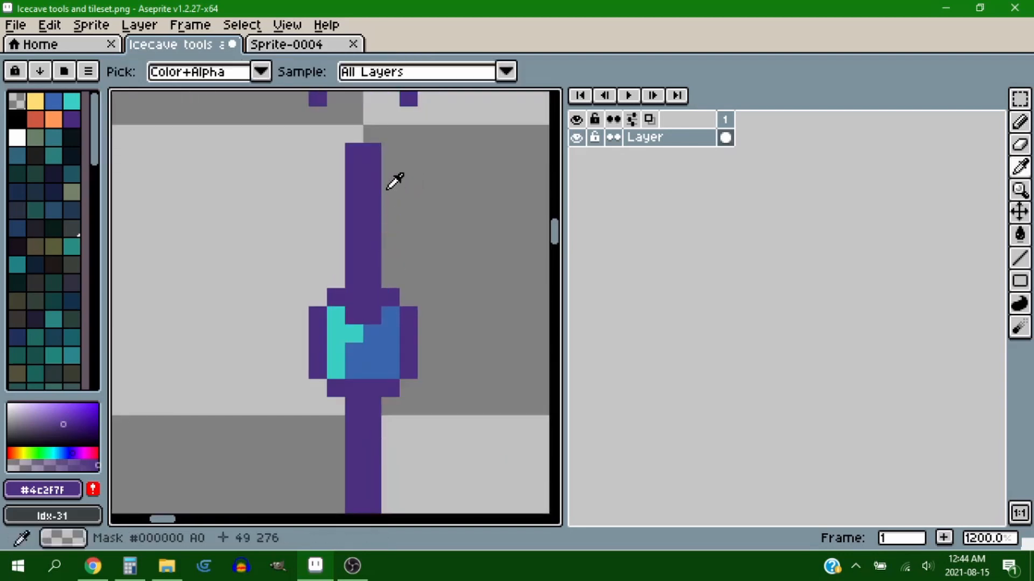
pyautogui.click(384, 173)
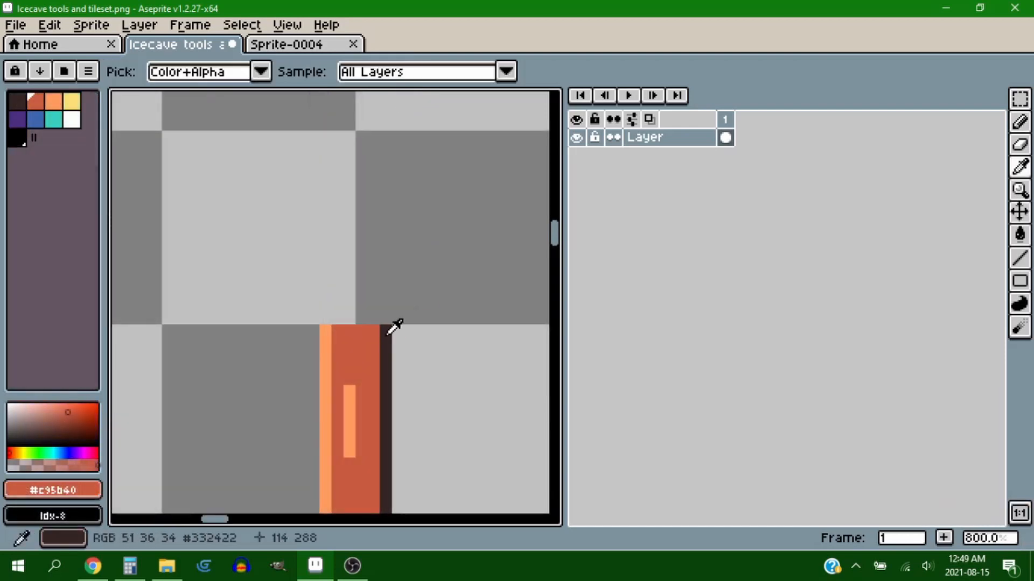
# - Outline a cap above the orange pillar in #332422 with two short bars, a stepped right slope and a base line
pyautogui.keyDown('alt'); pyautogui.click(387, 332); pyautogui.keyUp('alt')
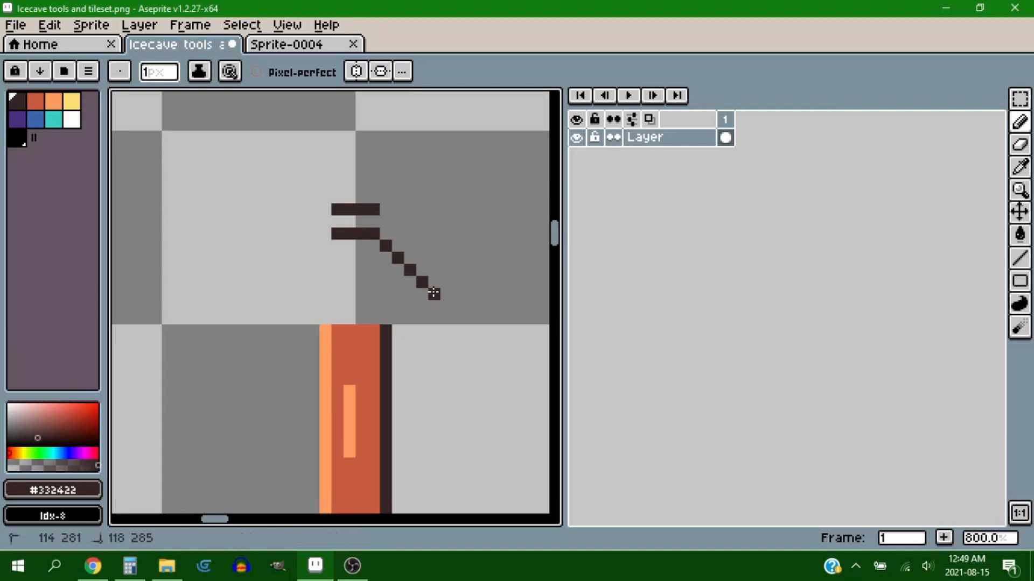
pyautogui.scroll(1, 424, 290)
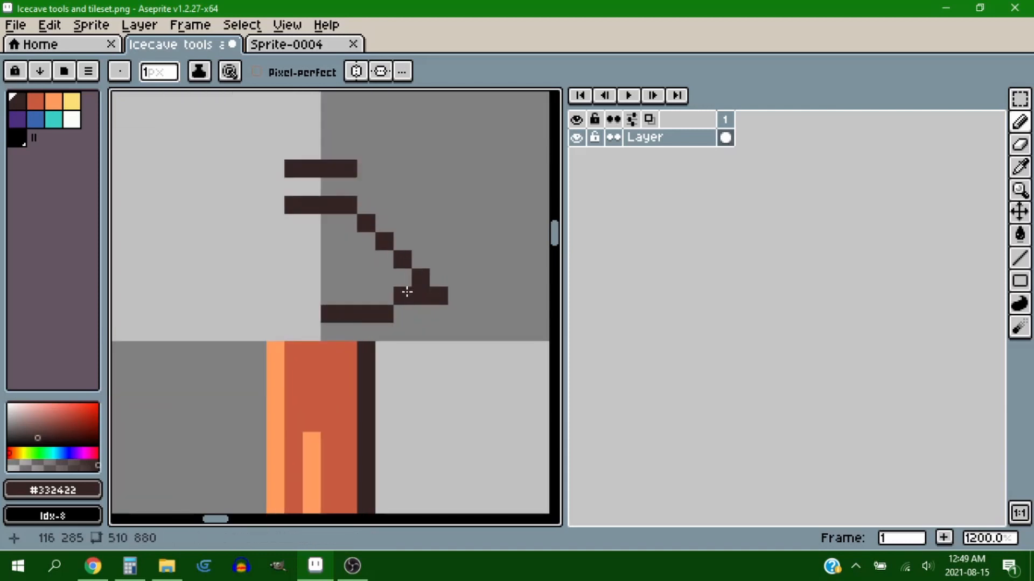
pyautogui.scroll(-2, 421, 262)
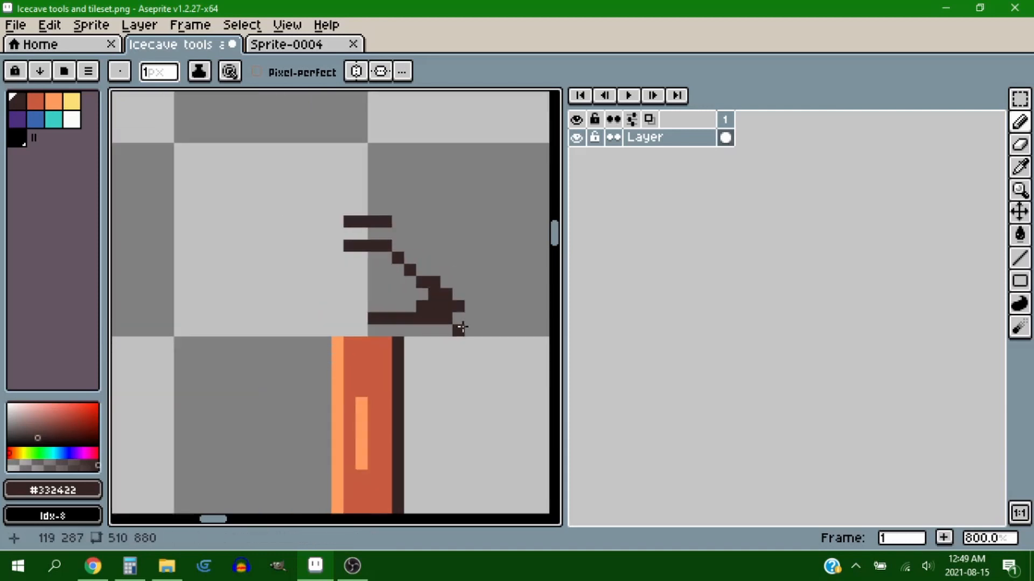
pyautogui.scroll(2, 369, 382)
# - Fill the gap between the cap's two short bars with #c95b40 and close both ends with #332422 pixels
pyautogui.keyDown('alt'); pyautogui.click(366, 376); pyautogui.keyUp('alt')
pyautogui.moveTo(360, 248); pyautogui.dragTo(414, 272)
pyautogui.moveTo(416, 219); pyautogui.dragTo(360, 220)
pyautogui.scroll(-4, 456, 309)
pyautogui.scroll(4, 417, 247)
pyautogui.moveTo(456, 309)
pyautogui.mouseDown()
pyautogui.moveTo(424, 278)
pyautogui.moveTo(351, 255)
pyautogui.mouseUp()
pyautogui.keyDown('alt'); pyautogui.click(403, 260); pyautogui.keyUp('alt')
pyautogui.click(417, 241)
pyautogui.click(325, 242)
pyautogui.scroll(-3, 407, 278)
pyautogui.scroll(2, 333, 279)
# - Draw a #332422 edge across the pillar's upper end and lay a wider #ff9b5e strip directly above it
pyautogui.keyDown('alt'); pyautogui.click(349, 324); pyautogui.keyUp('alt')
pyautogui.keyDown('alt'); pyautogui.click(366, 326); pyautogui.keyUp('alt')
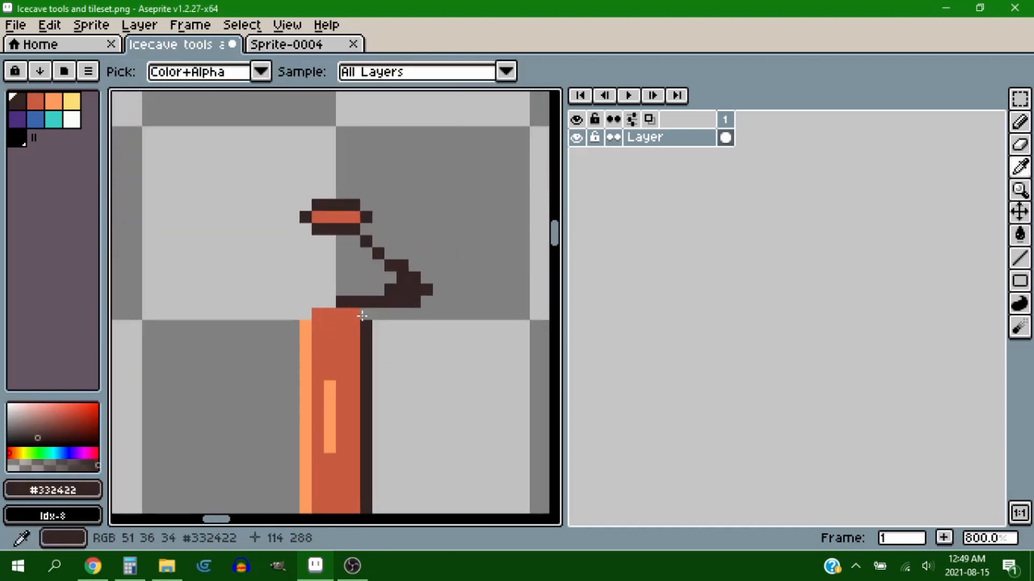
pyautogui.click(366, 314)
pyautogui.keyDown('alt'); pyautogui.click(306, 325); pyautogui.keyUp('alt')
pyautogui.click(305, 314)
pyautogui.keyDown('alt'); pyautogui.click(366, 315); pyautogui.keyUp('alt')
pyautogui.moveTo(354, 314); pyautogui.dragTo(305, 314)
pyautogui.keyDown('alt'); pyautogui.click(307, 365); pyautogui.keyUp('alt')
pyautogui.click(411, 300)
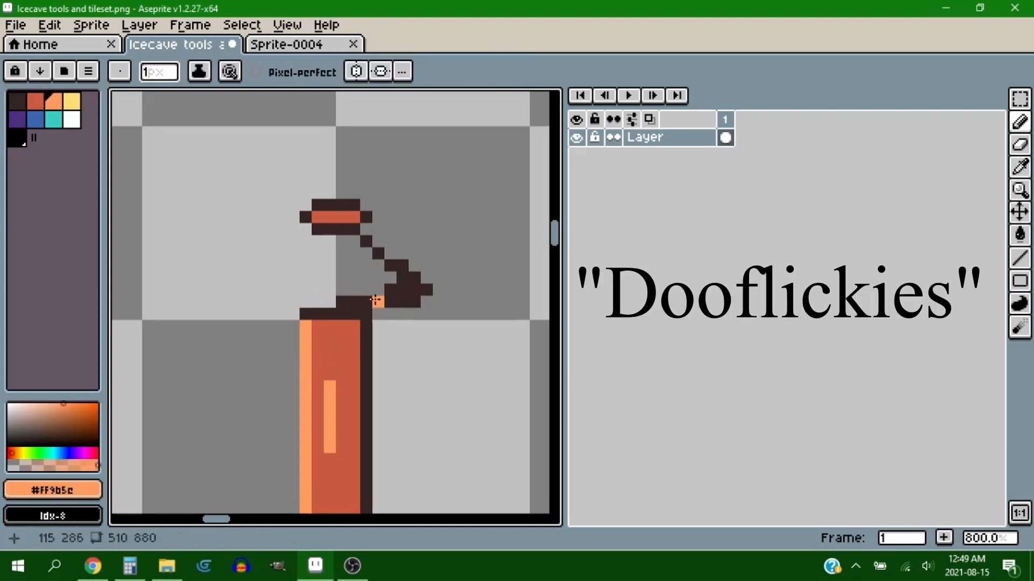
pyautogui.moveTo(377, 300); pyautogui.dragTo(290, 301)
# - Fill the cap's sloped right half above the #ff9b5e strip with #c95b40
pyautogui.keyDown('alt'); pyautogui.click(410, 291); pyautogui.keyUp('alt')
pyautogui.keyDown('alt'); pyautogui.click(341, 217); pyautogui.keyUp('alt')
pyautogui.moveTo(379, 289); pyautogui.dragTo(409, 287)
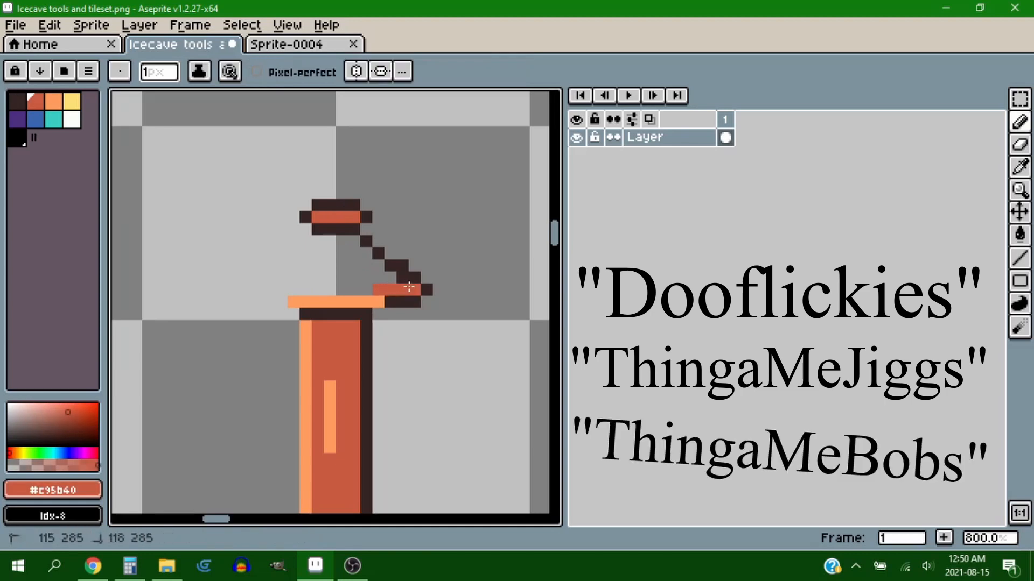
pyautogui.scroll(2, 378, 265)
pyautogui.press('g')
pyautogui.click(345, 288)
pyautogui.press('b')
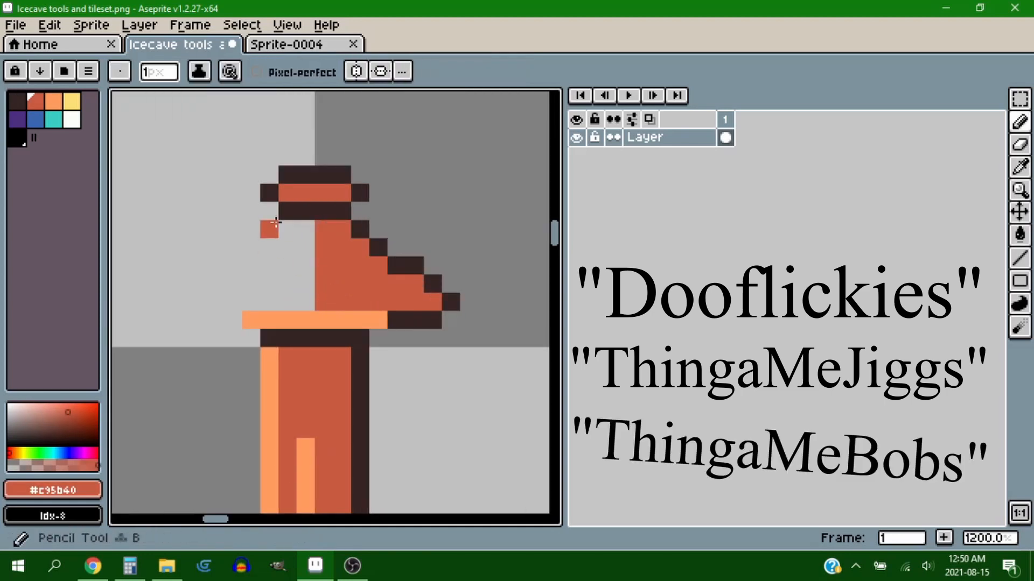
# - Select the right half of the cap in a 9 × 11 pixel area and open the editing commands
pyautogui.moveTo(275, 221); pyautogui.dragTo(335, 231)
pyautogui.press('m')
pyautogui.moveTo(382, 150); pyautogui.dragTo(528, 341)
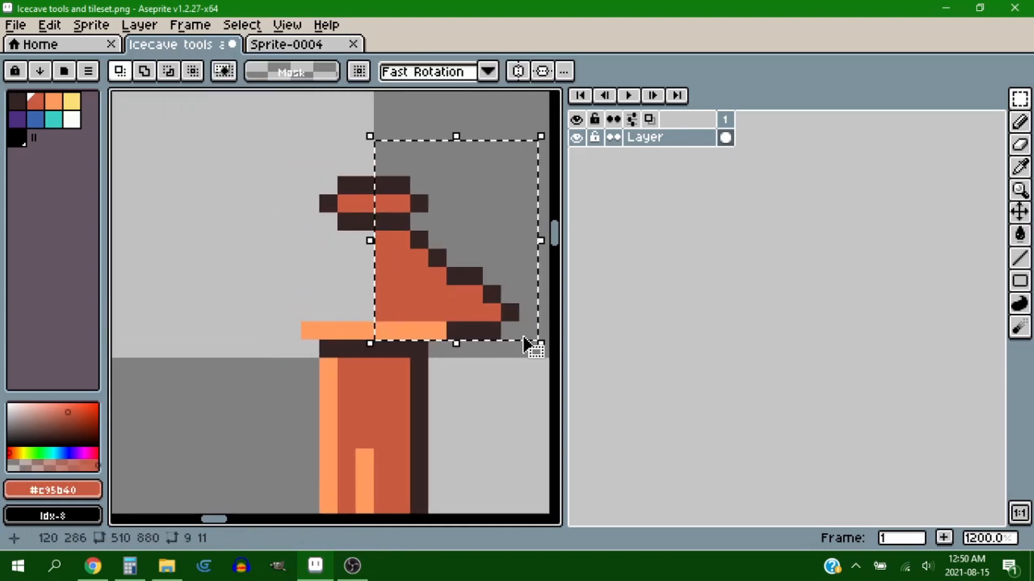
pyautogui.click(49, 24)
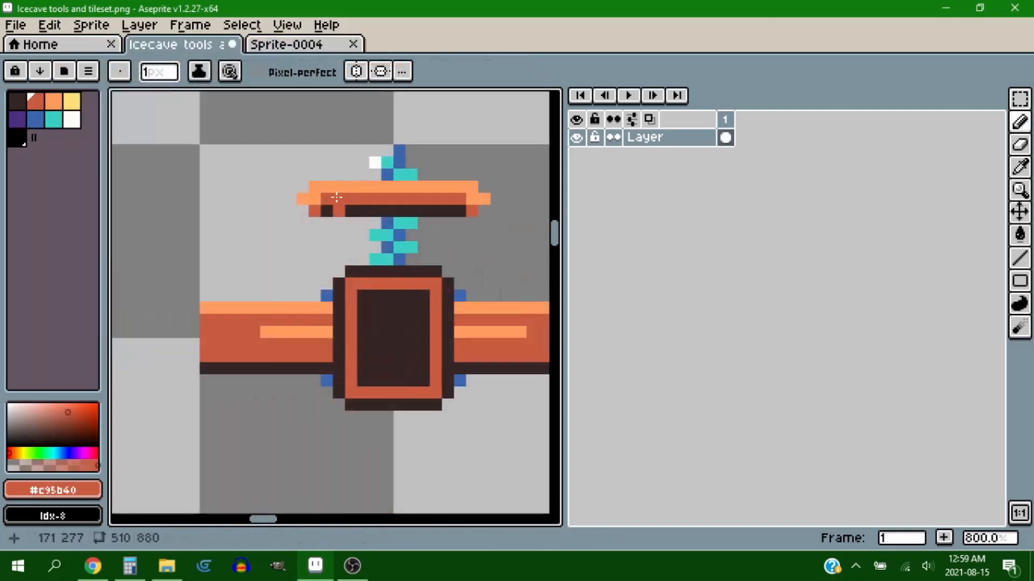
# - Recolour the valve box's left outline and the left part of its upper outline with #ff9b5e
pyautogui.keyDown('alt'); pyautogui.click(337, 188); pyautogui.keyUp('alt')
pyautogui.click(348, 271)
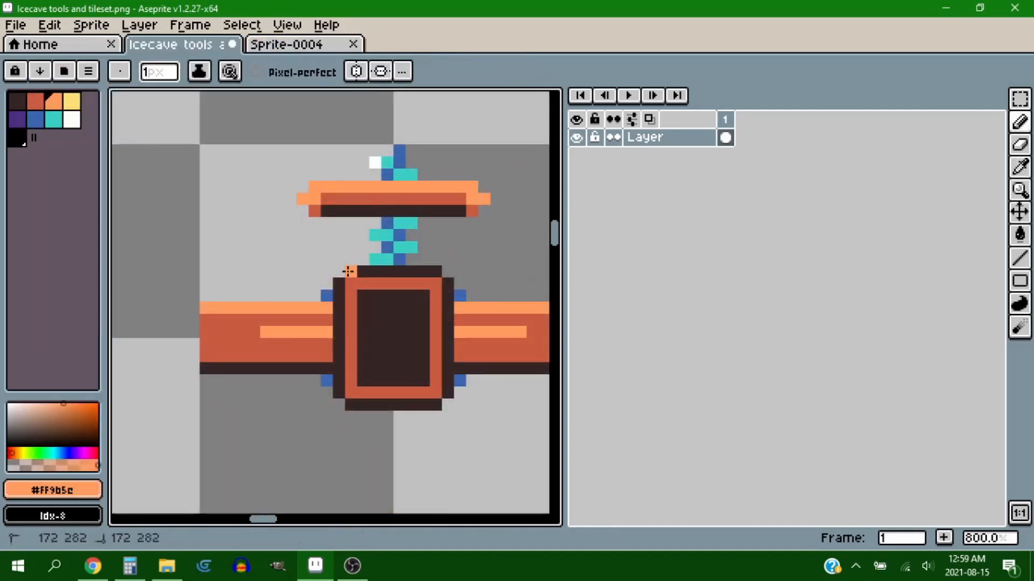
pyautogui.hotkey('ctrl', 'z')
pyautogui.moveTo(338, 284); pyautogui.dragTo(337, 363)
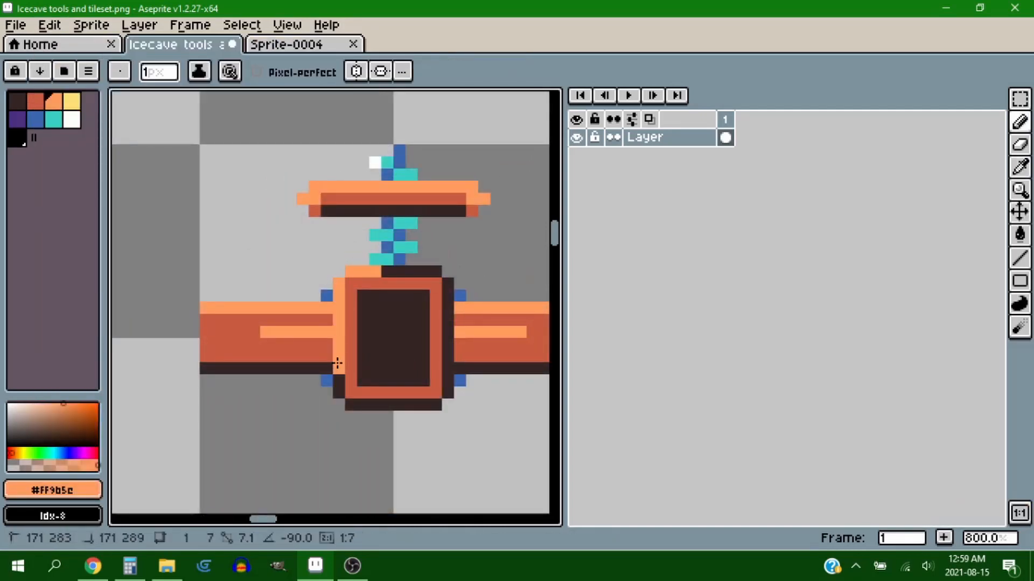
# - Fill the valve box's dark centre with #c95b40
pyautogui.keyDown('alt'); pyautogui.click(424, 282); pyautogui.keyUp('alt')
pyautogui.press('g')
pyautogui.click(408, 300)
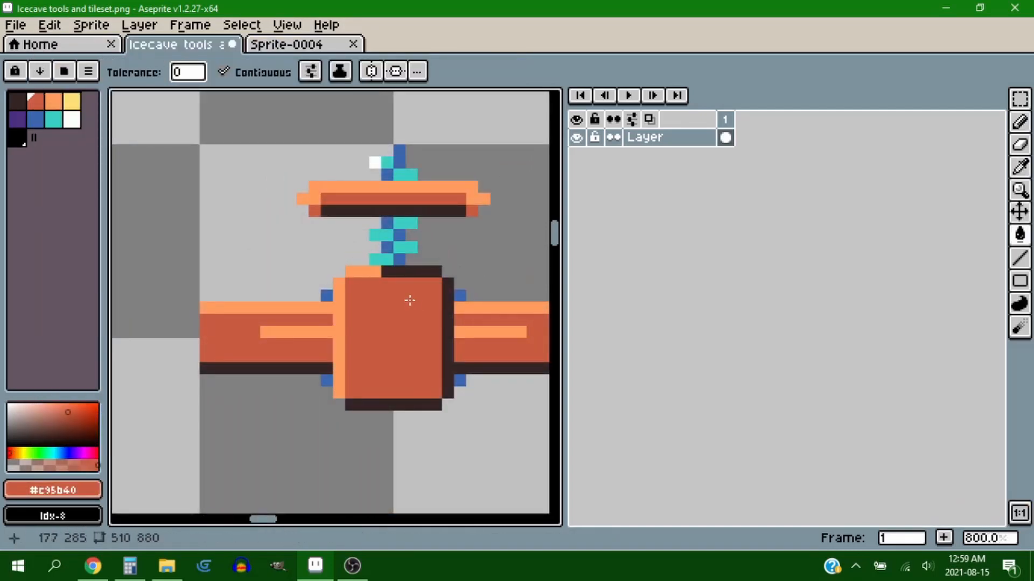
pyautogui.scroll(-5, 409, 301)
pyautogui.scroll(5, 407, 323)
# - Add a small #ff9b5e highlight inside the valve box just below its upper edge
pyautogui.keyDown('alt'); pyautogui.click(341, 244); pyautogui.keyUp('alt')
pyautogui.press('b')
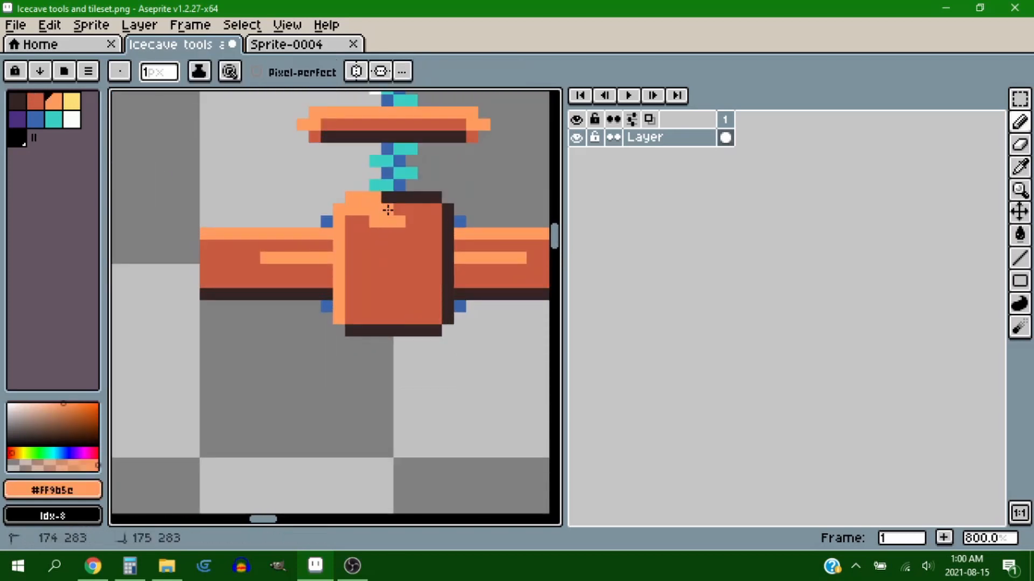
pyautogui.click(400, 259)
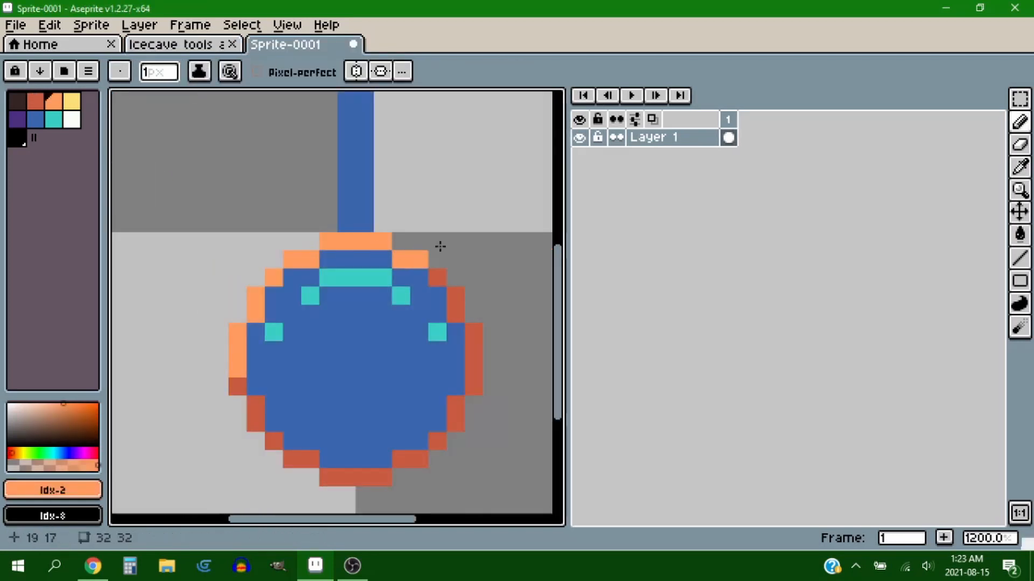
# - Return the spinning valve animation from frame 4 to frame 1 and select the whole canvas
pyautogui.scroll(-4, 440, 246)
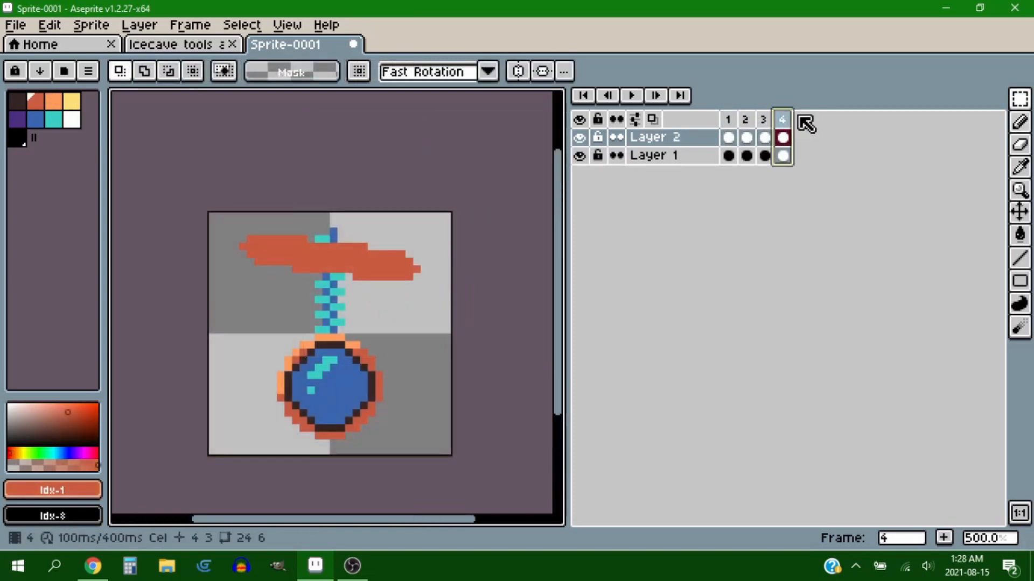
pyautogui.click(763, 123)
pyautogui.click(782, 121)
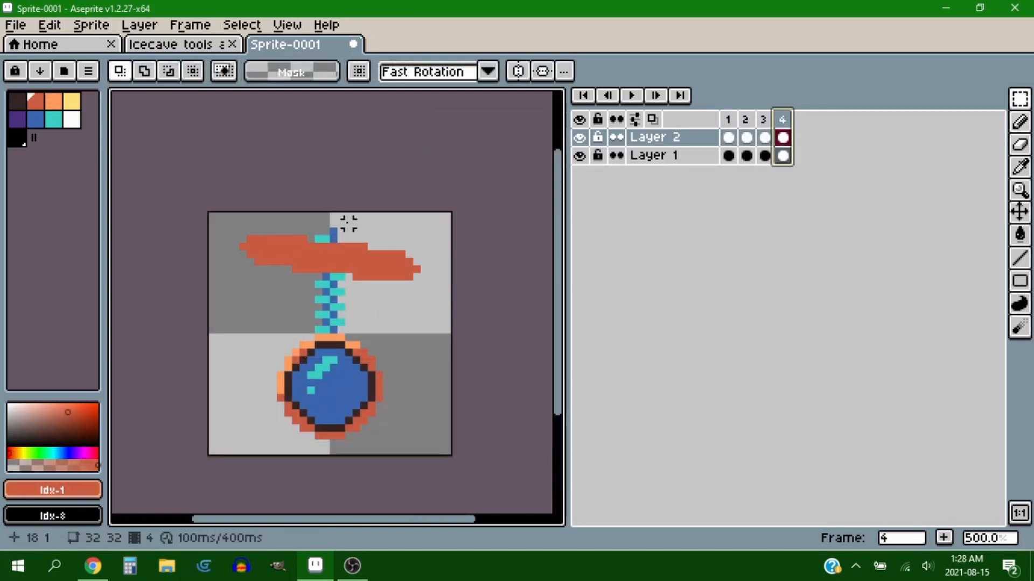
pyautogui.press('Left')
pyautogui.press('Left')
pyautogui.press('Left')
pyautogui.hotkey('ctrl', 'a')
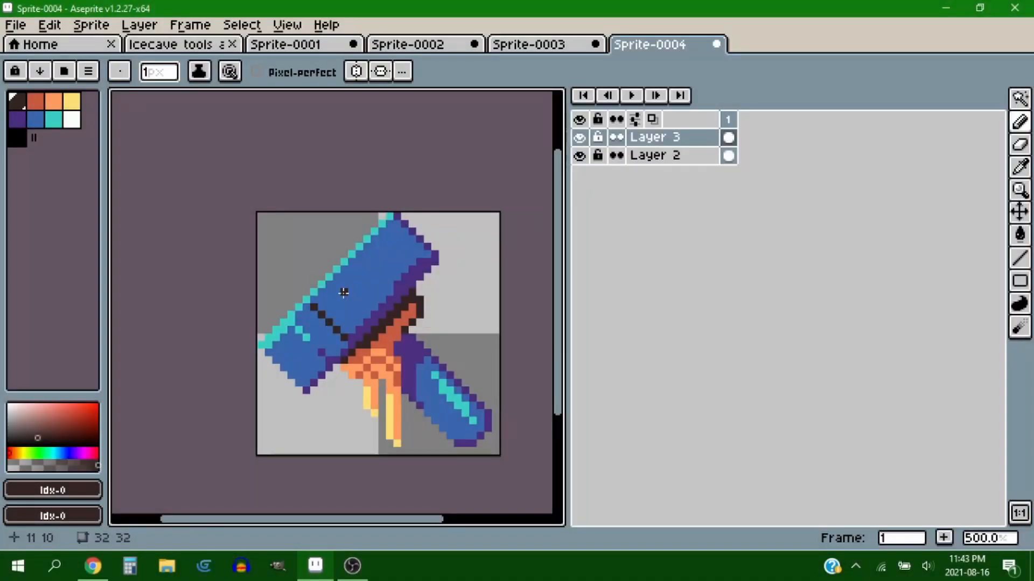
# - Outline a tilted rectangular patch on the blue hammer head with Idx-0
pyautogui.scroll(5, 343, 292)
pyautogui.moveTo(285, 308); pyautogui.dragTo(304, 292)
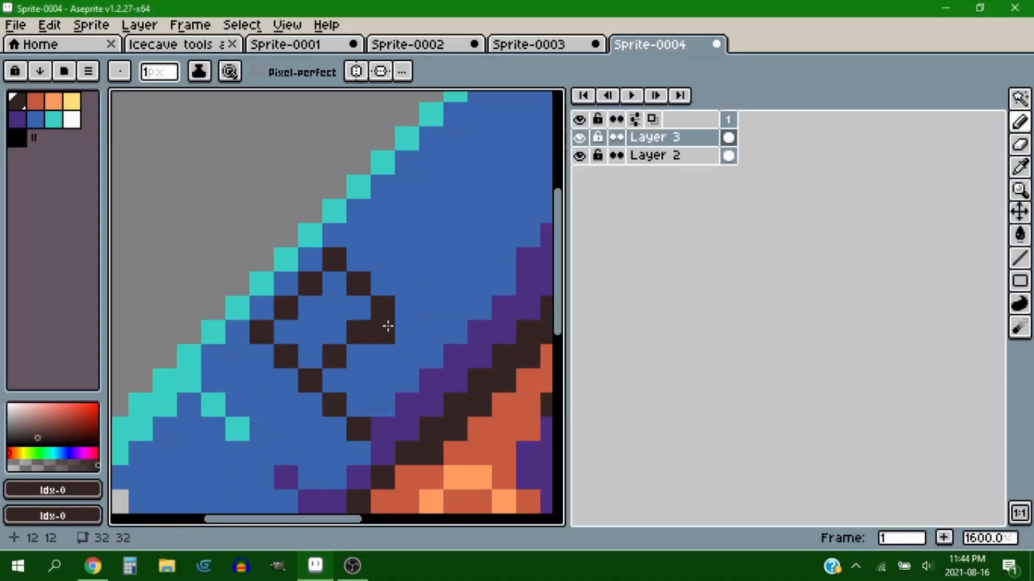
pyautogui.moveTo(408, 379); pyautogui.dragTo(385, 403)
# - Fill the tilted patch on the hammer head with an Idx-0 checkerboard of alternating pixels
pyautogui.scroll(-4, 443, 305)
pyautogui.scroll(5, 413, 326)
pyautogui.moveTo(431, 339); pyautogui.dragTo(467, 309)
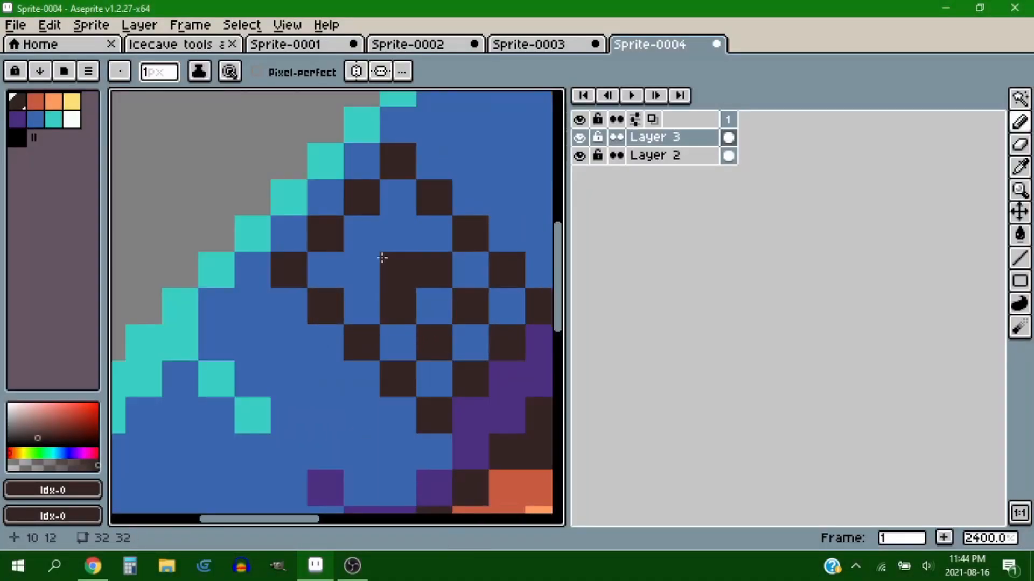
pyautogui.moveTo(364, 270); pyautogui.dragTo(395, 236)
pyautogui.scroll(-5, 414, 225)
pyautogui.scroll(3, 451, 238)
# - Colour the blue squares of the hammer head's checkerboard patch with Idx-1
pyautogui.click(36, 102)
pyautogui.press('g')
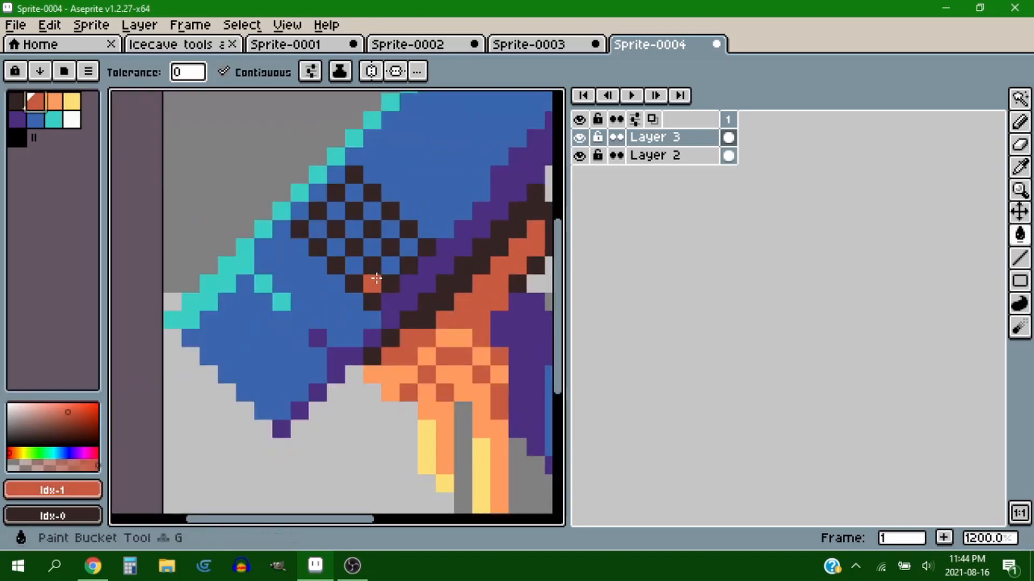
pyautogui.press('b')
pyautogui.moveTo(372, 284); pyautogui.dragTo(313, 231)
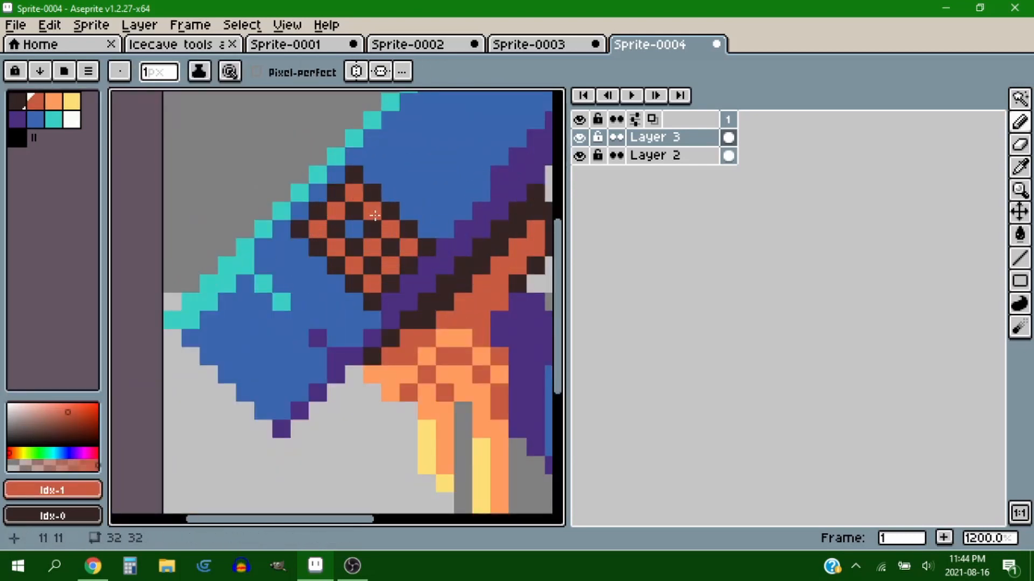
pyautogui.moveTo(375, 216); pyautogui.dragTo(354, 229)
pyautogui.scroll(-6, 431, 207)
pyautogui.scroll(7, 371, 197)
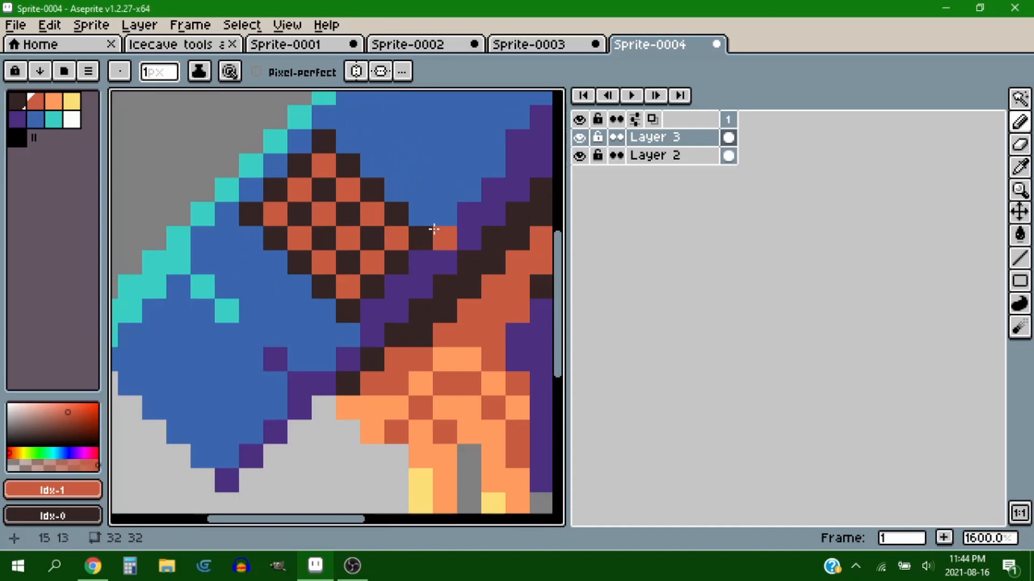
pyautogui.scroll(-5, 434, 229)
pyautogui.scroll(5, 409, 226)
pyautogui.keyDown('alt'); pyautogui.click(334, 315); pyautogui.keyUp('alt')
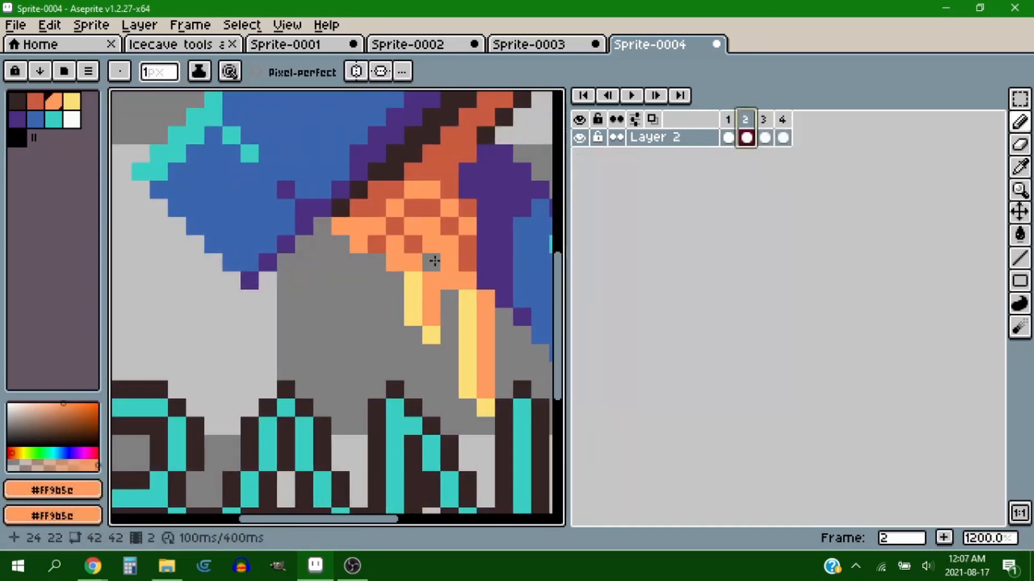
# - Touch up the orange drip under the hammer head on frame 3 with #FF9B5E pixels
pyautogui.click(729, 134)
pyautogui.press('Right')
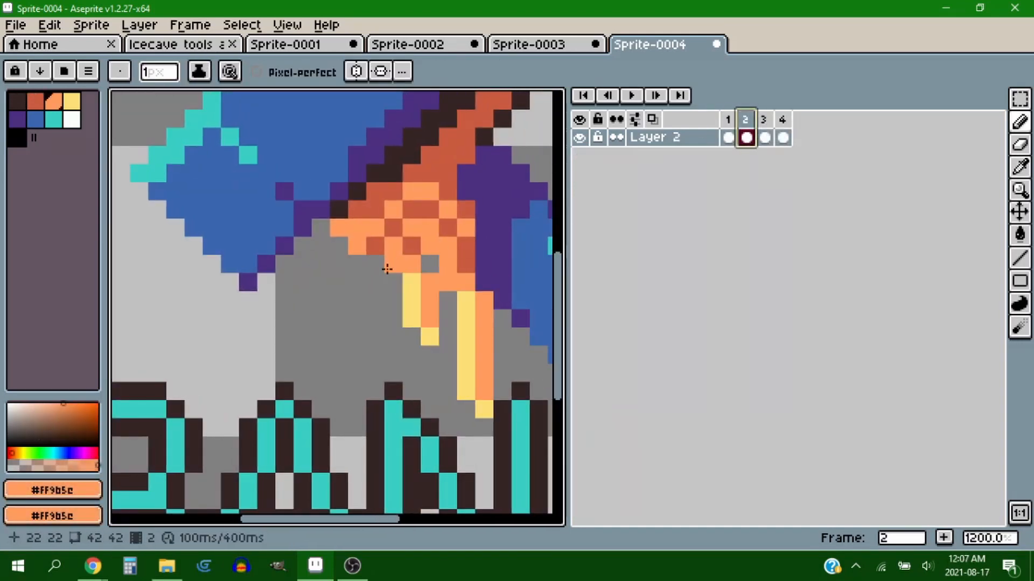
pyautogui.press('Right')
pyautogui.press('e')
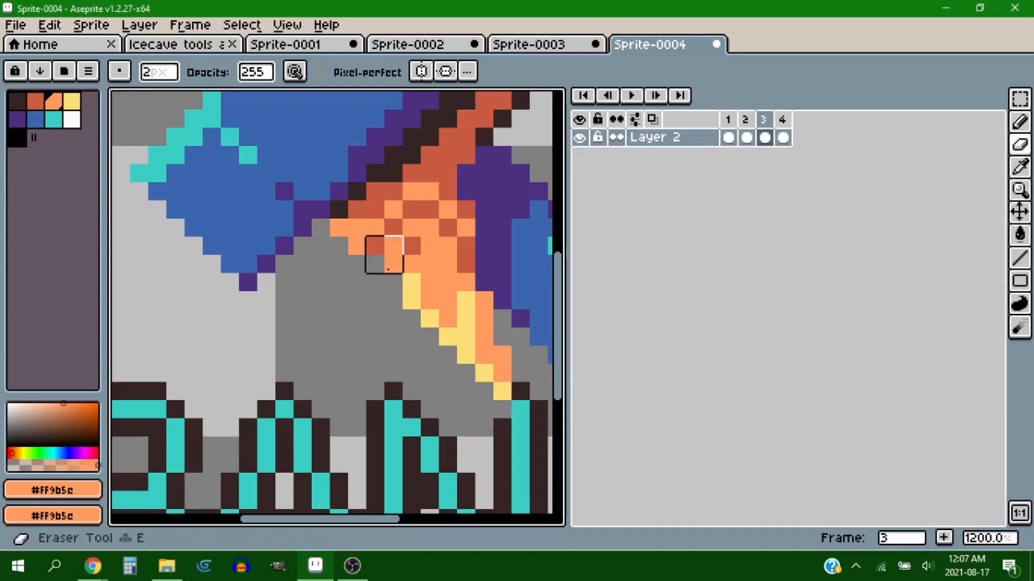
pyautogui.keyDown('alt'); pyautogui.click(412, 286); pyautogui.keyUp('alt')
pyautogui.press('b')
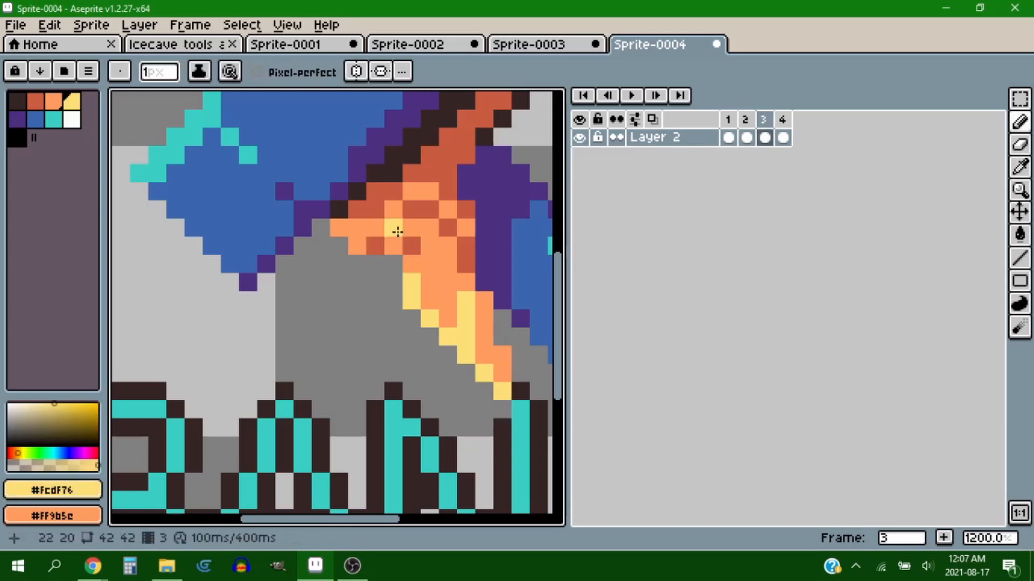
pyautogui.click(412, 265)
pyautogui.hotkey('ctrl', 'z')
pyautogui.keyDown('alt'); pyautogui.click(397, 237); pyautogui.keyUp('alt')
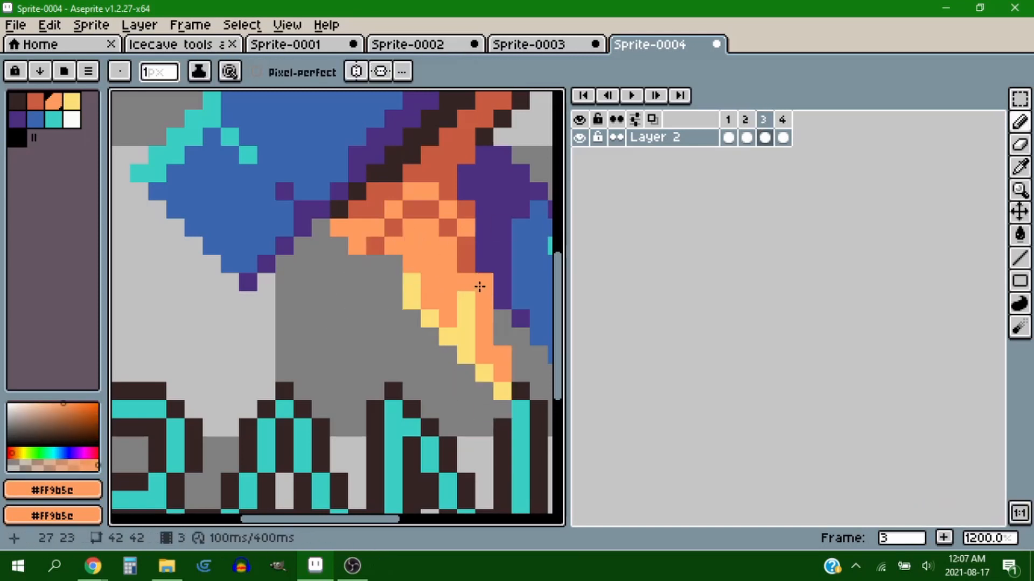
# - Compare the shading of the orange drip under the hammer head across frames 2, 3 and 4
pyautogui.scroll(-2, 469, 275)
pyautogui.scroll(3, 457, 264)
pyautogui.keyDown('alt'); pyautogui.click(458, 251); pyautogui.keyUp('alt')
pyautogui.press('Left')
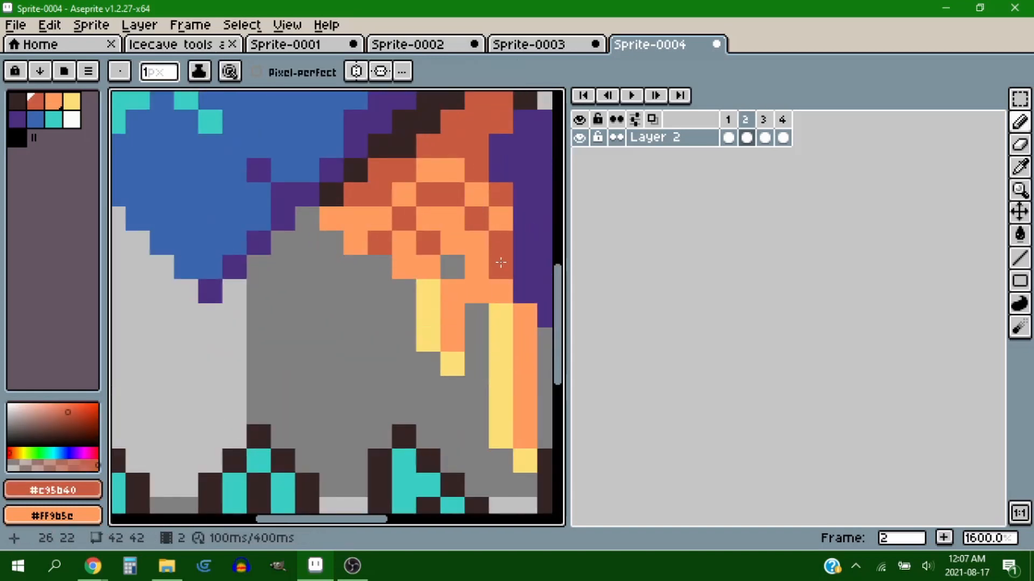
pyautogui.press('Right')
pyautogui.press('Left')
pyautogui.press('Right')
pyautogui.scroll(-3, 463, 246)
pyautogui.press('Right')
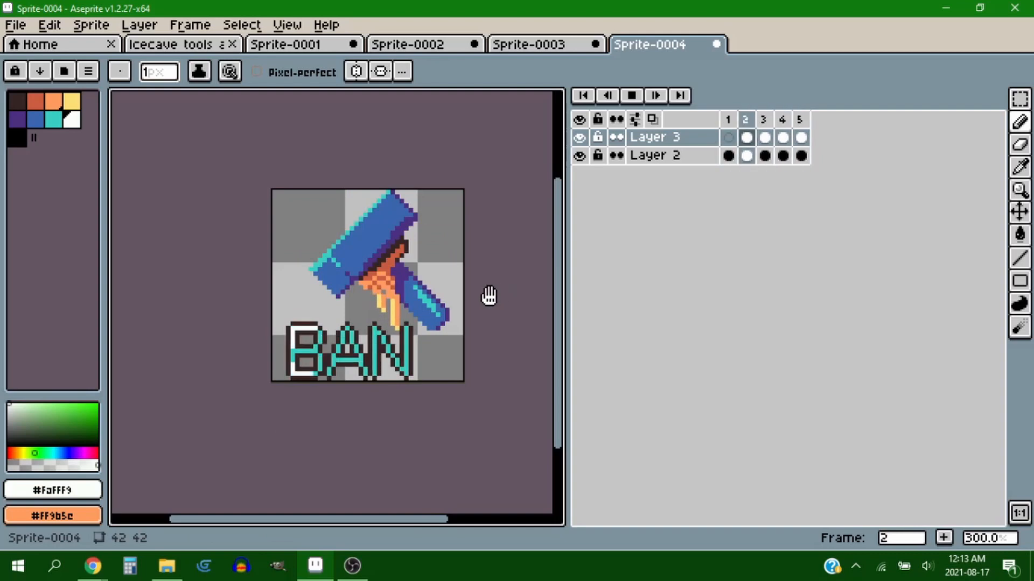
pyautogui.scroll(-1, 487, 297)
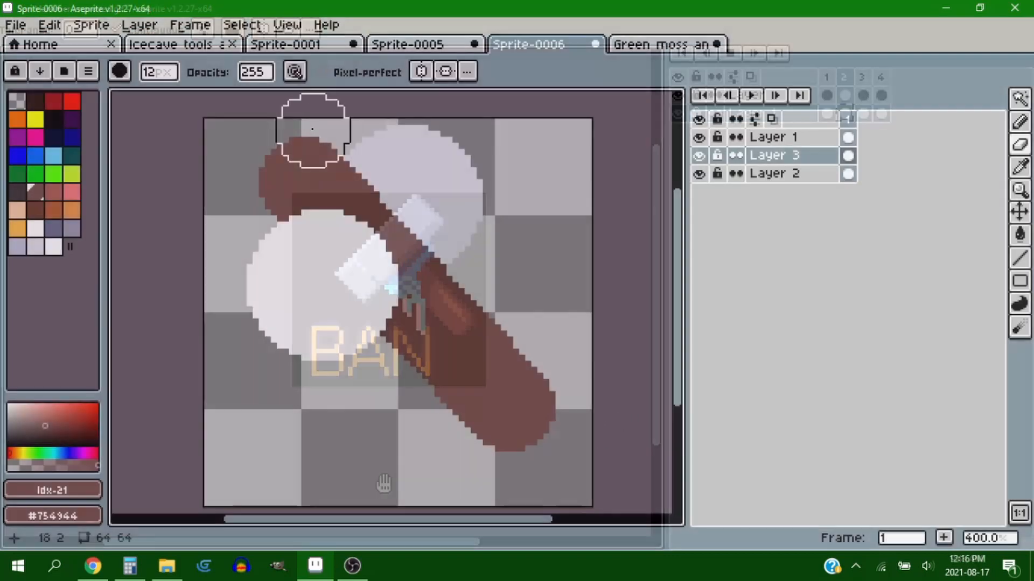
# - Thin the brown handle on Layer 3 with a 12 px eraser and shift it 1 pixel right and 2 pixels up
pyautogui.moveTo(312, 129)
pyautogui.mouseDown()
pyautogui.moveTo(591, 364)
pyautogui.moveTo(242, 161)
pyautogui.moveTo(350, 315)
pyautogui.moveTo(423, 388)
pyautogui.moveTo(561, 461)
pyautogui.mouseUp()
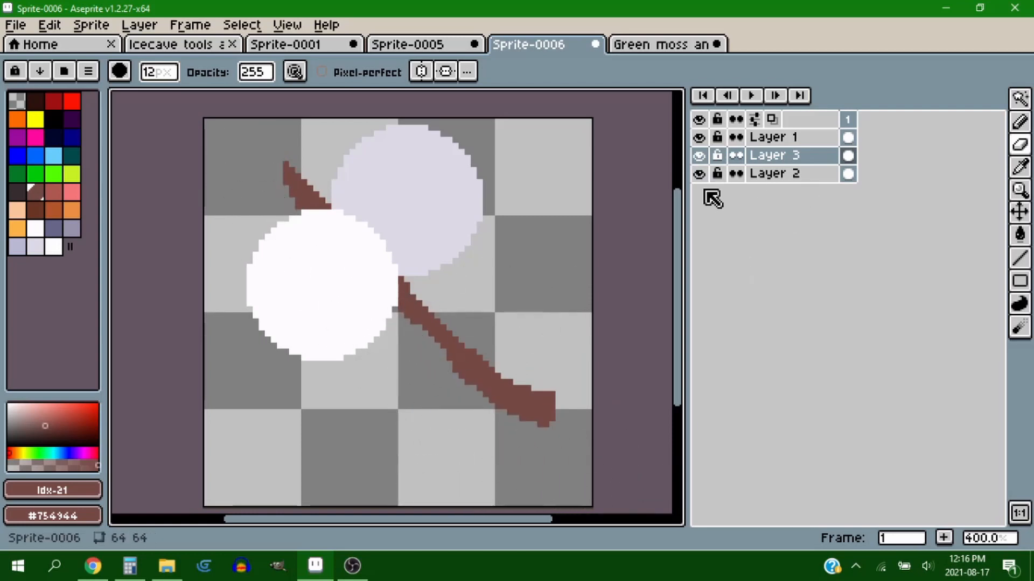
pyautogui.press('v')
pyautogui.moveTo(484, 381)
pyautogui.mouseDown()
pyautogui.moveTo(504, 377)
pyautogui.moveTo(495, 371)
pyautogui.mouseUp()
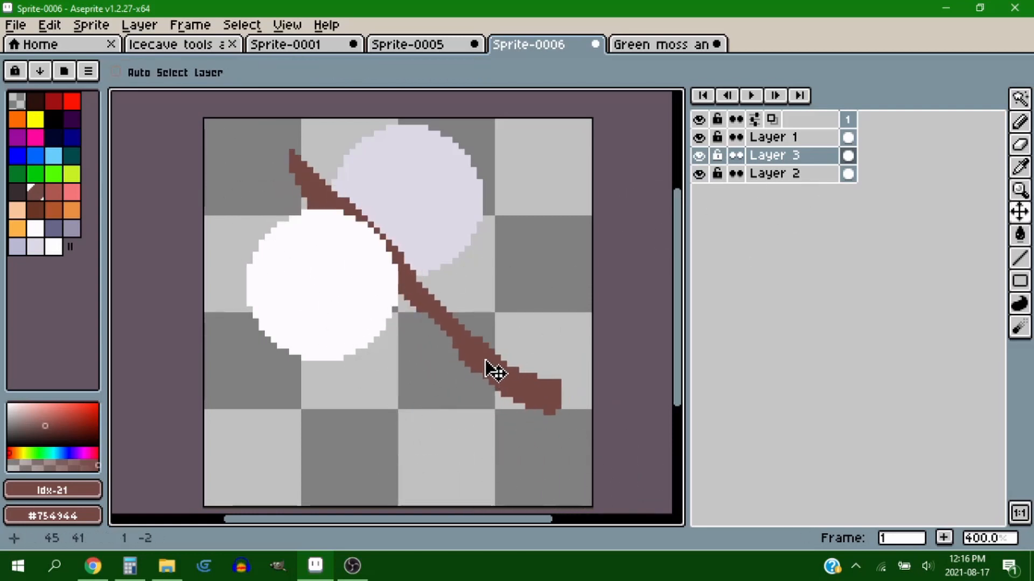
pyautogui.press('e')
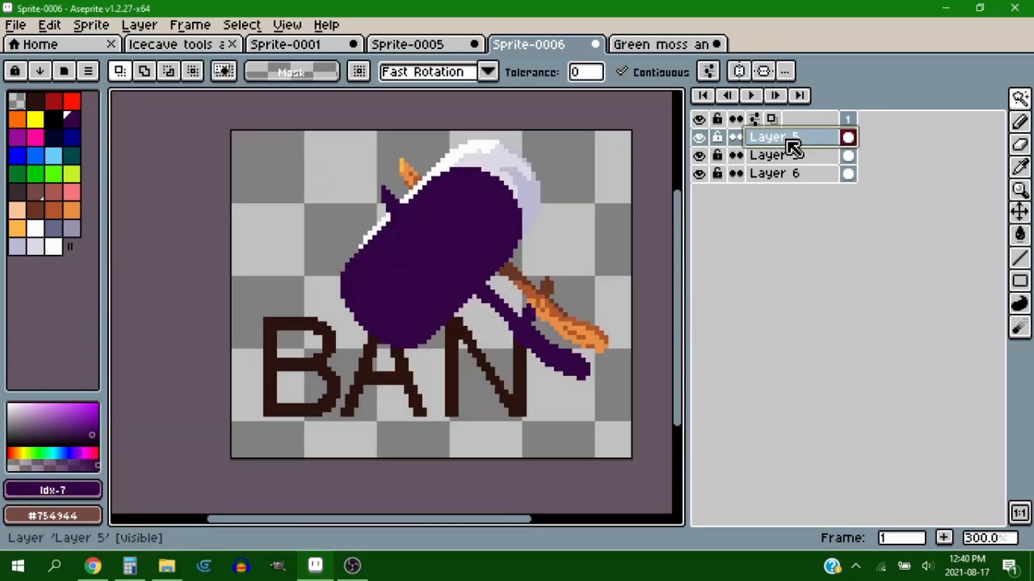
# - Lower the opacity of the purple hammer silhouette on Layer 5 and move that layer below Layer 3
pyautogui.doubleClick(787, 140)
pyautogui.moveTo(536, 322); pyautogui.dragTo(553, 320)
pyautogui.click(653, 236)
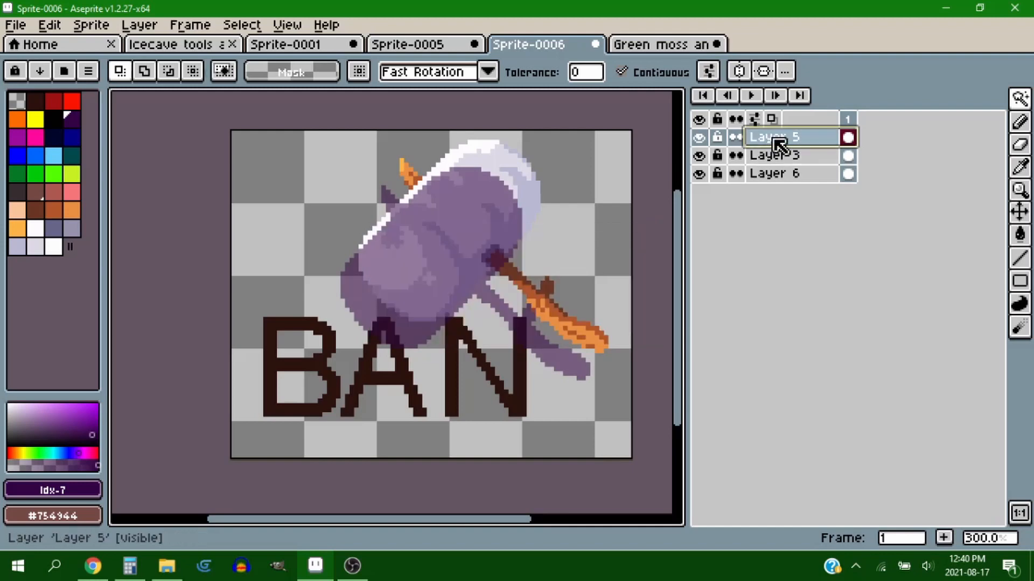
pyautogui.moveTo(774, 142); pyautogui.dragTo(777, 164)
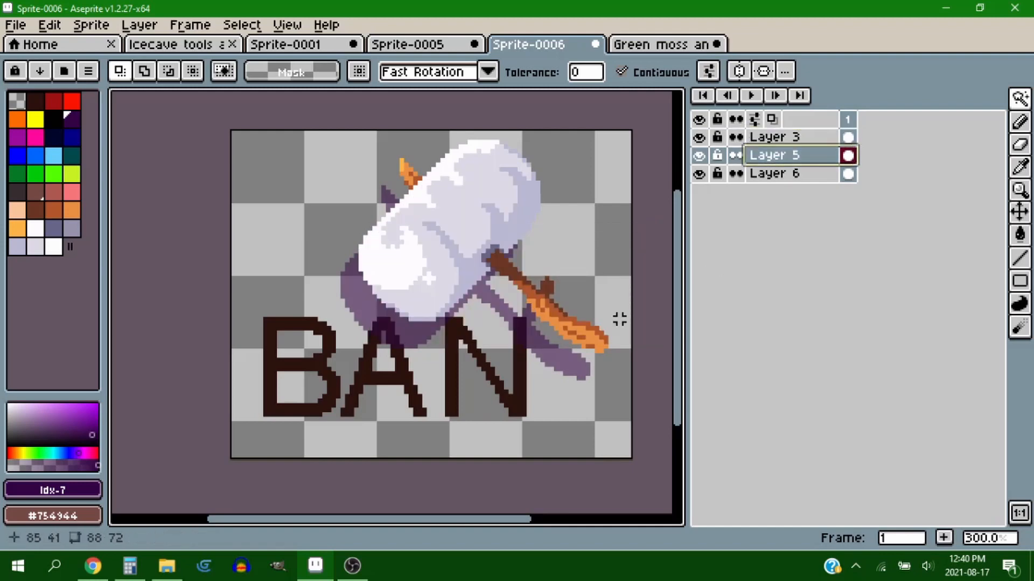
# - Try filling the hammer's shadow on Layer 5 with blue Idx-13 and with red Idx-3
pyautogui.click(37, 158)
pyautogui.press('g')
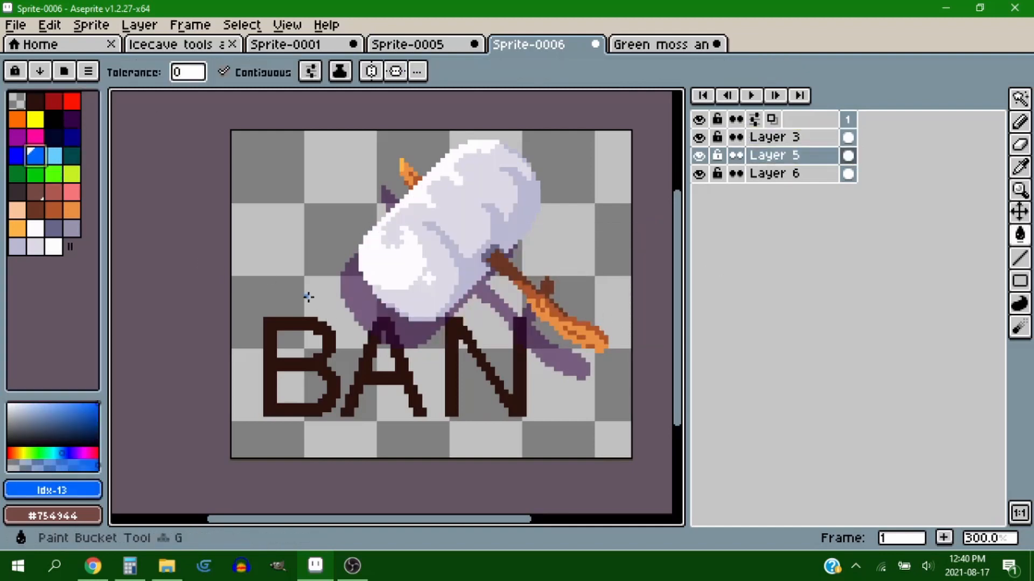
pyautogui.click(358, 301)
pyautogui.scroll(-2, 358, 301)
pyautogui.scroll(2, 358, 301)
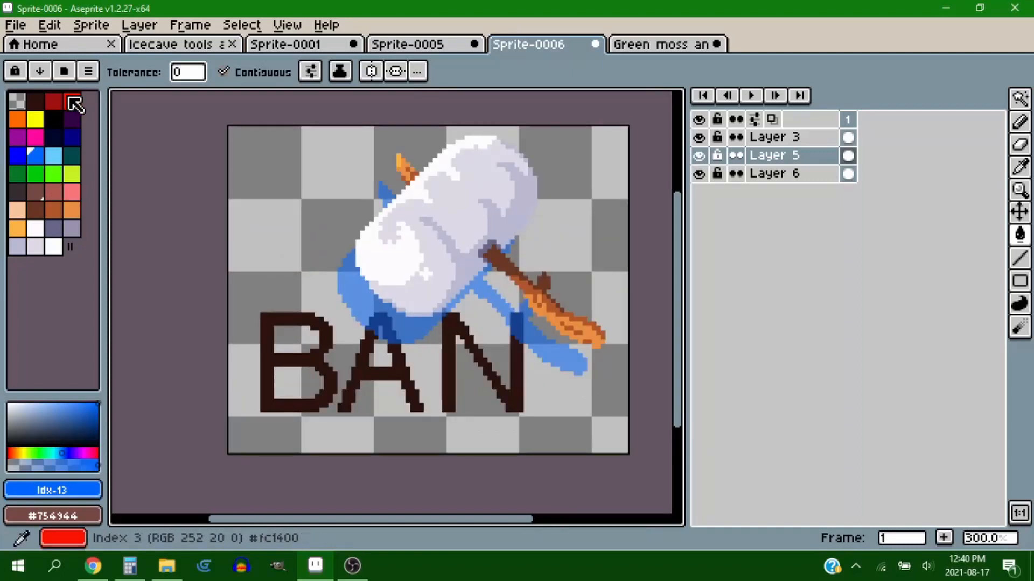
pyautogui.click(71, 101)
pyautogui.click(357, 294)
# - Fill the hammer's shadow on Layer 5 with purple Idx-8 and nudge it slightly to the left
pyautogui.click(17, 138)
pyautogui.click(347, 310)
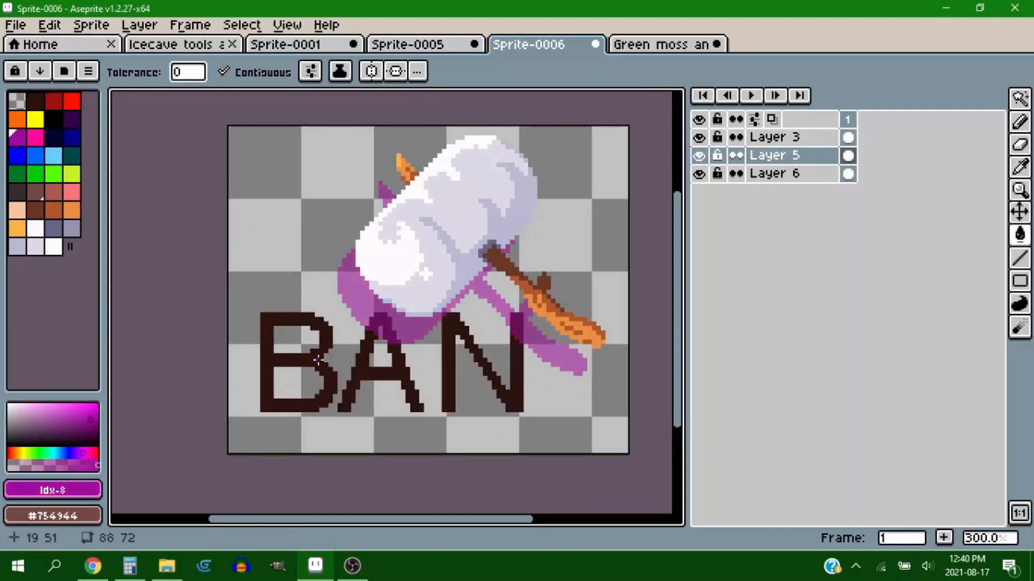
pyautogui.press('v')
pyautogui.moveTo(370, 318); pyautogui.dragTo(360, 318)
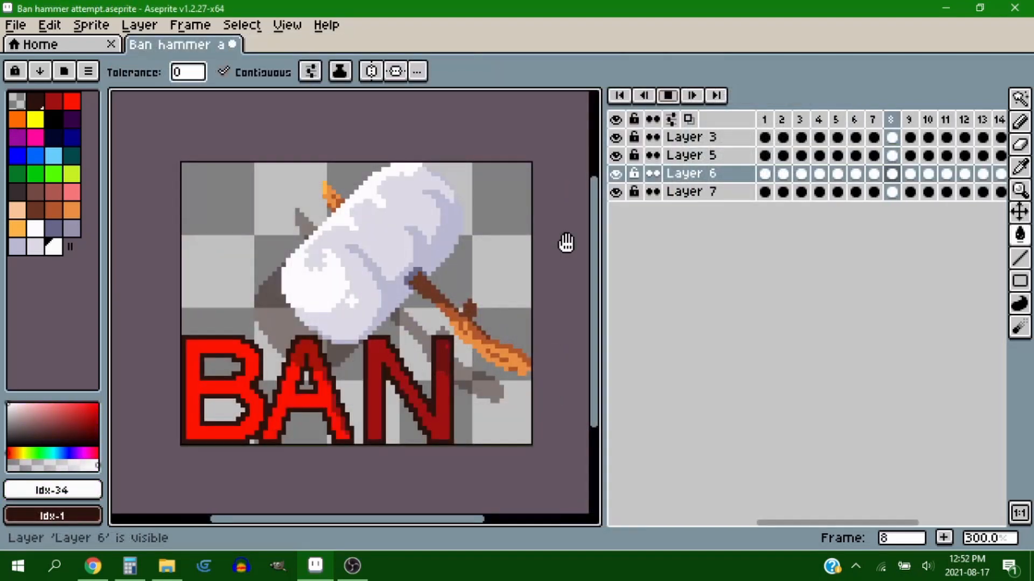
pyautogui.scroll(-1, 565, 243)
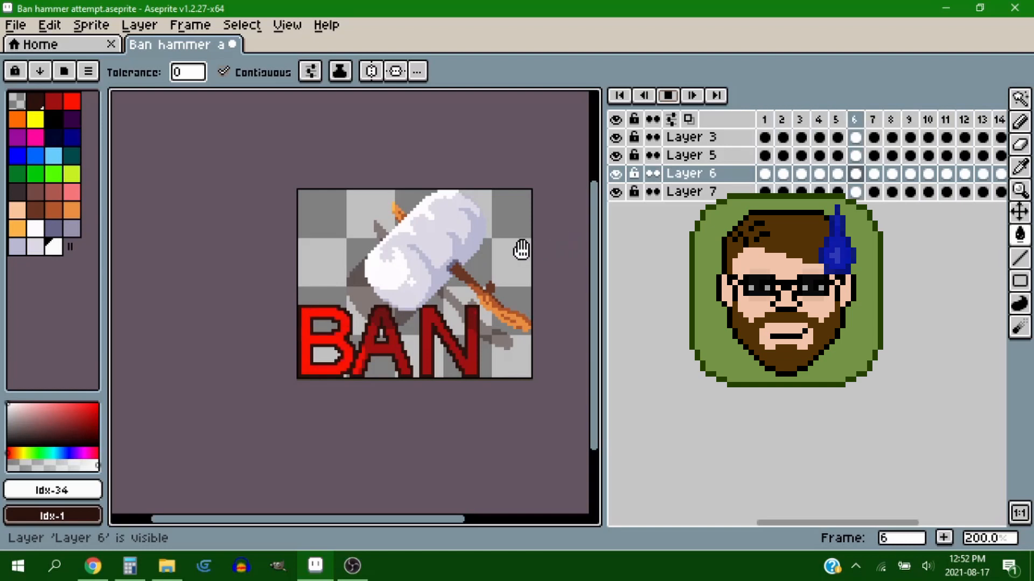
pyautogui.scroll(1, 498, 260)
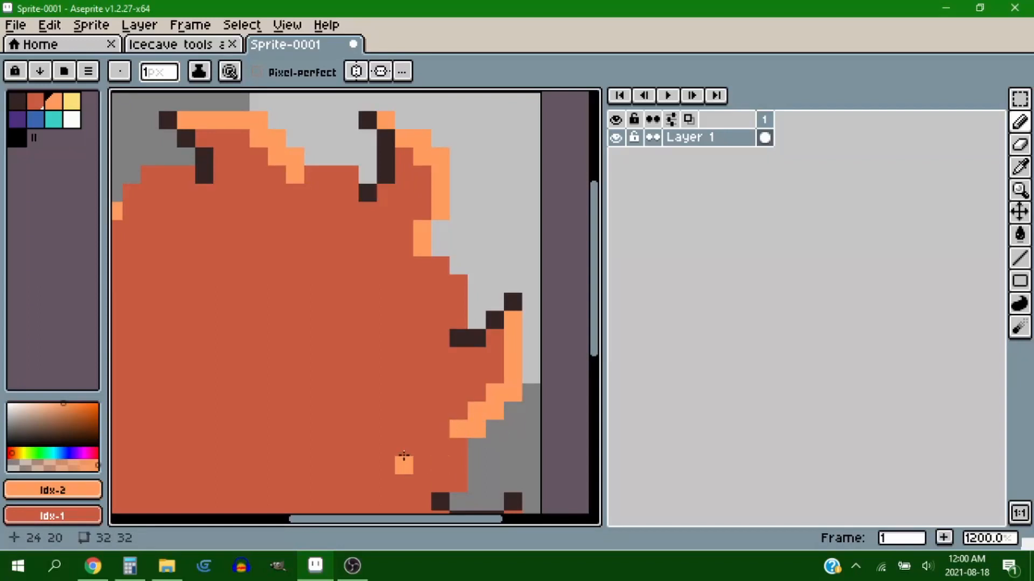
# - Highlight the outer edge of the saw blade's lower-right tooth with Idx-2
pyautogui.scroll(-2, 393, 309)
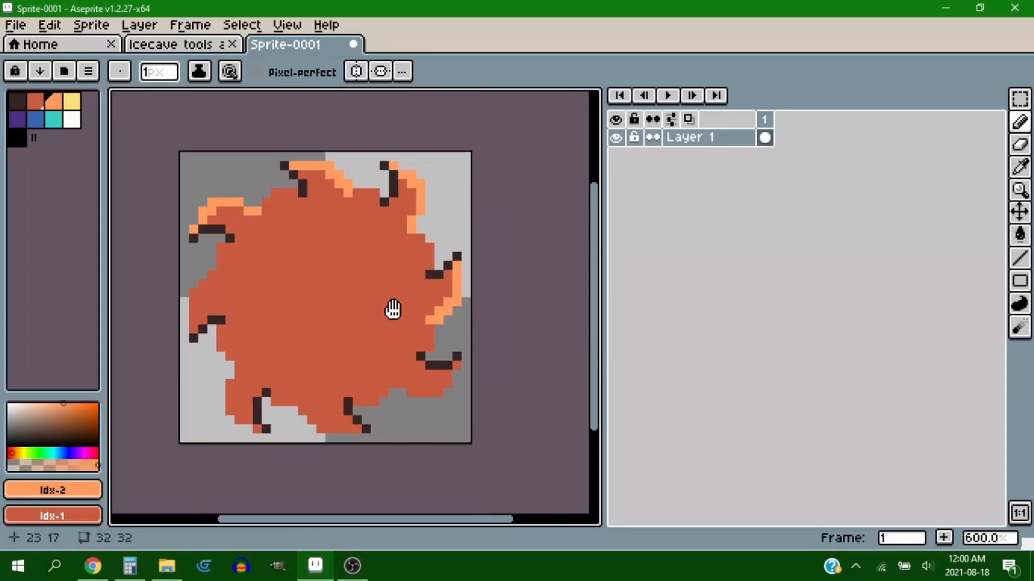
pyautogui.moveTo(393, 310); pyautogui.dragTo(393, 303)
pyautogui.scroll(3, 413, 382)
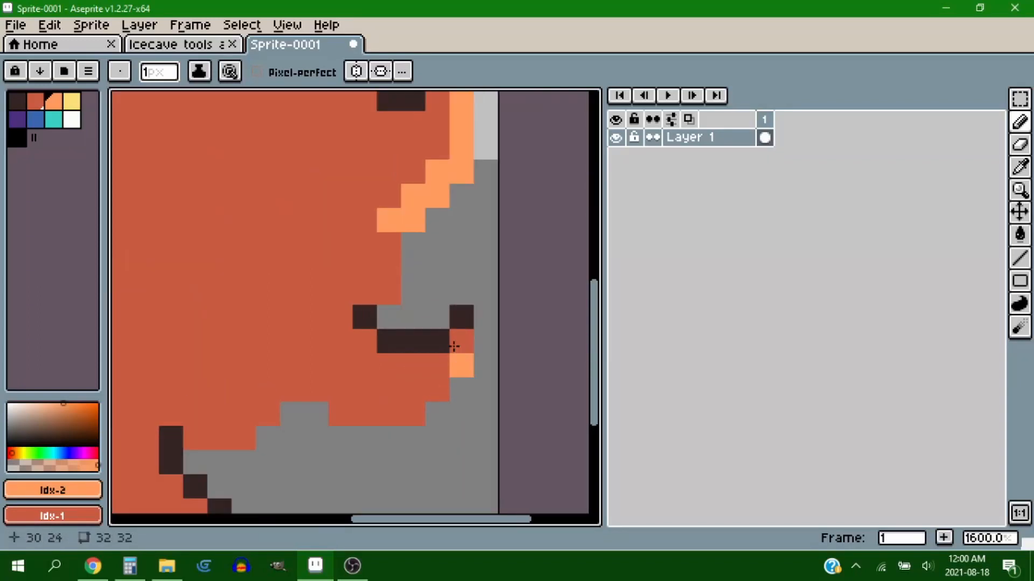
pyautogui.moveTo(474, 358)
pyautogui.mouseDown()
pyautogui.moveTo(411, 408)
pyautogui.moveTo(318, 392)
pyautogui.mouseUp()
pyautogui.scroll(-3, 318, 392)
pyautogui.scroll(2, 318, 381)
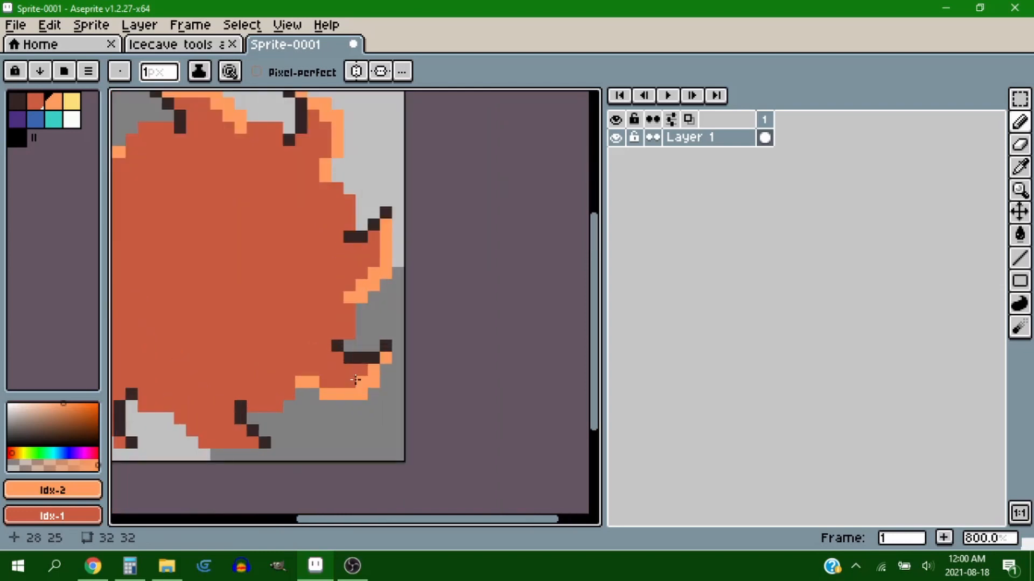
# - Highlight the outer edges of the saw blade's bottom teeth with Idx-2
pyautogui.moveTo(202, 351); pyautogui.dragTo(439, 341)
pyautogui.scroll(3, 453, 423)
pyautogui.moveTo(524, 420); pyautogui.dragTo(379, 363)
pyautogui.moveTo(435, 386)
pyautogui.mouseDown()
pyautogui.moveTo(299, 391)
pyautogui.moveTo(230, 321)
pyautogui.moveTo(271, 350)
pyautogui.moveTo(237, 322)
pyautogui.moveTo(219, 280)
pyautogui.moveTo(386, 231)
pyautogui.moveTo(288, 269)
pyautogui.mouseUp()
pyautogui.click(282, 350)
pyautogui.click(240, 322)
pyautogui.scroll(-5, 329, 292)
pyautogui.scroll(4, 271, 305)
# - Add Idx-2 highlights to the remaining tooth on the lower-left side of the saw blade
pyautogui.moveTo(309, 325)
pyautogui.mouseDown()
pyautogui.moveTo(235, 268)
pyautogui.moveTo(239, 221)
pyautogui.mouseUp()
pyautogui.click(257, 275)
pyautogui.moveTo(260, 181)
pyautogui.mouseDown()
pyautogui.moveTo(259, 158)
pyautogui.moveTo(478, 353)
pyautogui.mouseUp()
pyautogui.moveTo(303, 245); pyautogui.dragTo(309, 159)
pyautogui.moveTo(323, 170)
pyautogui.mouseDown()
pyautogui.moveTo(336, 266)
pyautogui.moveTo(368, 212)
pyautogui.moveTo(387, 212)
pyautogui.mouseUp()
pyautogui.scroll(-4, 386, 212)
pyautogui.moveTo(489, 211); pyautogui.dragTo(411, 199)
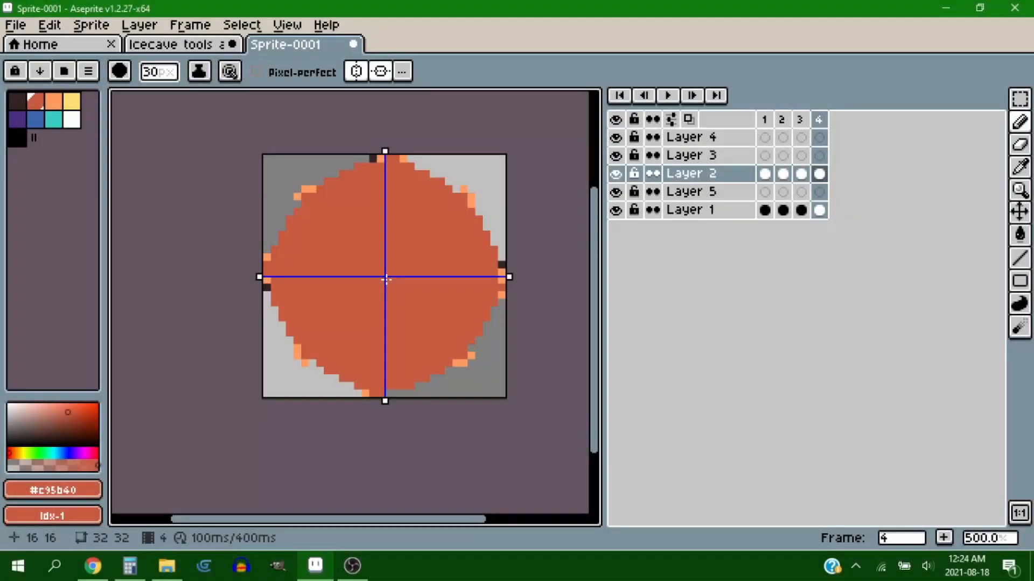
# - Stamp a 30 px #c95b40 disc at the canvas centre on frame 4 of Layer 3 and hide that layer
pyautogui.click(819, 156)
pyautogui.click(386, 278)
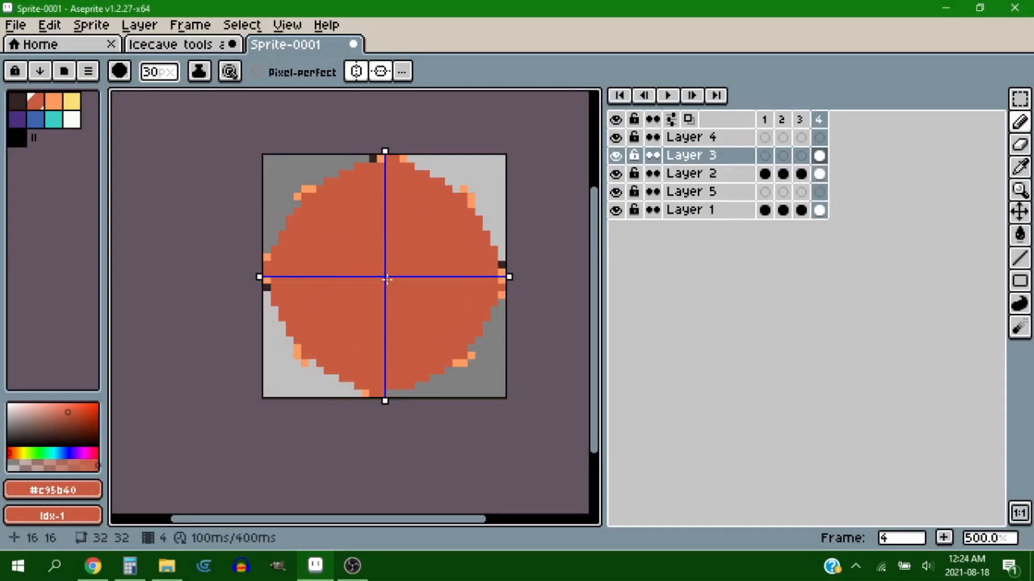
pyautogui.click(819, 210)
pyautogui.press('w')
pyautogui.click(615, 155)
pyautogui.press('m')
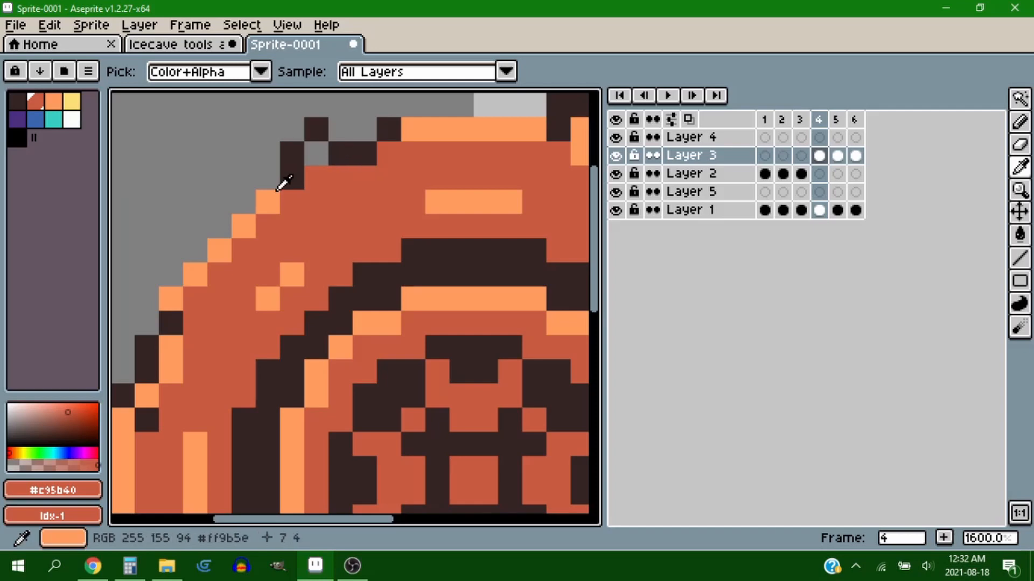
# - Refine the blade's upper rim and left edge on frame 4 of Layer 3 with #FF9B5E and #332422 pixels
pyautogui.keyDown('alt'); pyautogui.click(358, 174); pyautogui.keyUp('alt')
pyautogui.scroll(-3, 440, 201)
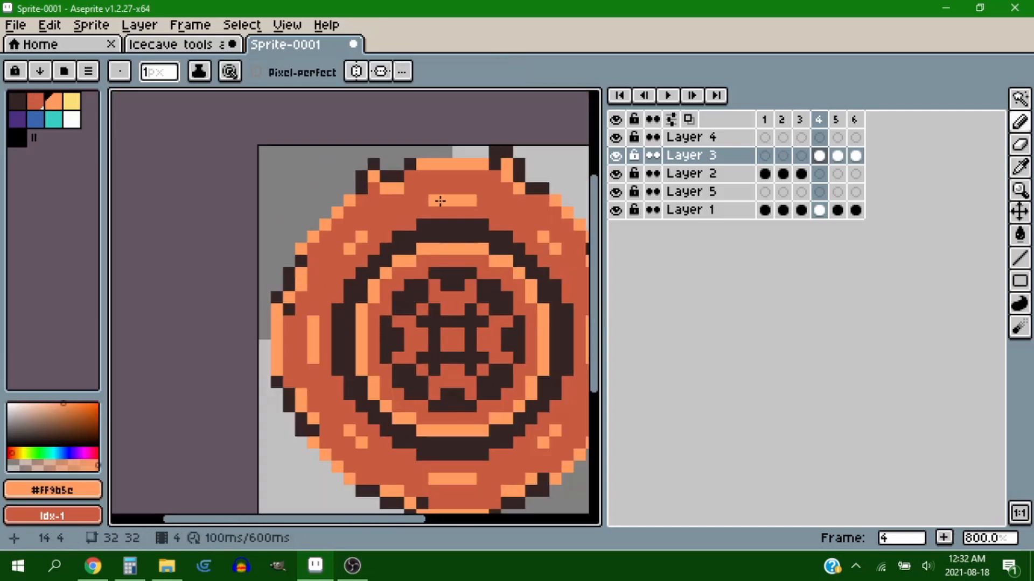
pyautogui.scroll(2, 279, 320)
pyautogui.keyDown('alt'); pyautogui.click(293, 297); pyautogui.keyUp('alt')
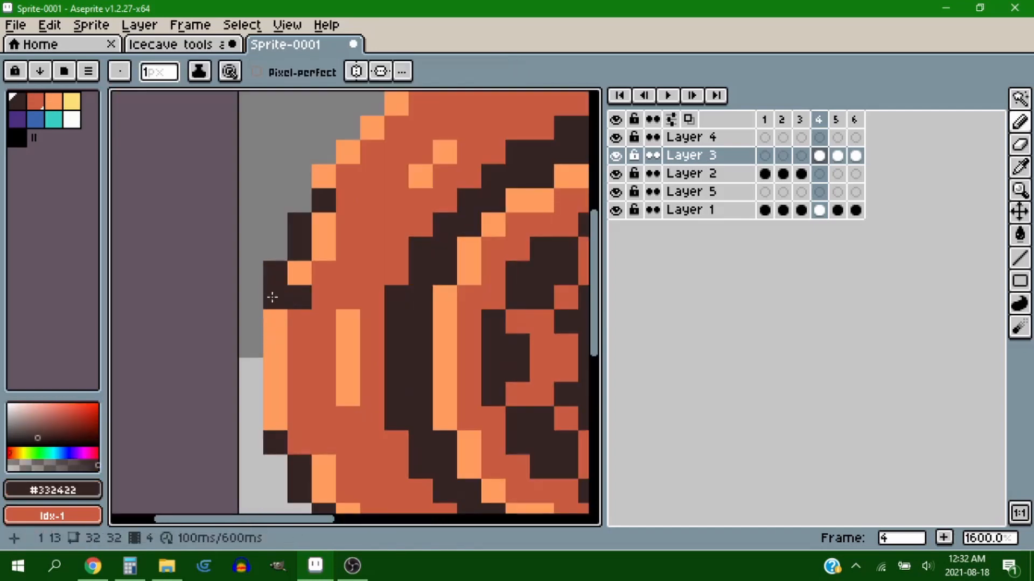
pyautogui.moveTo(272, 296); pyautogui.dragTo(250, 274)
pyautogui.scroll(-2, 321, 254)
pyautogui.press('alt')
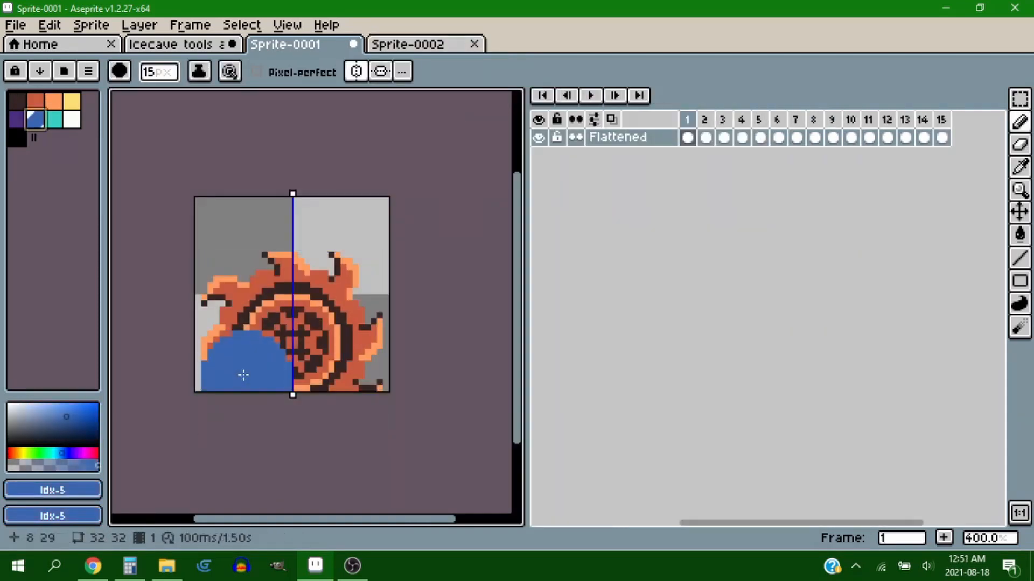
# - Paint a mirrored blue base across the lower part of the blade on frame 1 with a 15 px Idx-5 brush
pyautogui.moveTo(244, 375); pyautogui.dragTo(342, 375)
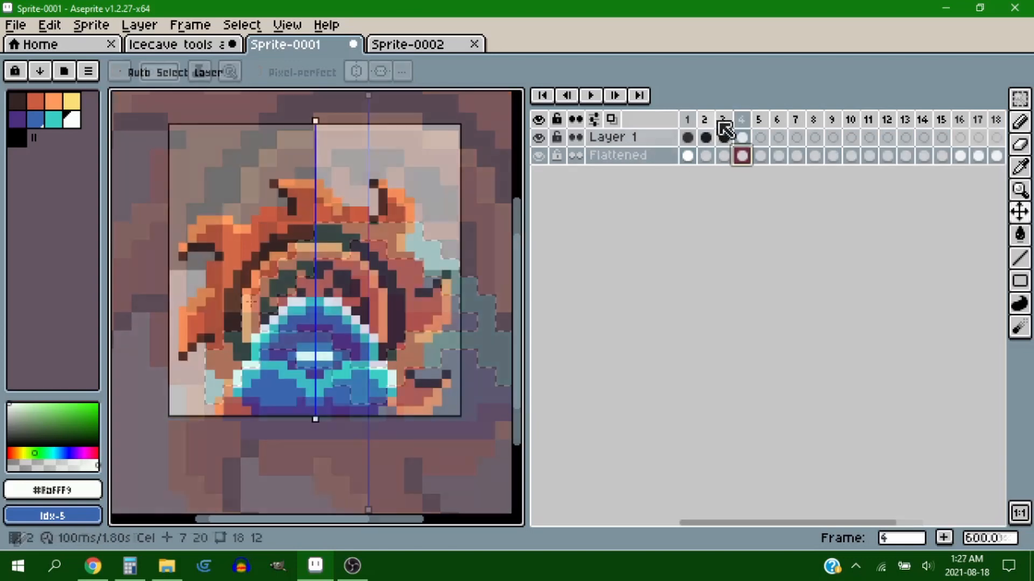
# - Compare frames 2, 3 and 4 of the blade robot animation and examine the robot on frame 4 closely
pyautogui.click(741, 120)
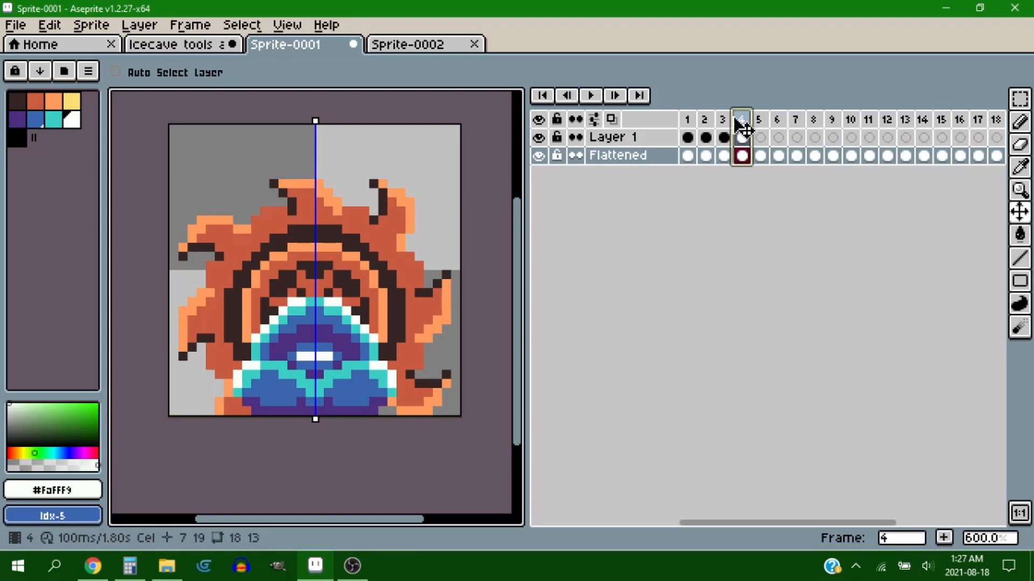
pyautogui.click(705, 119)
pyautogui.click(723, 120)
pyautogui.click(741, 119)
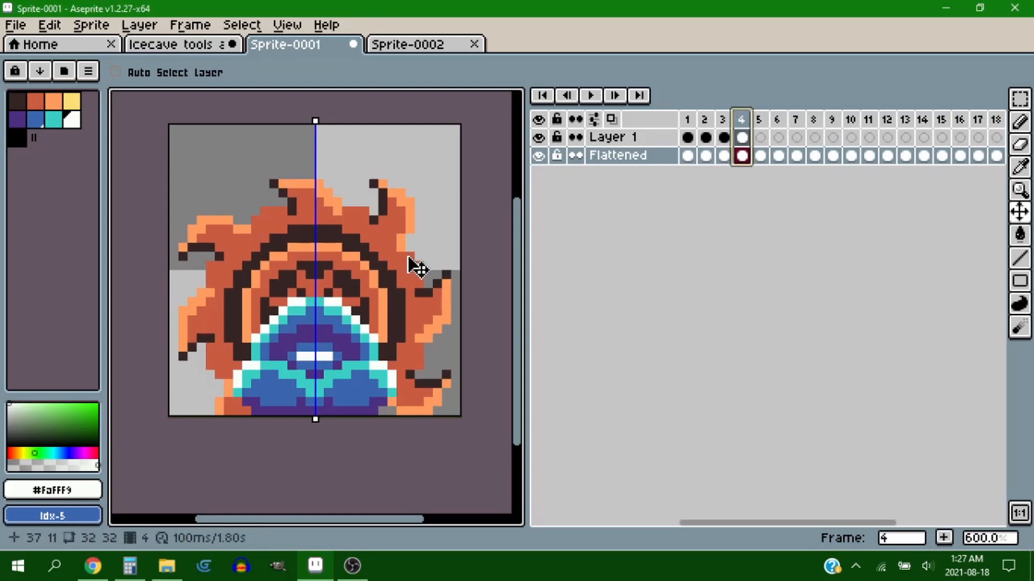
pyautogui.scroll(3, 342, 307)
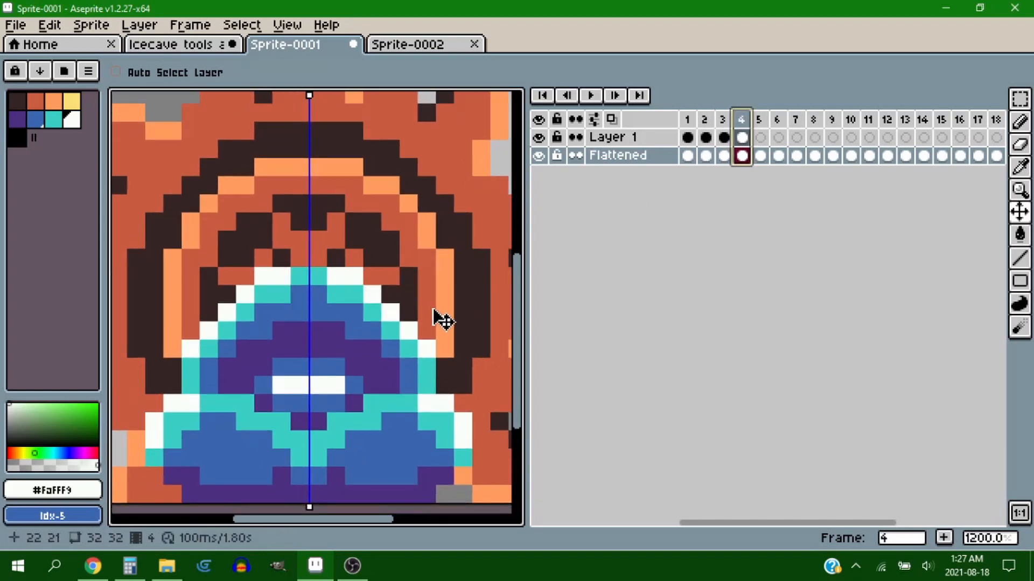
pyautogui.scroll(-1, 418, 302)
pyautogui.press('m')
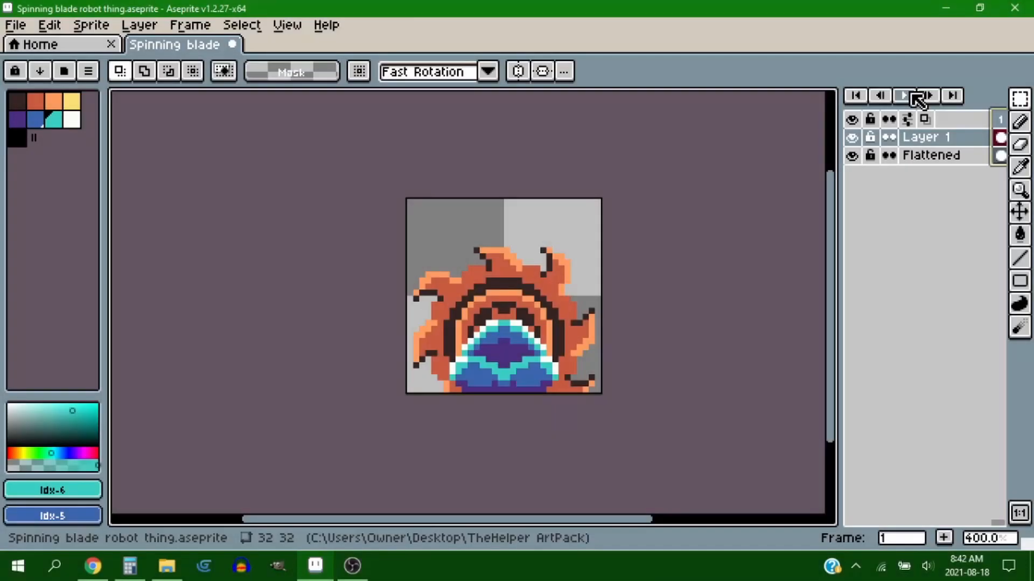
# - Play back the spinning blade robot animation
pyautogui.click(912, 95)
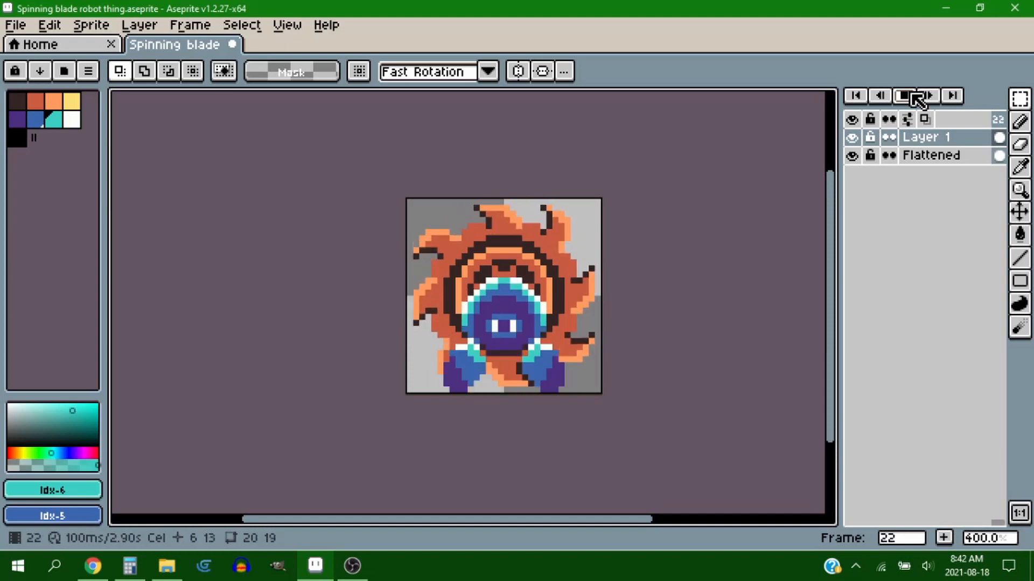
pyautogui.scroll(-1, 646, 276)
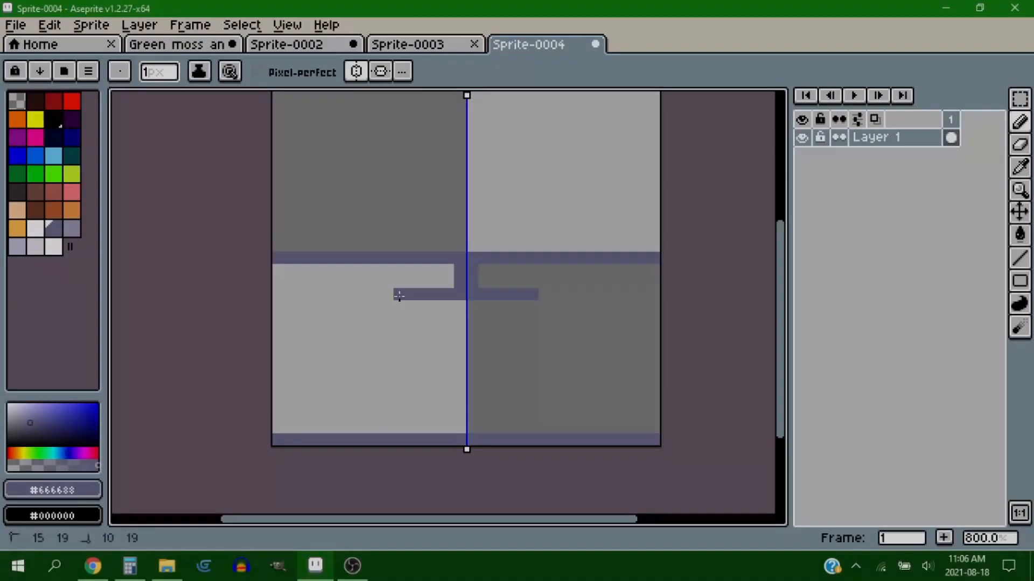
# - Draw a mirrored #666688 lower rail with vertical end posts joining it to the horizontal beam above
pyautogui.moveTo(395, 293)
pyautogui.mouseDown()
pyautogui.moveTo(398, 270)
pyautogui.moveTo(391, 297)
pyautogui.moveTo(342, 293)
pyautogui.moveTo(340, 265)
pyautogui.mouseUp()
pyautogui.scroll(1, 352, 279)
pyautogui.hotkey('ctrl', 'z')
pyautogui.moveTo(314, 302); pyautogui.dragTo(387, 302)
pyautogui.moveTo(314, 291); pyautogui.dragTo(314, 265)
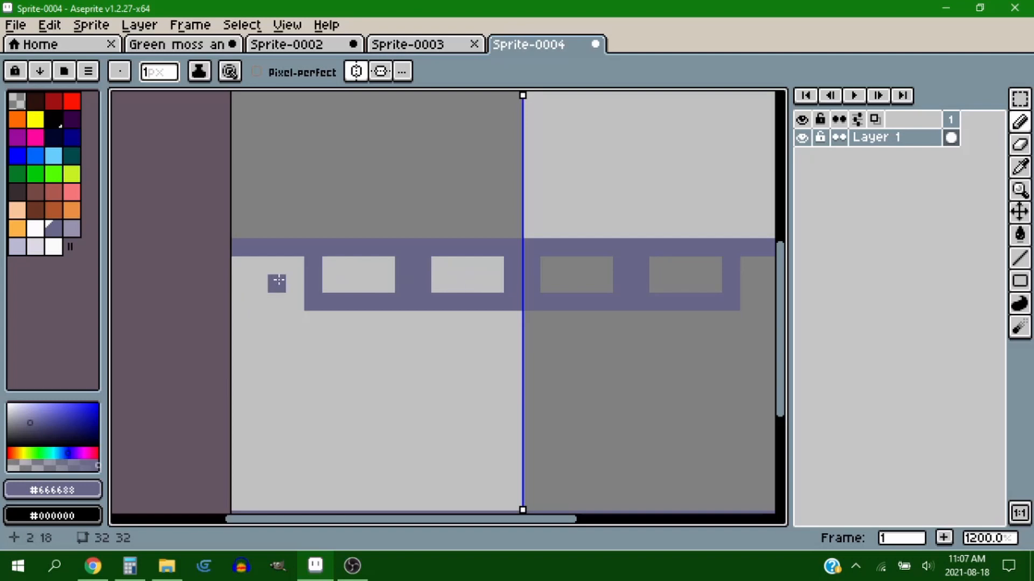
# - Extend the mirrored #666688 lower rail to both canvas edges and add another pair of vertical posts up to the beam
pyautogui.moveTo(295, 301); pyautogui.dragTo(294, 265)
pyautogui.moveTo(295, 301)
pyautogui.mouseDown()
pyautogui.moveTo(295, 259)
pyautogui.moveTo(241, 301)
pyautogui.mouseUp()
pyautogui.scroll(-1, 418, 288)
pyautogui.scroll(1, 214, 274)
pyautogui.scroll(1, 214, 274)
pyautogui.scroll(-1, 269, 280)
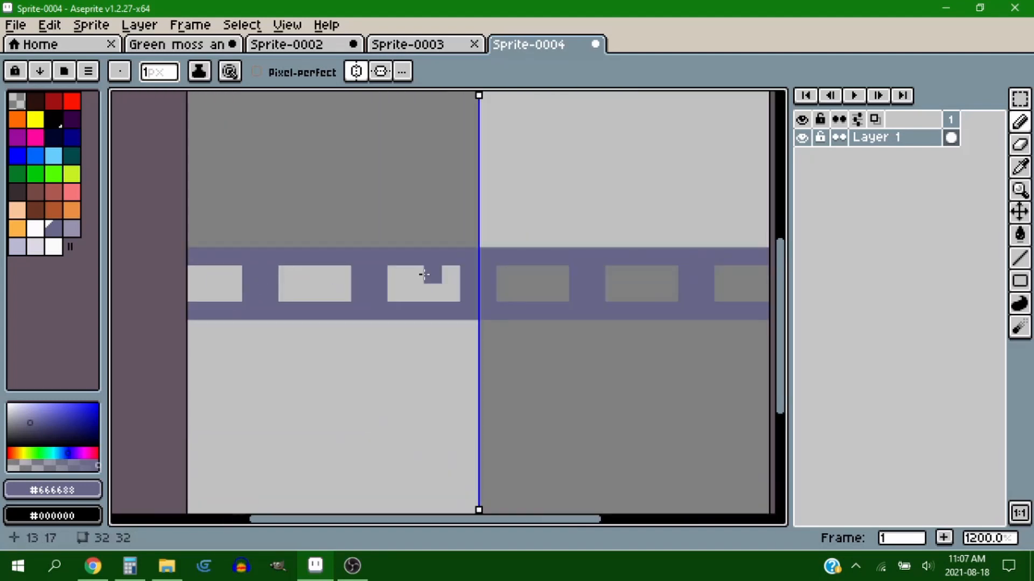
# - Undo the lower rail and all its posts, back to the plain horizontal beam
pyautogui.hotkey('ctrl', 'z')
pyautogui.hotkey('ctrl', 'z')
pyautogui.hotkey('ctrl', 'z')
pyautogui.hotkey('ctrl', 'z')
pyautogui.hotkey('ctrl', 'z')
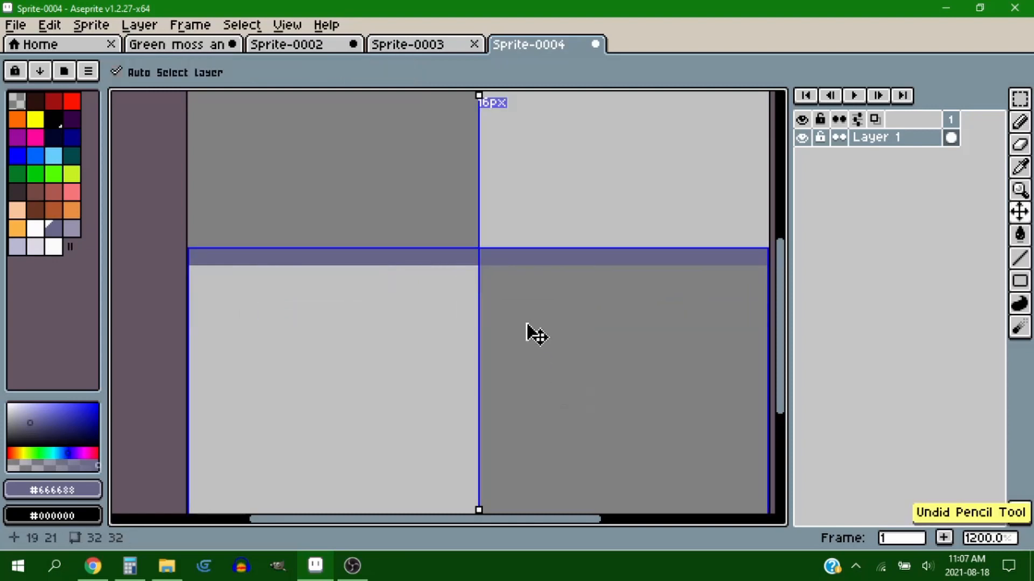
# - Draw mirrored #666688 posts about 3 px long hanging below the beam beside the centre line, and start another pair farther out
pyautogui.moveTo(517, 272); pyautogui.dragTo(522, 304)
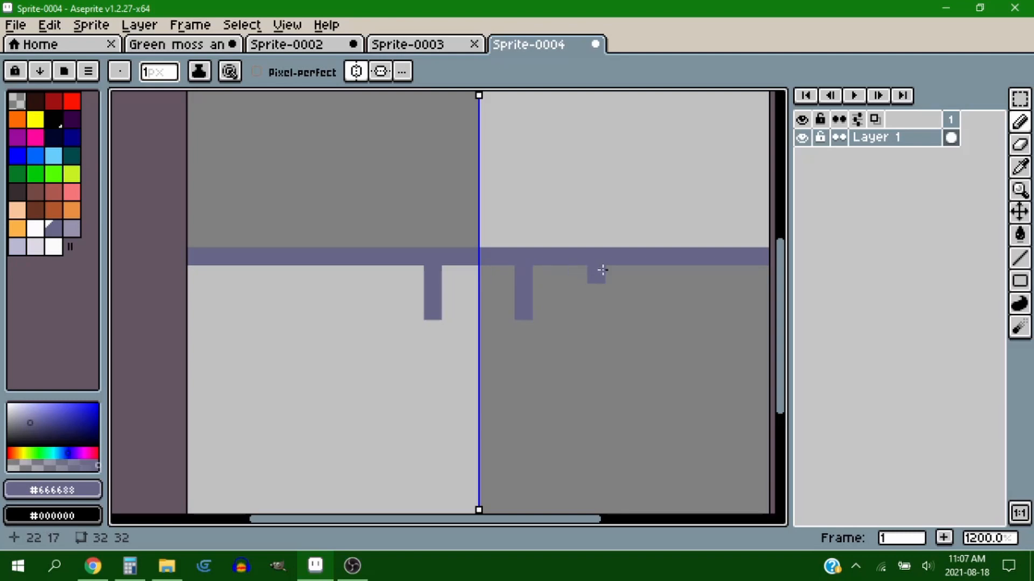
pyautogui.moveTo(602, 270); pyautogui.dragTo(623, 304)
pyautogui.hscroll(3, 538, 285)
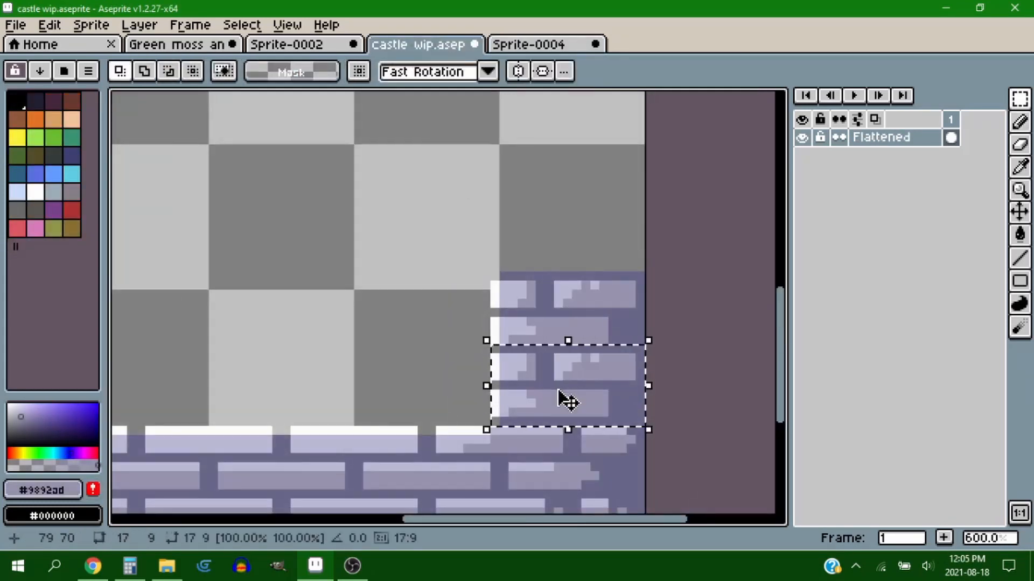
# - In the castle wip sprite, position the selected 17 by 9 px brick section on the right-hand wall column
pyautogui.moveTo(564, 397); pyautogui.dragTo(554, 443)
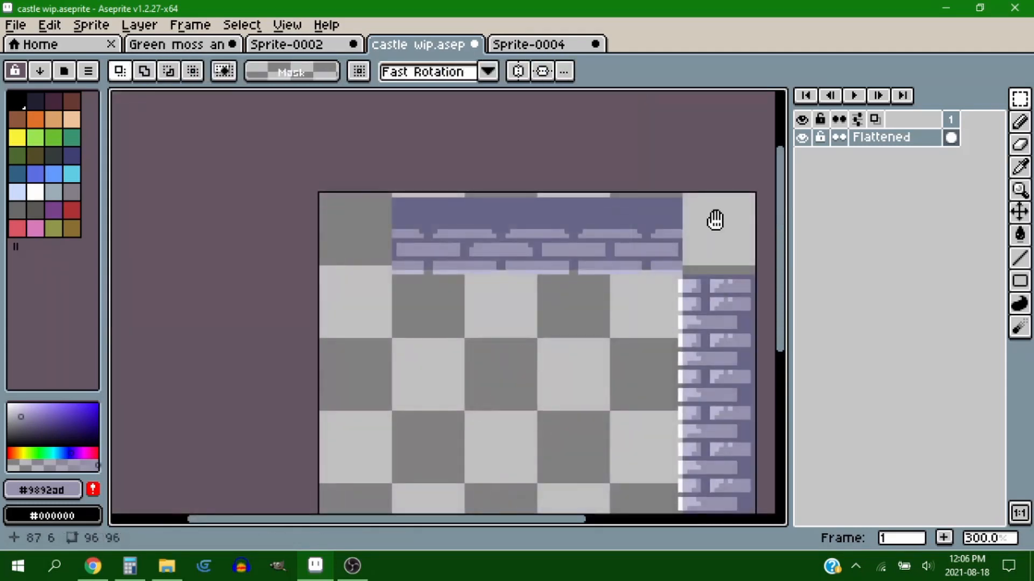
pyautogui.moveTo(715, 219); pyautogui.dragTo(633, 200)
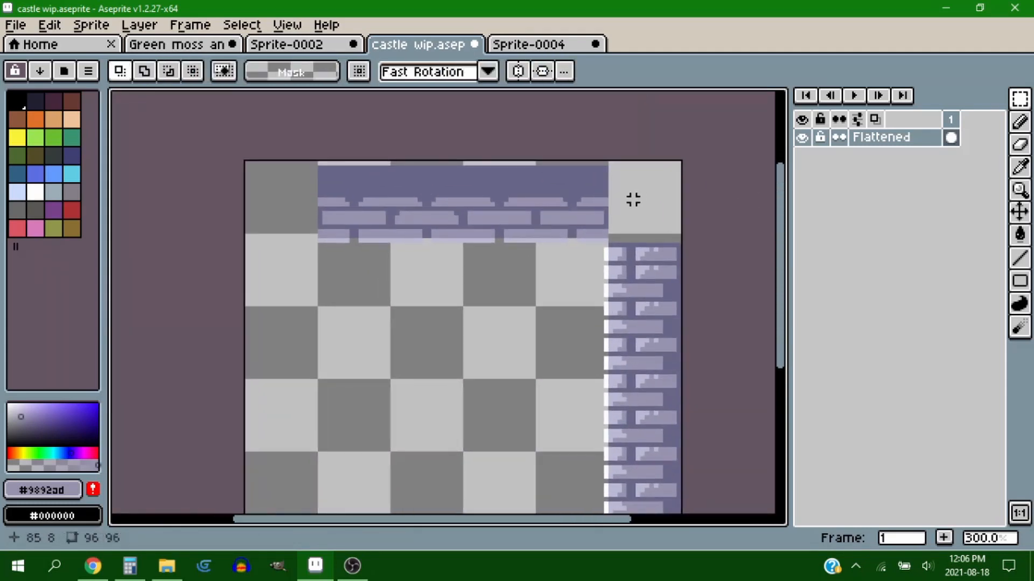
pyautogui.scroll(2, 574, 213)
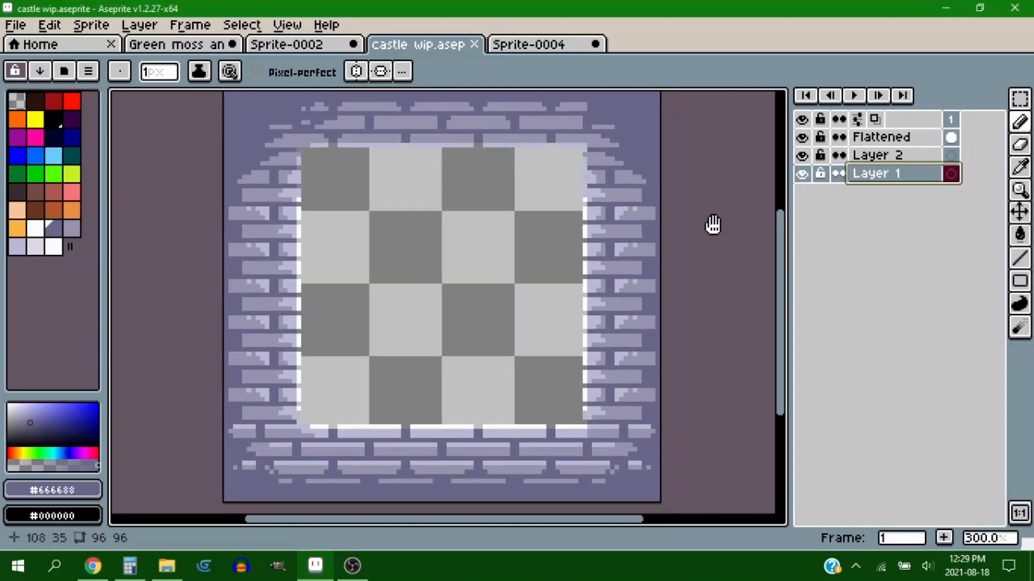
# - Paint mirrored partial bricks in #9892ad beside the upper curve of the window's stone arch on Layer 1
pyautogui.moveTo(713, 238); pyautogui.dragTo(708, 226)
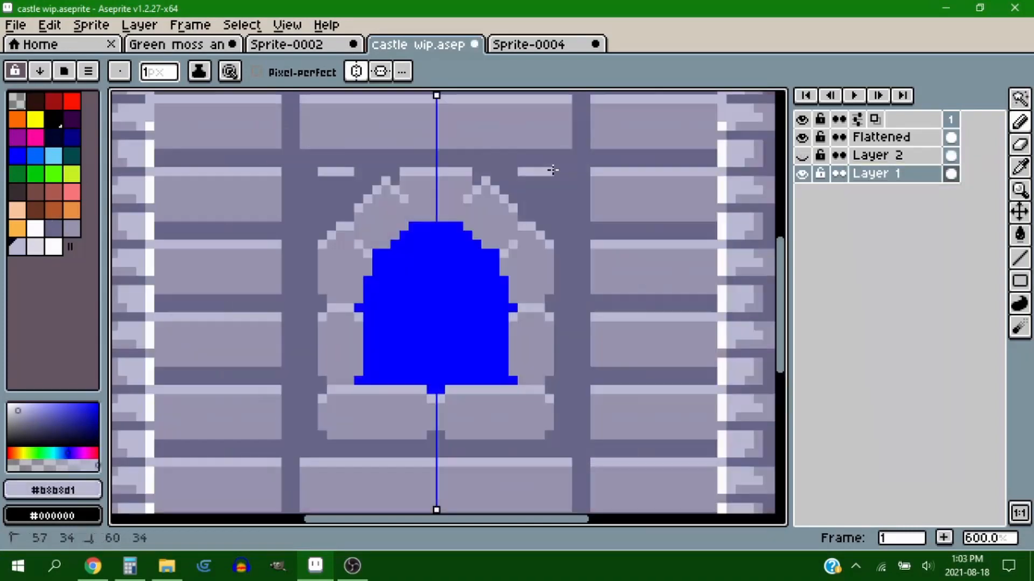
pyautogui.moveTo(567, 181)
pyautogui.mouseDown()
pyautogui.moveTo(540, 182)
pyautogui.moveTo(567, 190)
pyautogui.moveTo(559, 198)
pyautogui.mouseUp()
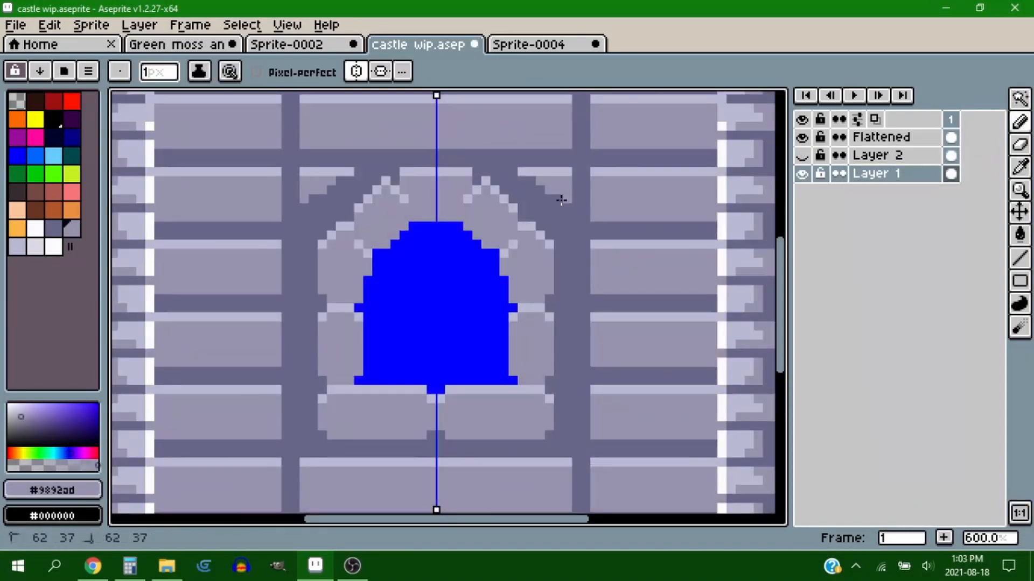
pyautogui.click(567, 207)
# - Add mirrored narrow #9892ad brick slivers in the dark mortar along both sides of the window frame
pyautogui.moveTo(610, 266); pyautogui.dragTo(618, 178)
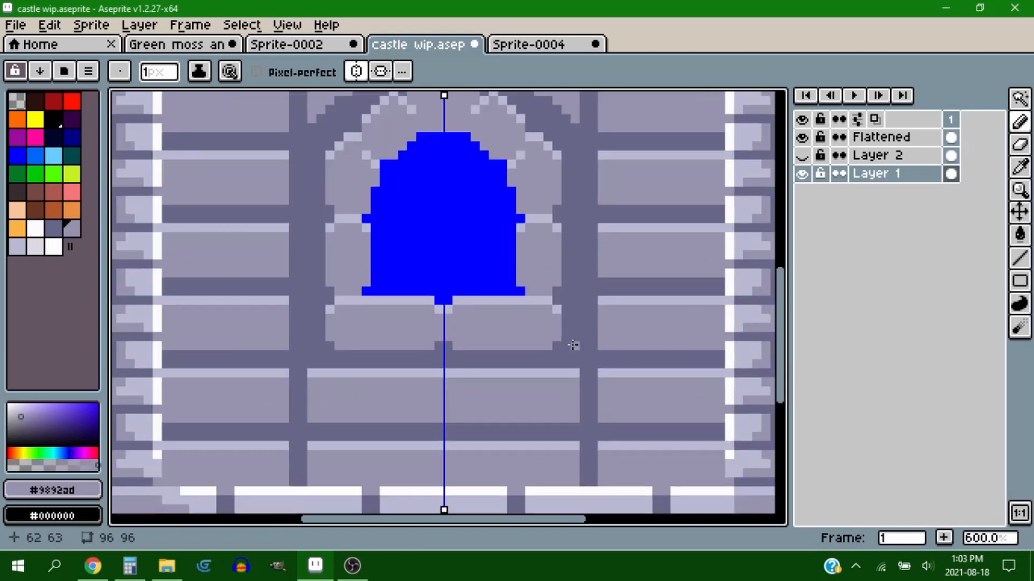
pyautogui.moveTo(572, 274); pyautogui.dragTo(572, 254)
pyautogui.scroll(-1, 641, 300)
pyautogui.moveTo(587, 200)
pyautogui.mouseDown()
pyautogui.moveTo(638, 302)
pyautogui.moveTo(627, 272)
pyautogui.mouseUp()
pyautogui.scroll(1, 632, 292)
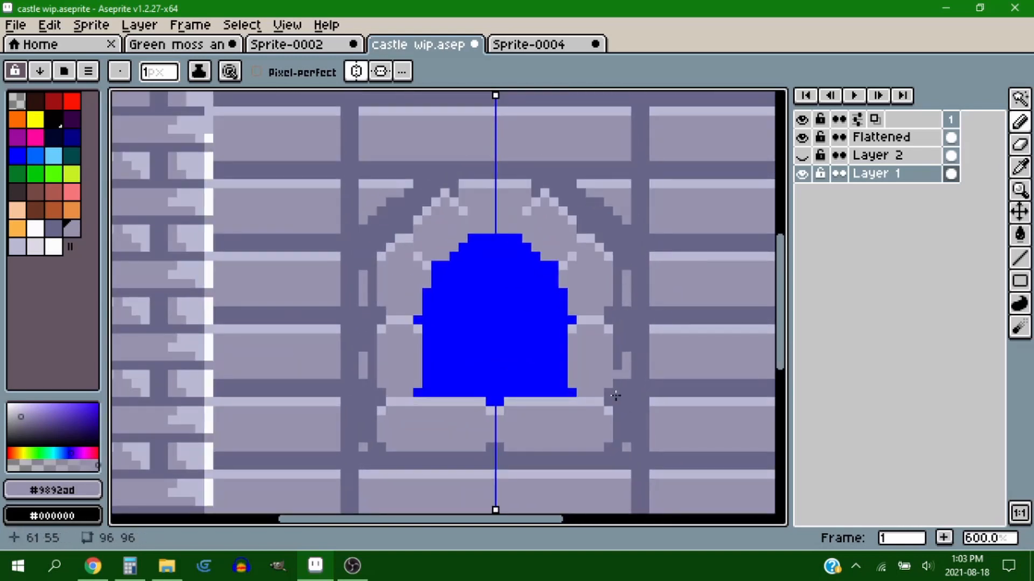
pyautogui.scroll(-3, 631, 268)
pyautogui.scroll(3, 609, 265)
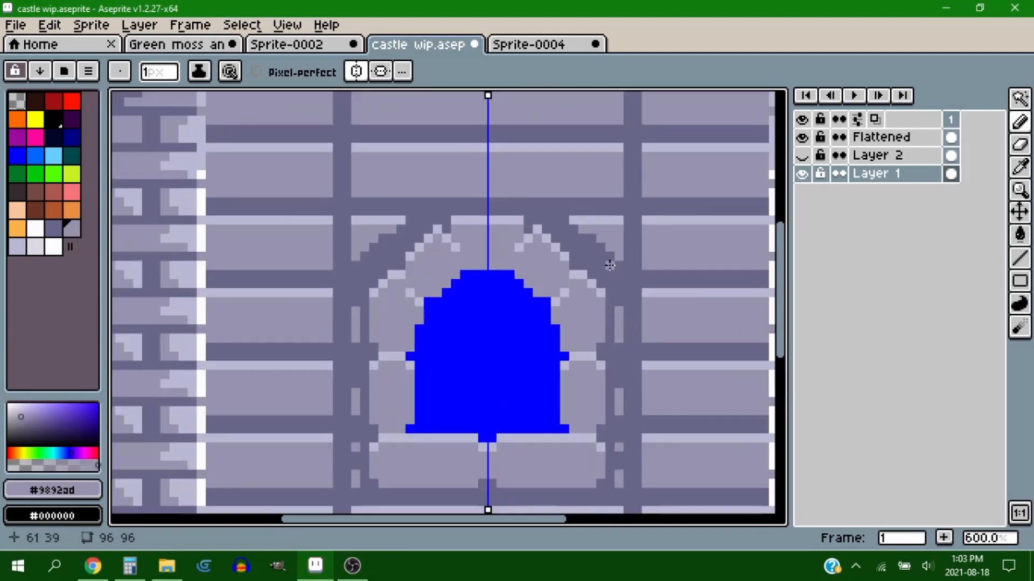